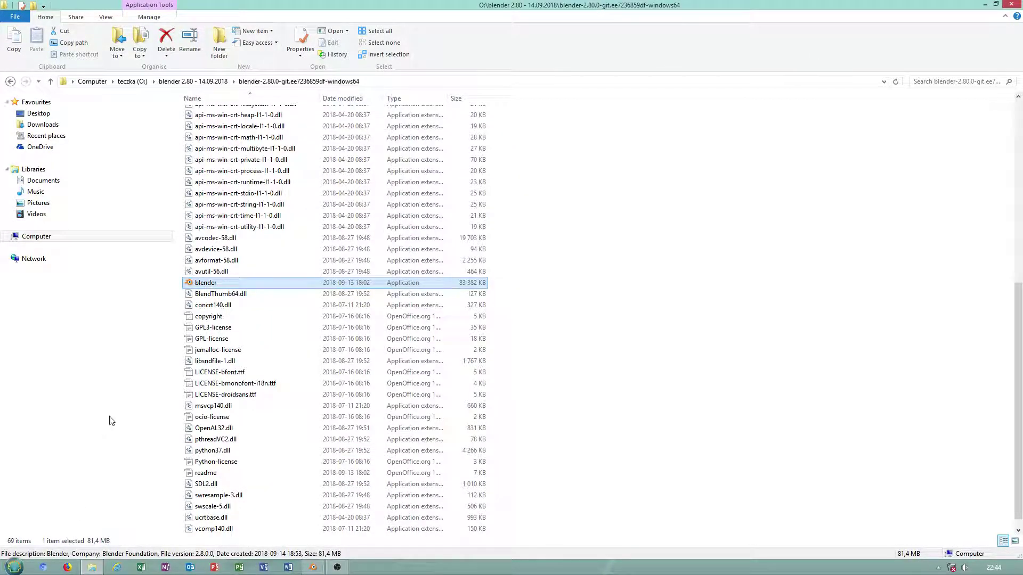
Switch to Blender, dismiss the splash screen and select an inner edge on the cube's top face.
left_click(313, 567)
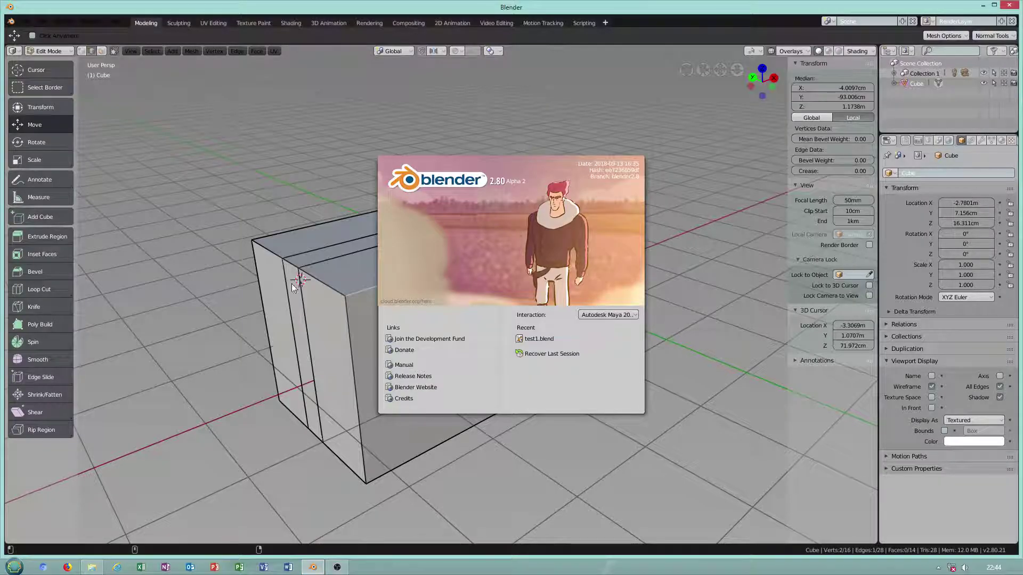
left_click(292, 287)
left_click(367, 247)
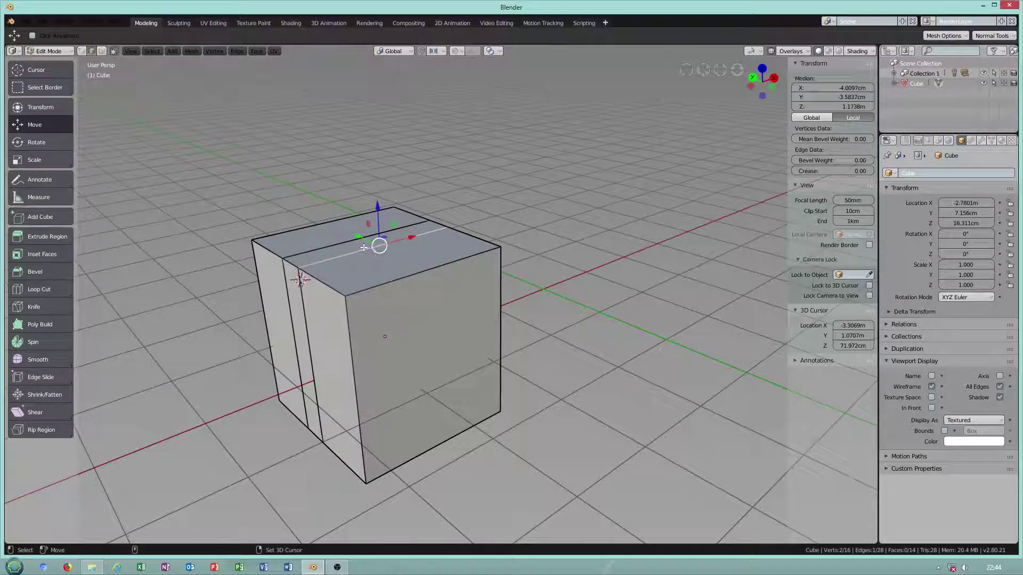
Open the user preferences, look over the theme presets and the Input settings, and leave the preferences window.
left_click(28, 20)
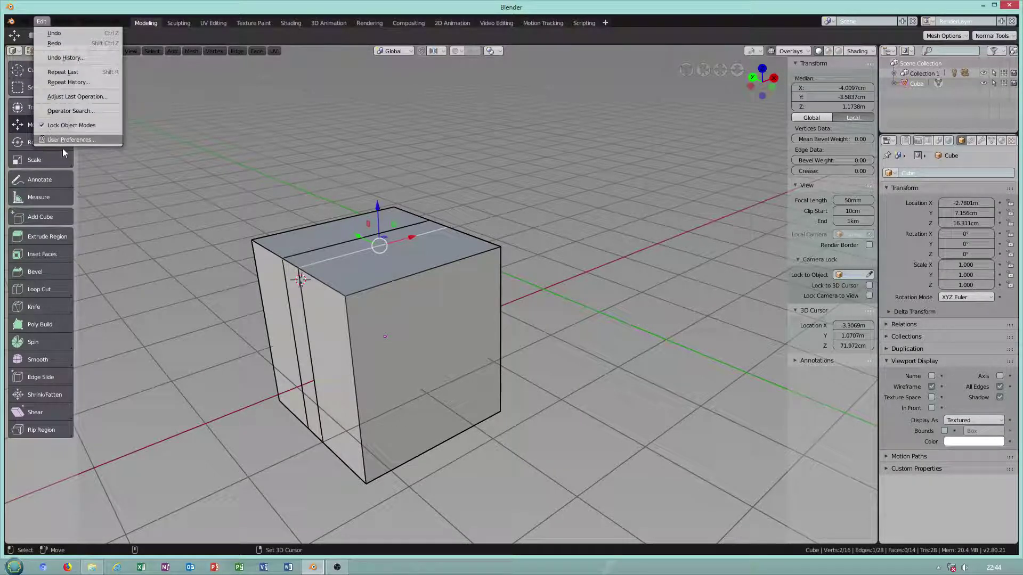
left_click(43, 20)
left_click(76, 140)
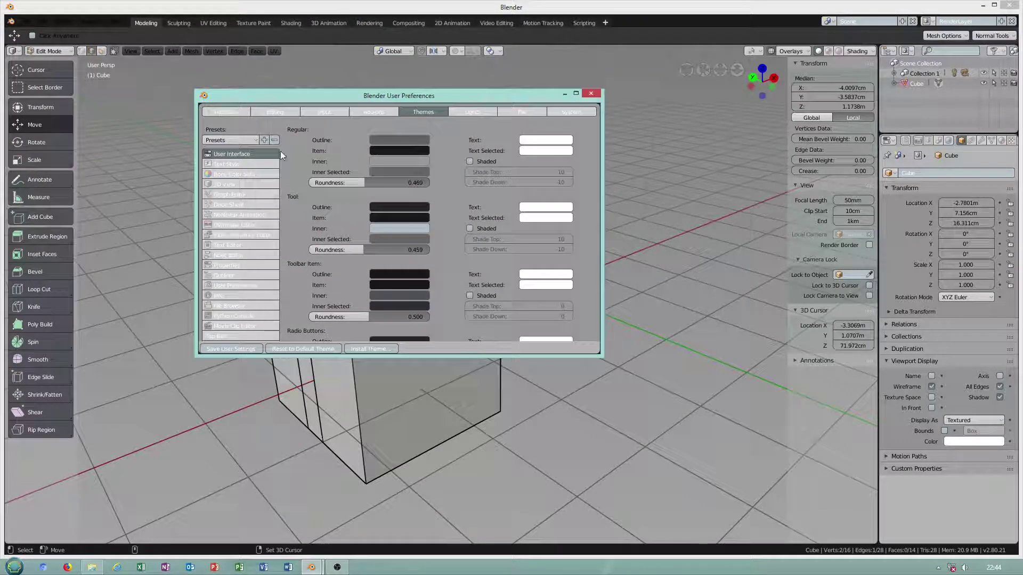
left_click(222, 141)
left_click(222, 141)
left_click(321, 111)
left_click(251, 141)
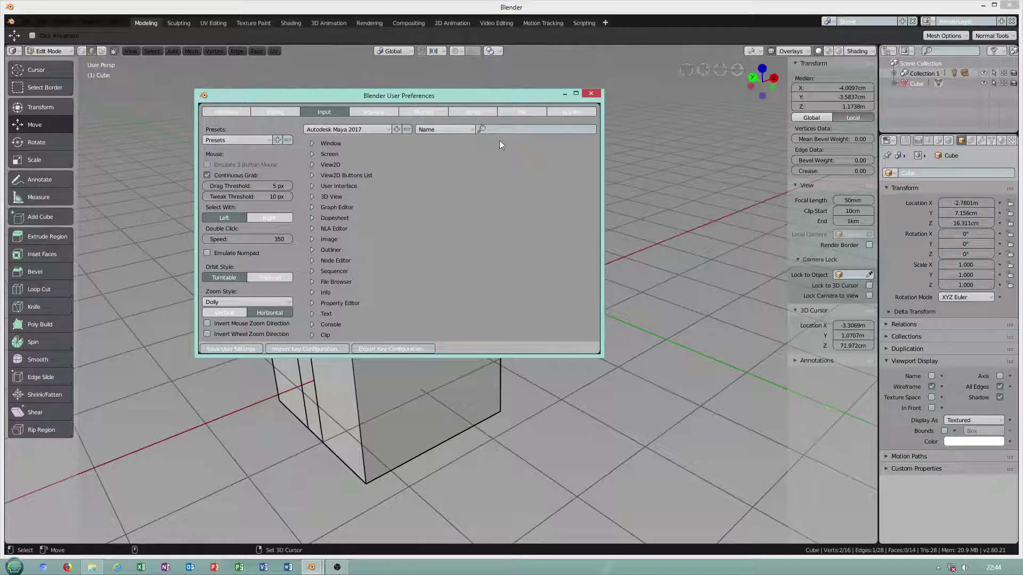
left_click(124, 276)
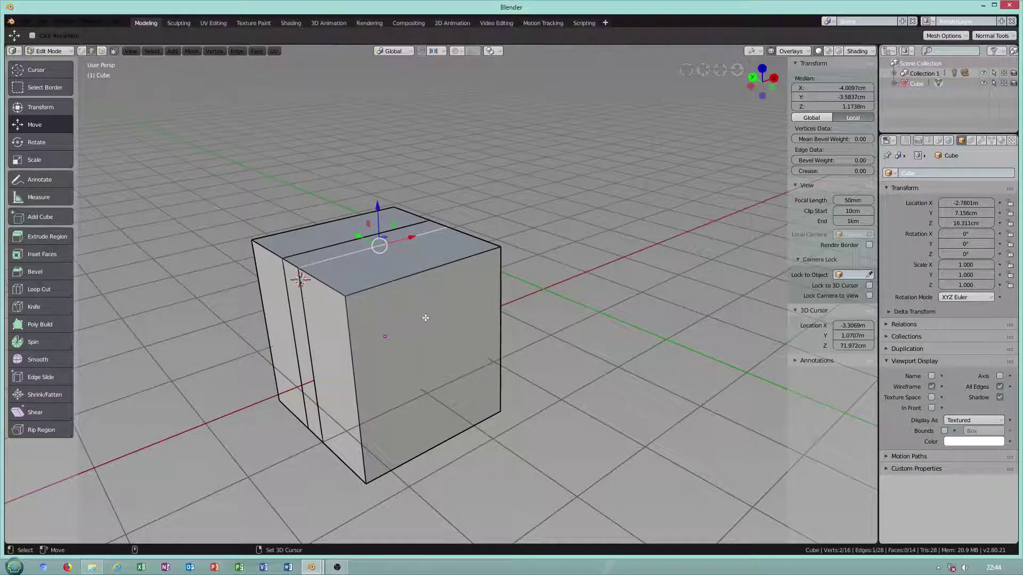
Select the cube's outer top edge and reselect the inner edge crossing its top face.
middle_click_drag(425, 318, 465, 299)
scroll(466, 299, "up", 1)
left_click(494, 270)
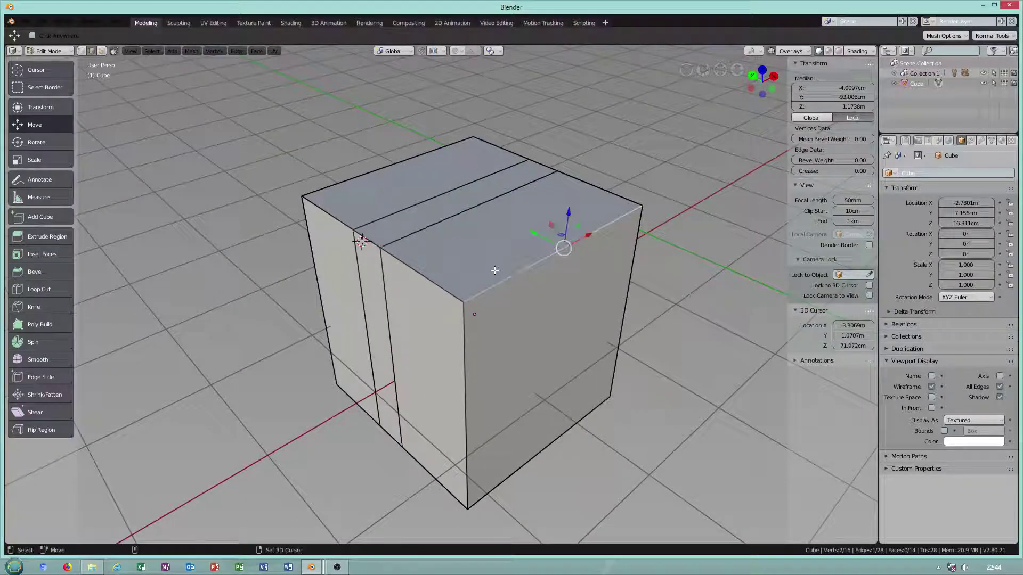
left_click(477, 206)
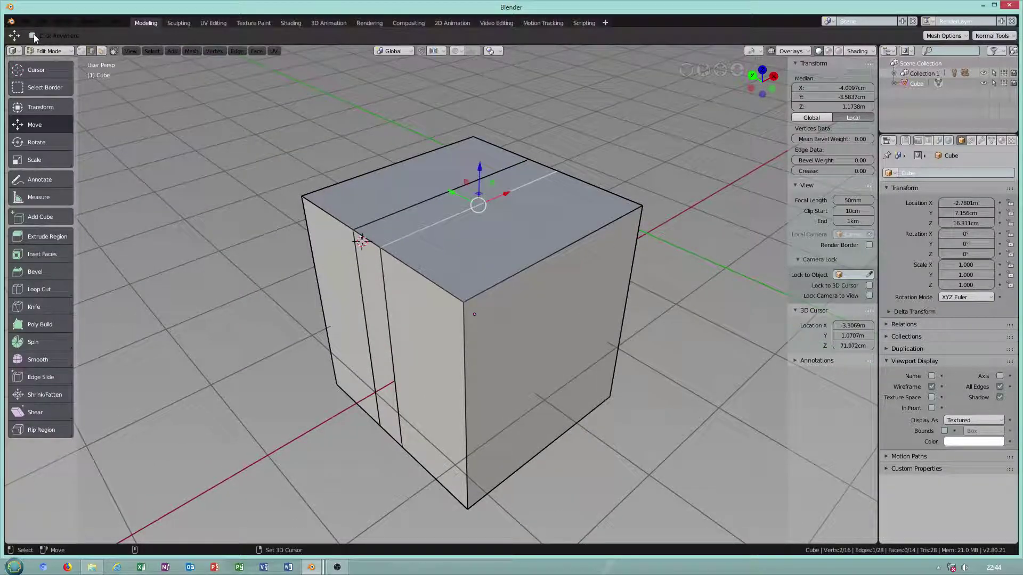
Change the theme preset in the user preferences to Blender 24X and finally to 24X Blues, and close the preferences.
left_click(21, 22)
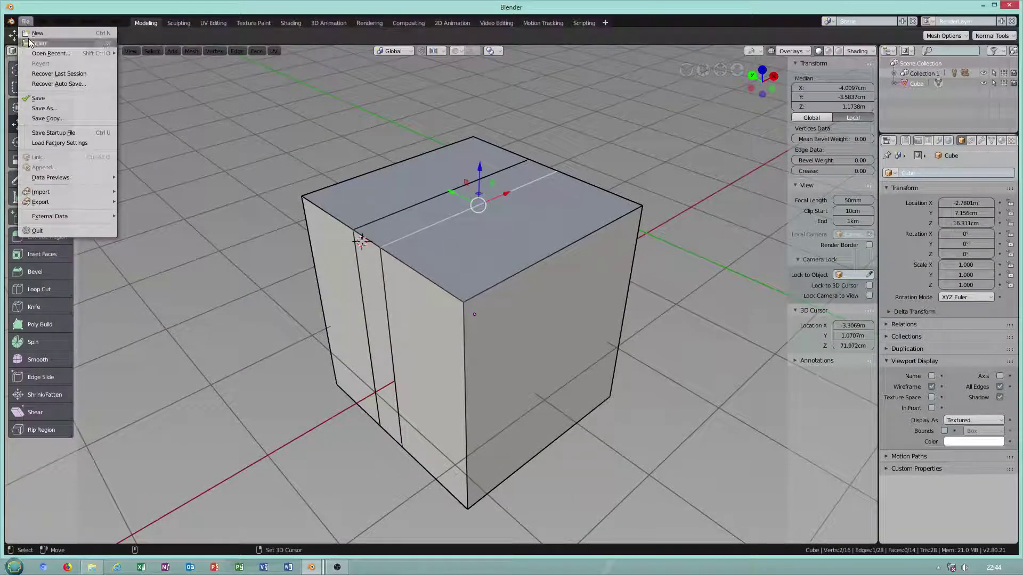
mouse_move(41, 22)
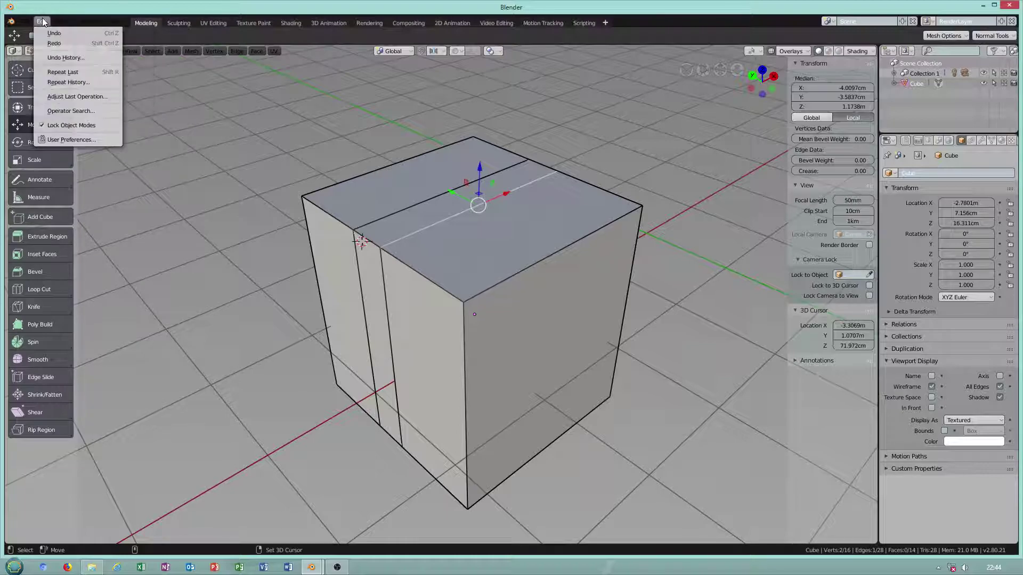
left_click(71, 140)
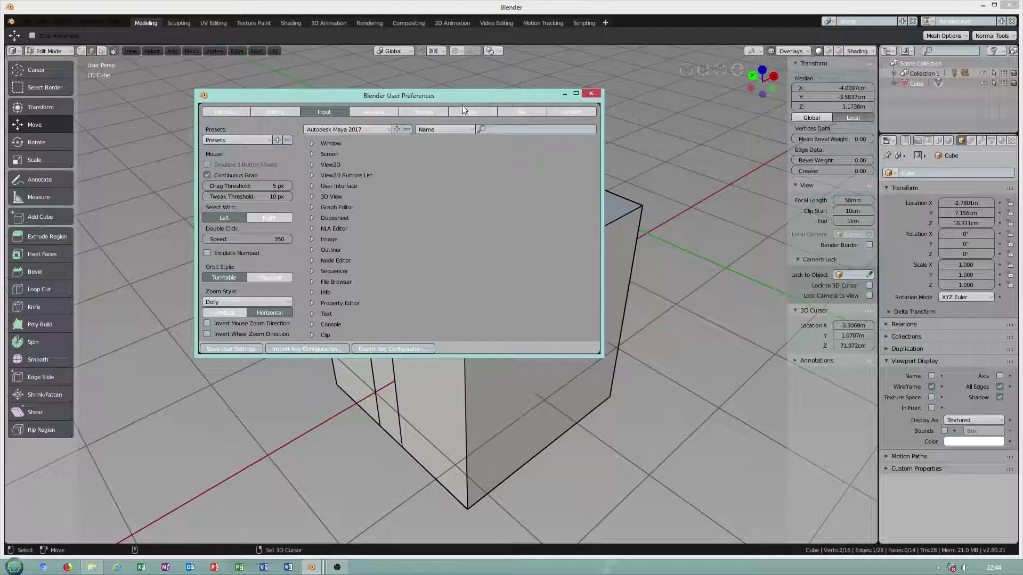
left_click(433, 113)
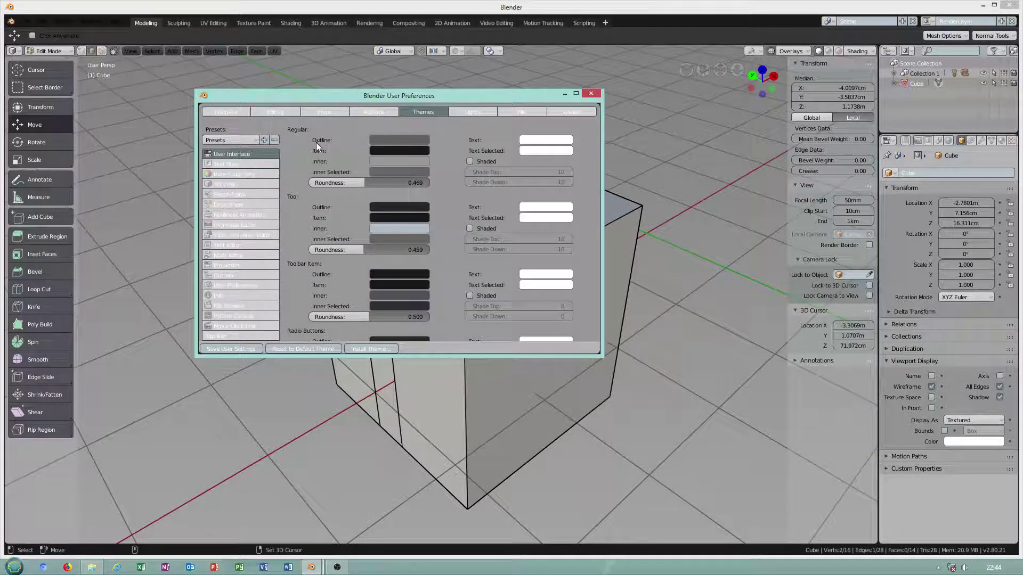
left_click(228, 141)
left_click(236, 190)
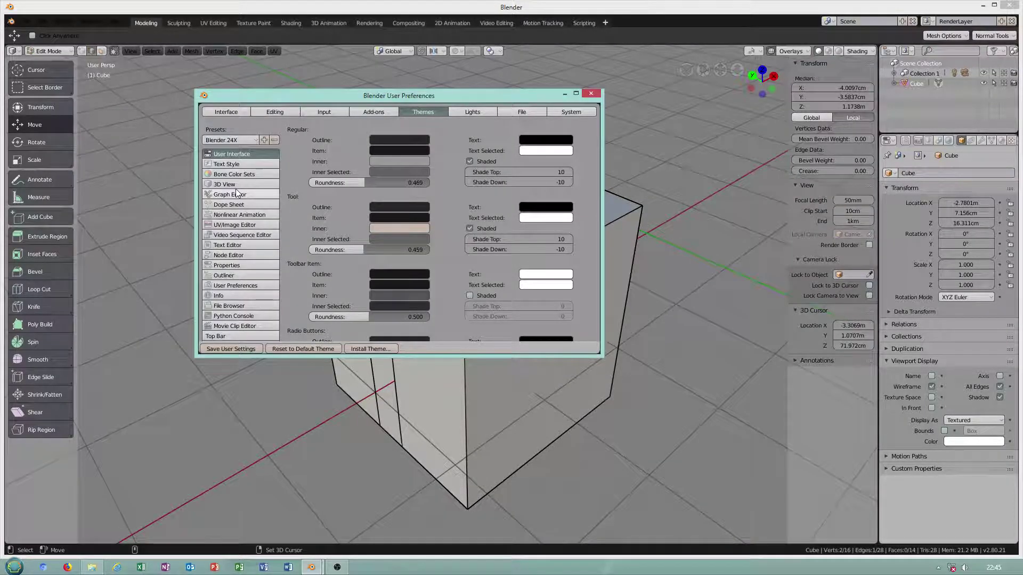
left_click(242, 141)
left_click(241, 153)
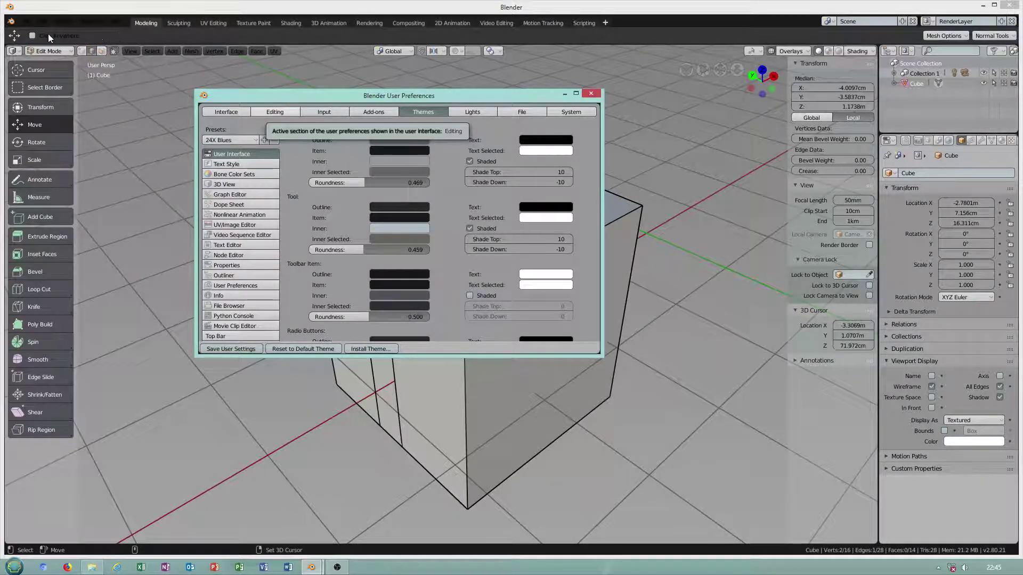
left_click(594, 95)
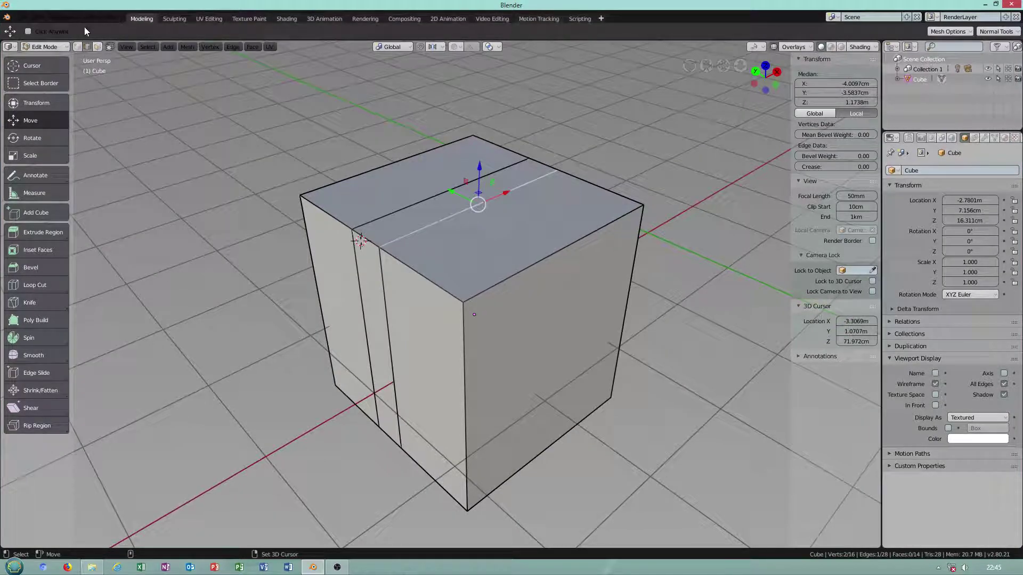
Try the Move tool's Click Anywhere option by shifting the selected edge -16 cm in X, 22.5 cm in Y, 8.82 cm in Z, and undo the move.
left_click(28, 31)
left_click(347, 321)
left_click_drag(347, 321, 323, 356)
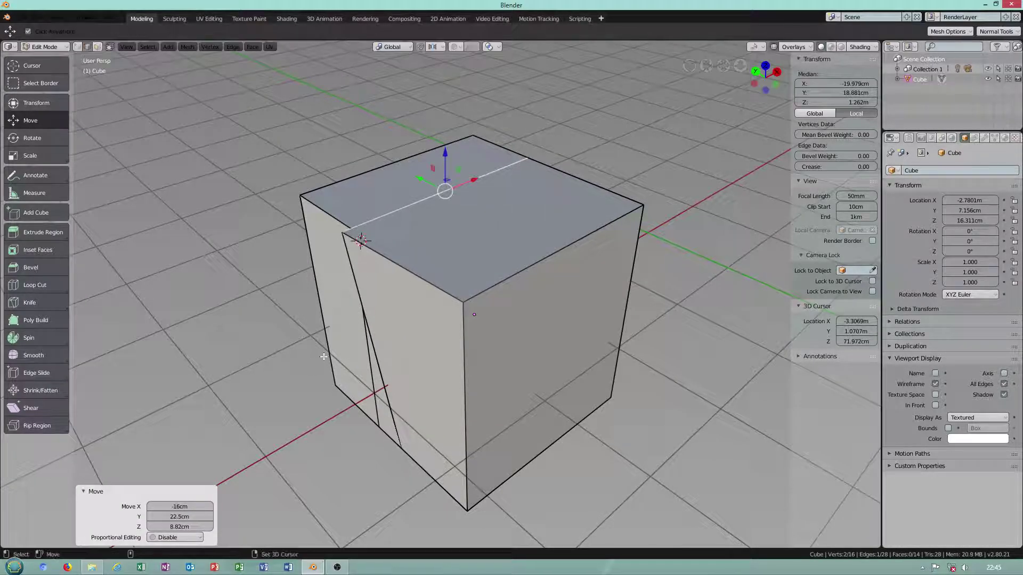
key("ctrl+z")
left_click(339, 341)
scroll(340, 341, "down", 3)
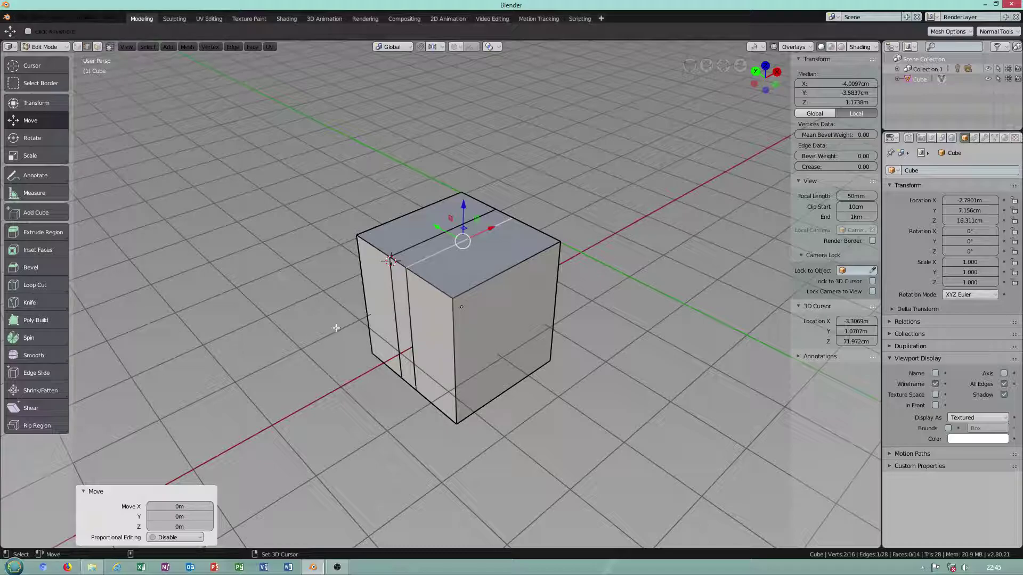
middle_click_drag(333, 324, 314, 296)
scroll(484, 335, "up", 2)
middle_click_drag(484, 336, 379, 329)
scroll(379, 329, "up", 2)
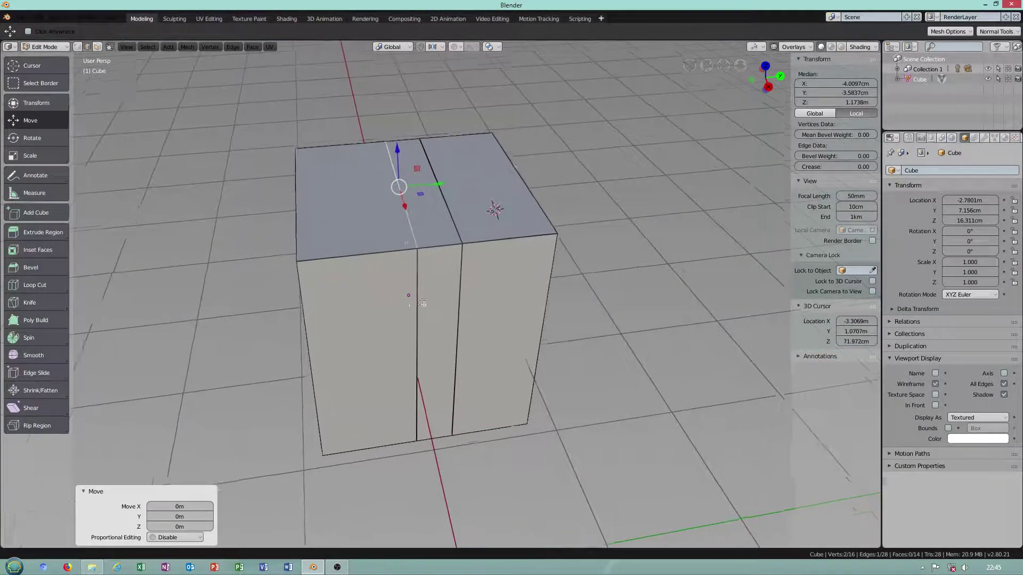
Open the user preferences, switch to File Explorer and open the keyboard layout folder inside blender 2.80 - 14.09.2018.
left_click(32, 19)
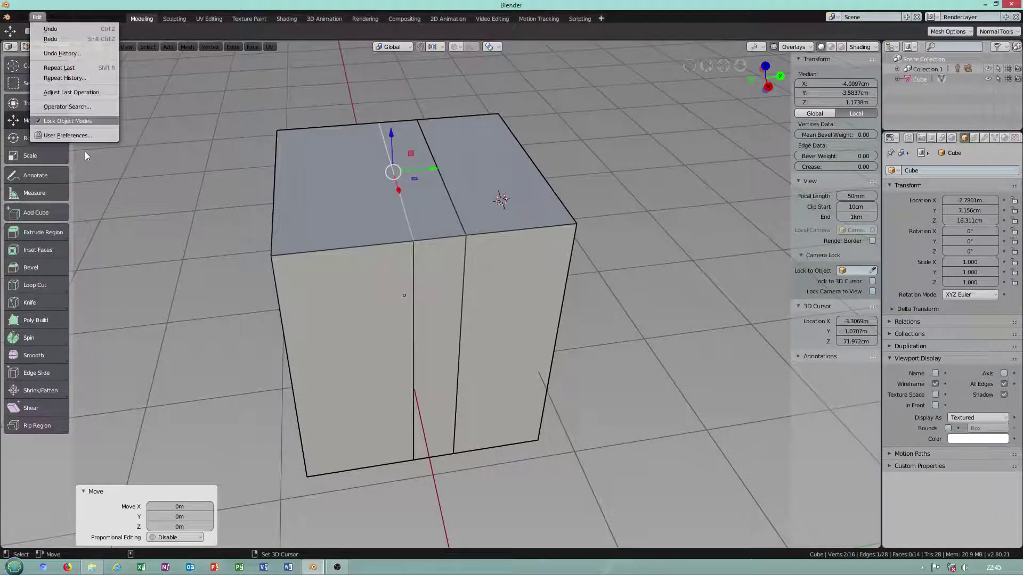
left_click(75, 132)
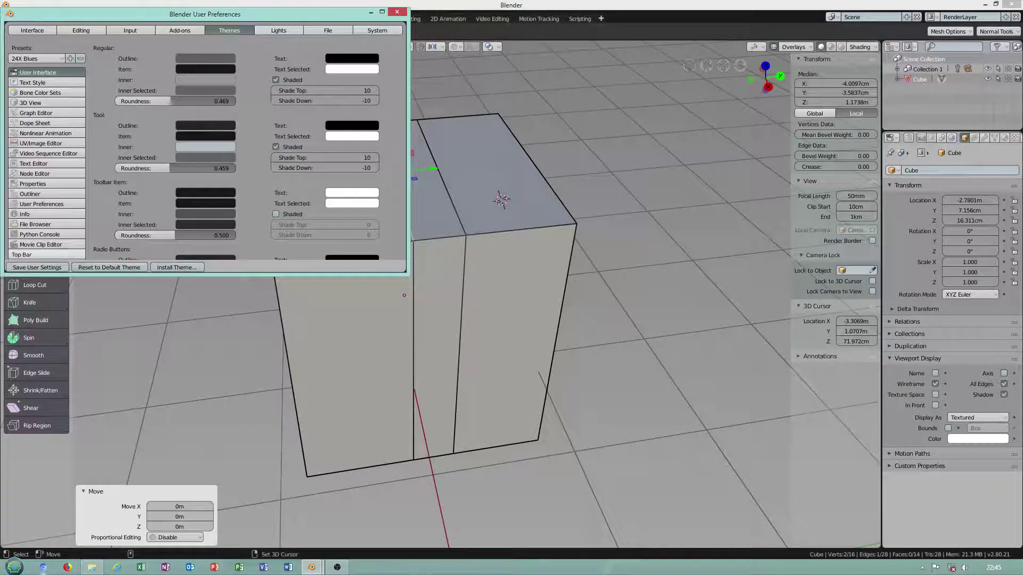
left_click(93, 568)
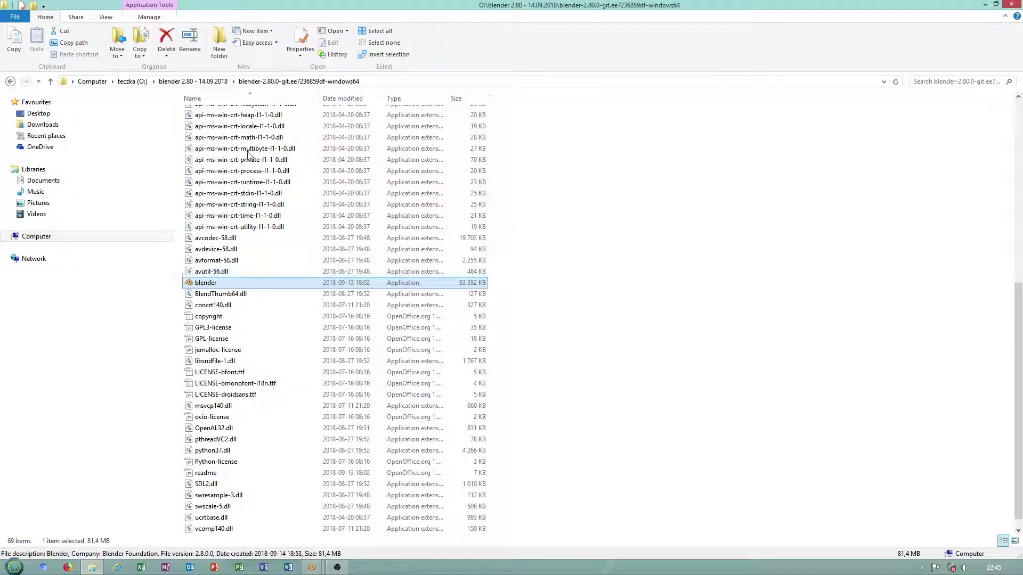
left_click(216, 81)
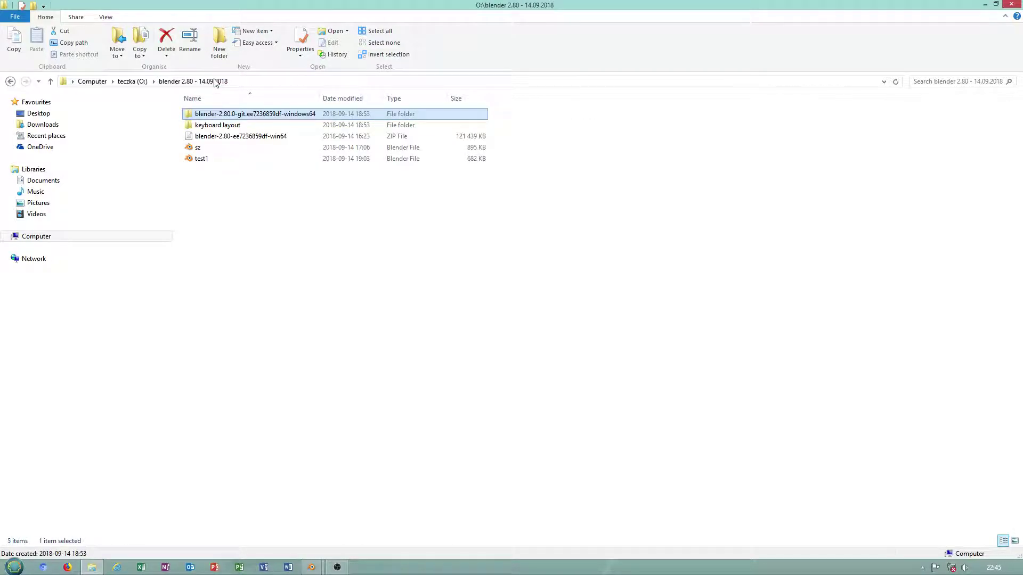
double_click(232, 126)
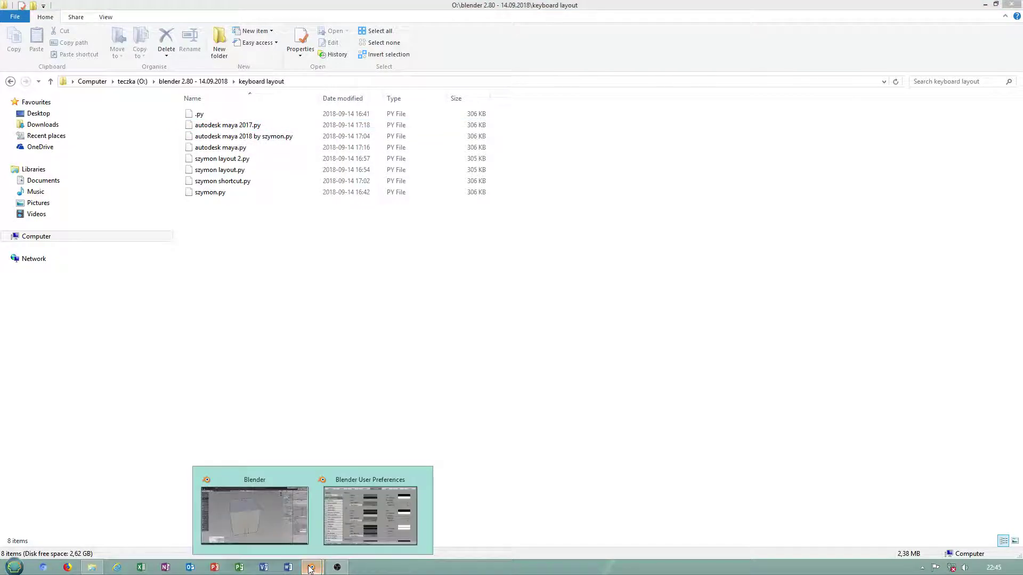
Switch back to Blender and show the Input settings in the user preferences window.
left_click(274, 532)
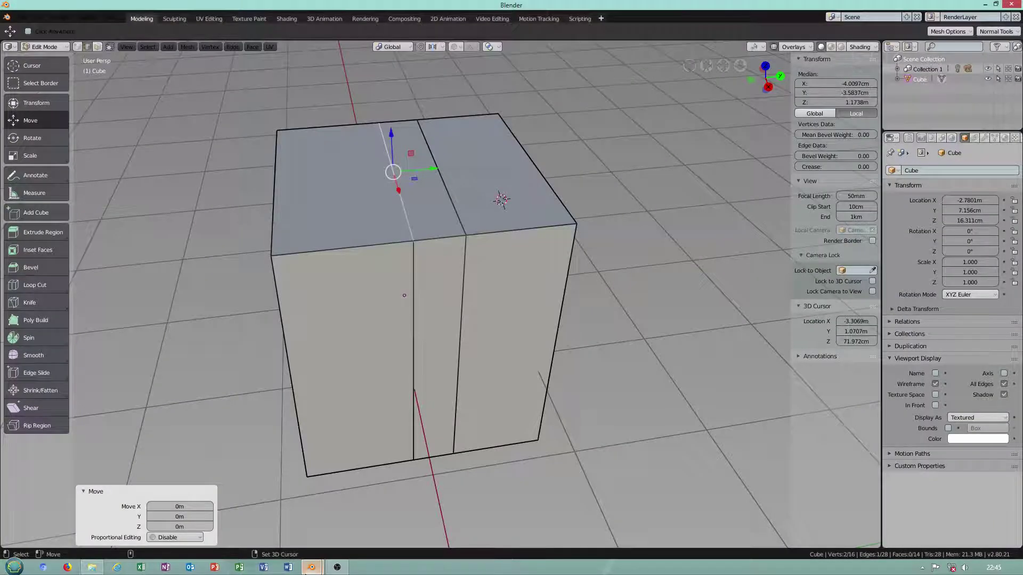
mouse_move(314, 566)
left_click(340, 528)
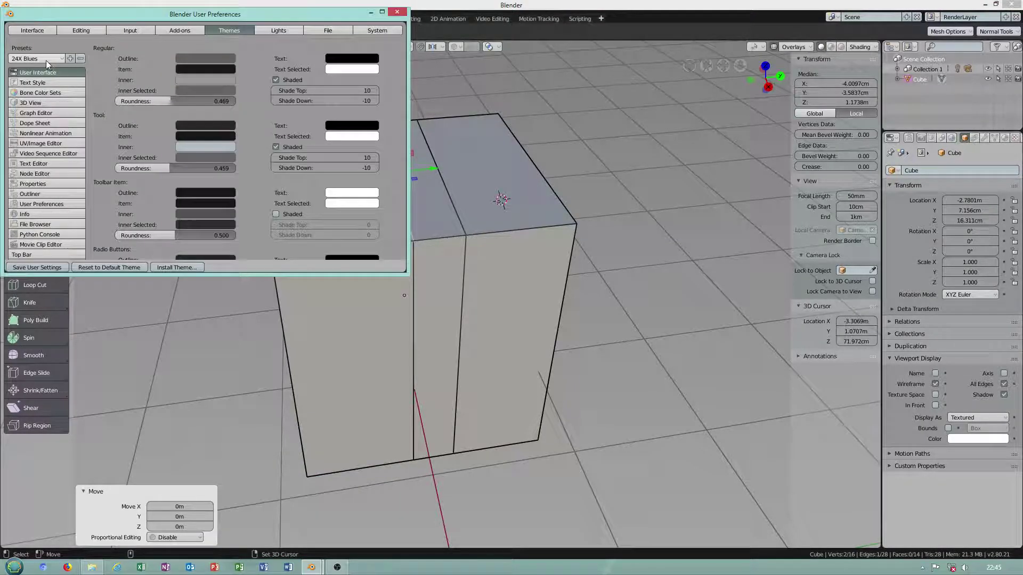
left_click(125, 31)
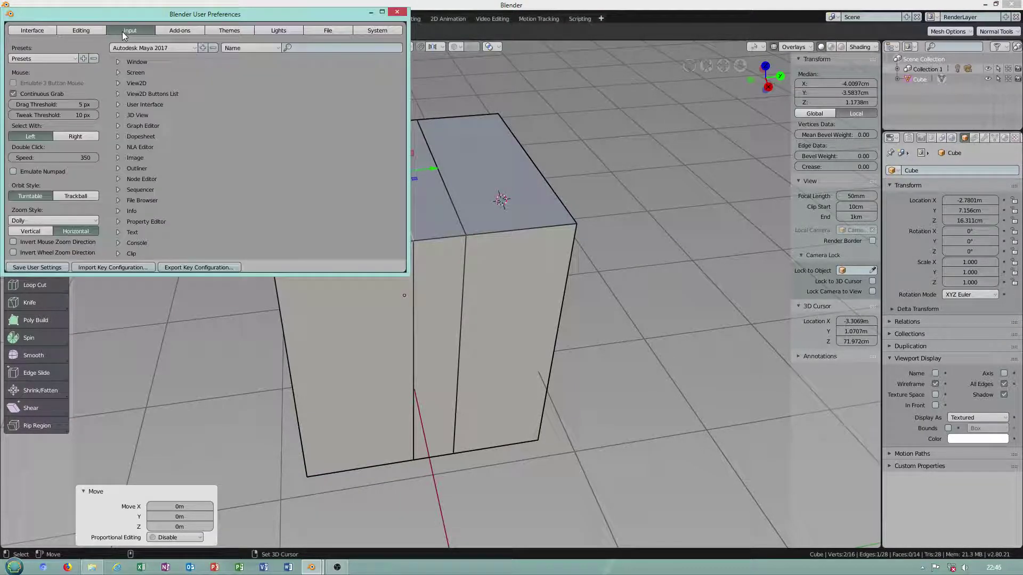
left_click(28, 55)
Import the key configuration autodesk maya 2017.py from O:\blender 2.80 - 14.09.2018\keyboard layout.
left_click(97, 269)
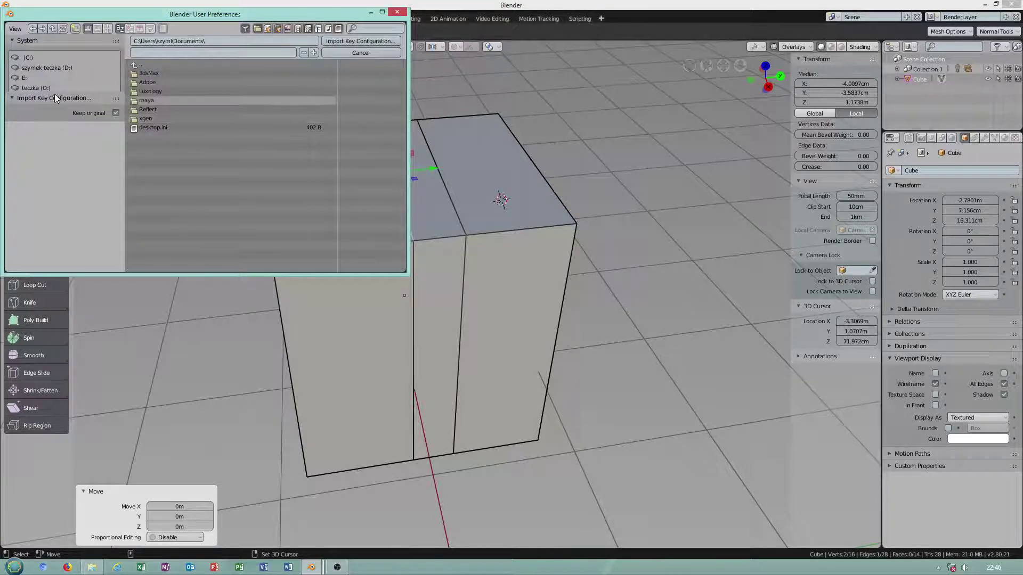
left_click(24, 78)
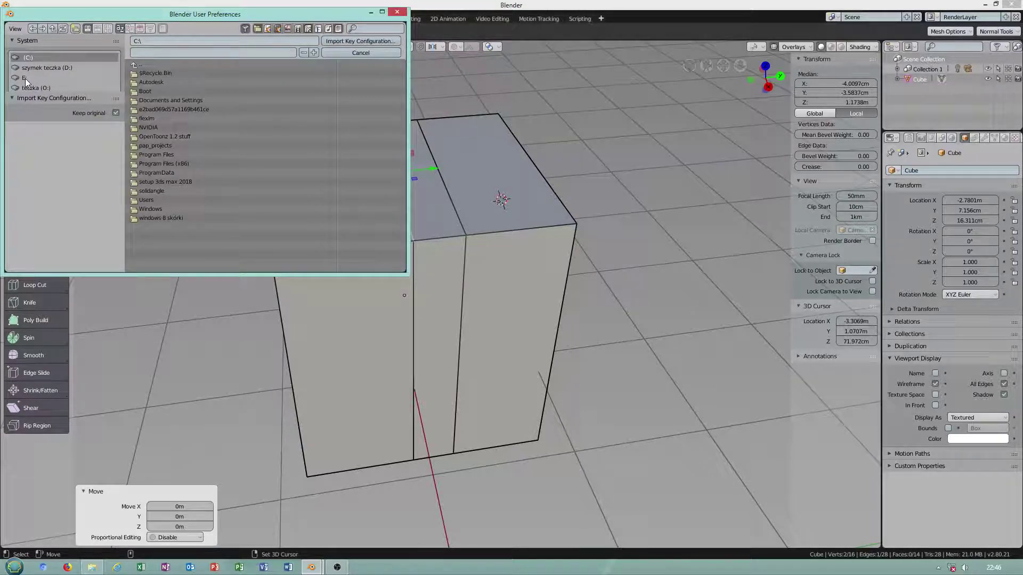
left_click(33, 87)
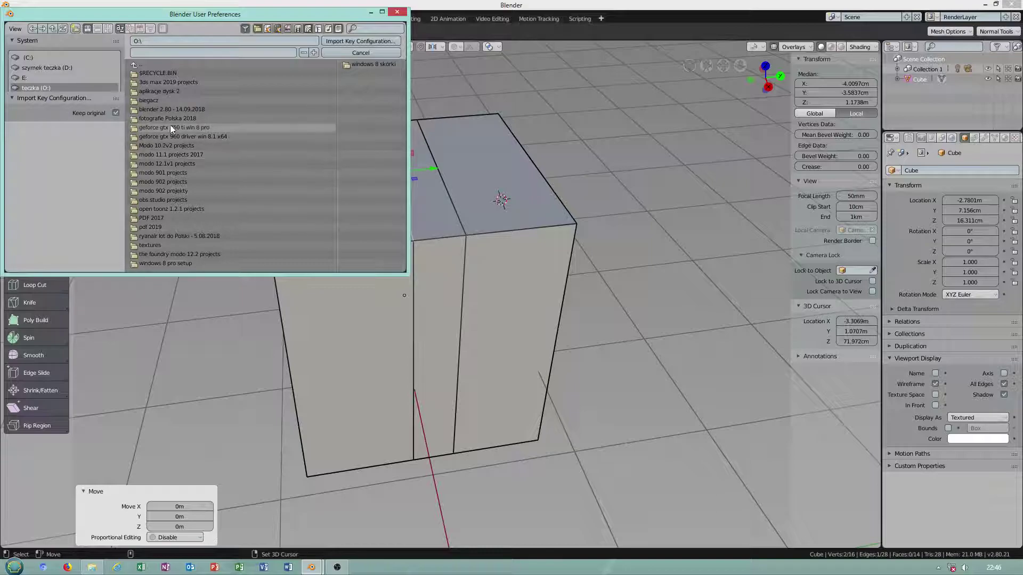
left_click(157, 110)
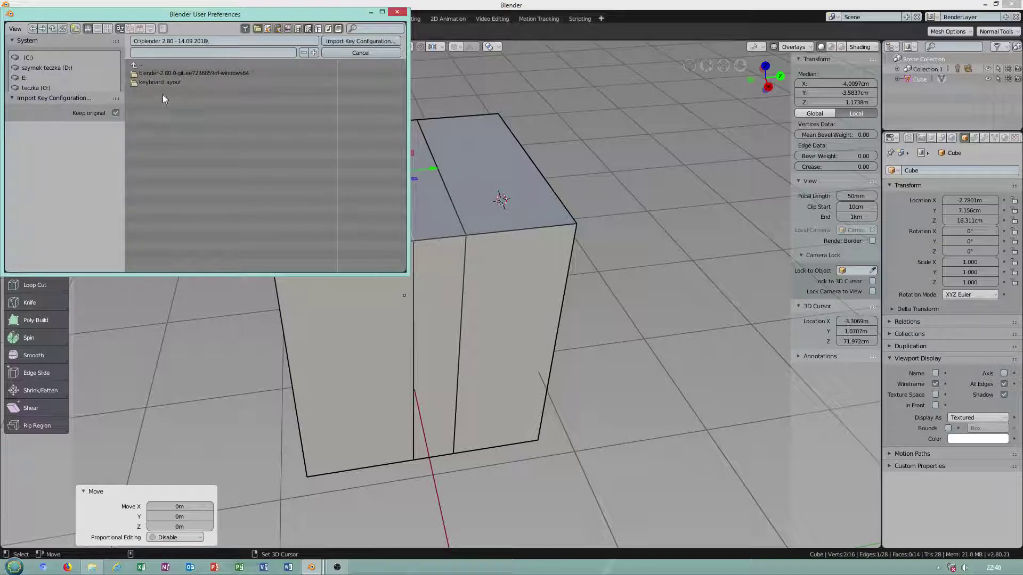
left_click(159, 83)
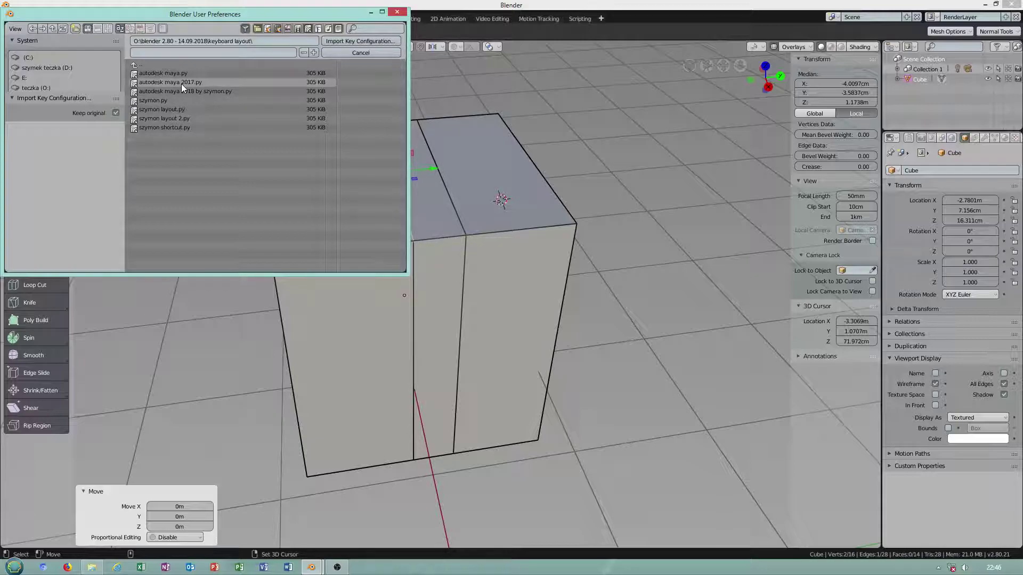
left_click(181, 84)
left_click(368, 41)
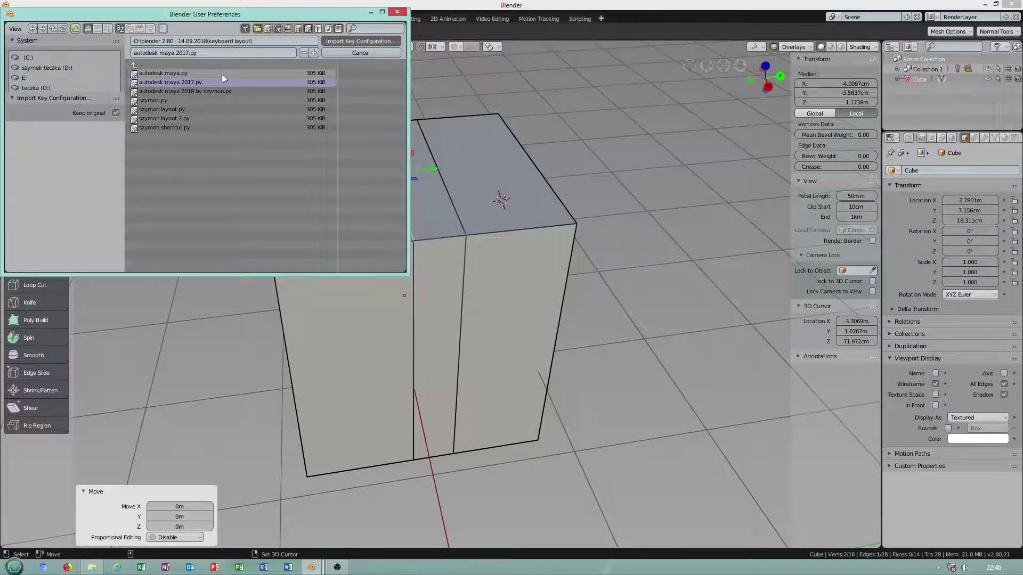
Set the input preset to Maya and leave the user preferences.
left_click(37, 72)
left_click(37, 101)
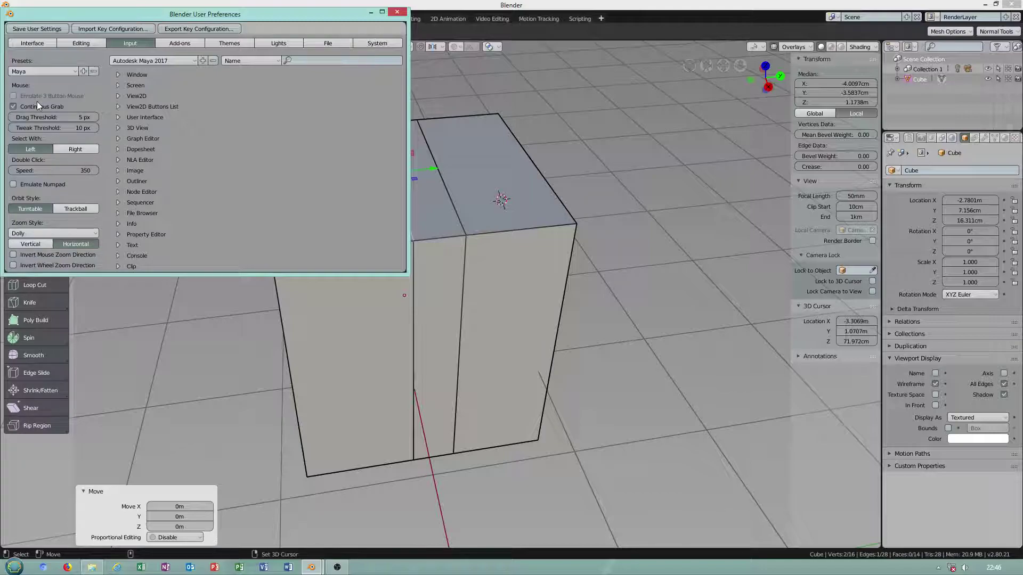
left_click(372, 359)
Test the Maya-style controls by orbiting around the cube and selecting an inner vertical edge on its side face.
left_click(455, 339)
left_click(407, 329)
left_click_drag(331, 315, 406, 303, "alt")
left_click(429, 212)
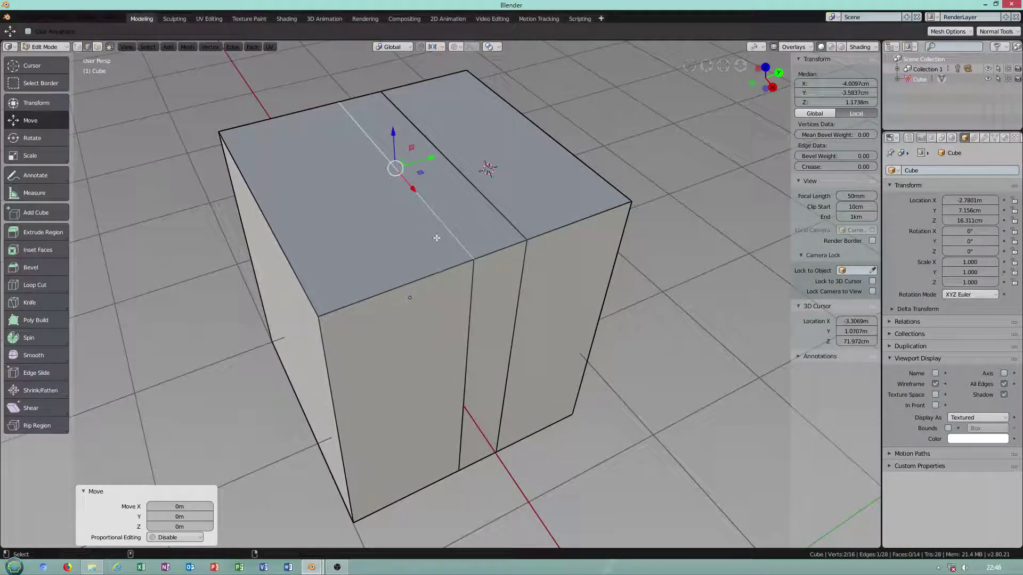
double_click(438, 233, "shift")
left_click_drag(514, 290, 450, 283, "alt")
left_click(435, 297)
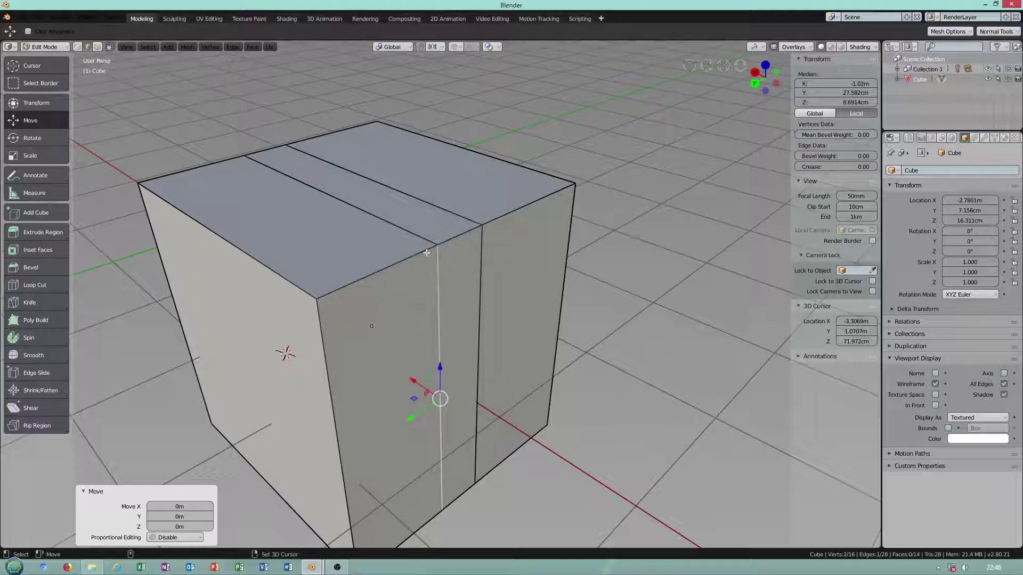
Orbit around the cube to an opposite side and select the upper outer edge between its top and side faces.
double_click(411, 230, "shift")
right_click_drag(445, 315, 419, 311, "alt")
left_click_drag(418, 311, 487, 230, "alt")
left_click(362, 296)
left_click(352, 290)
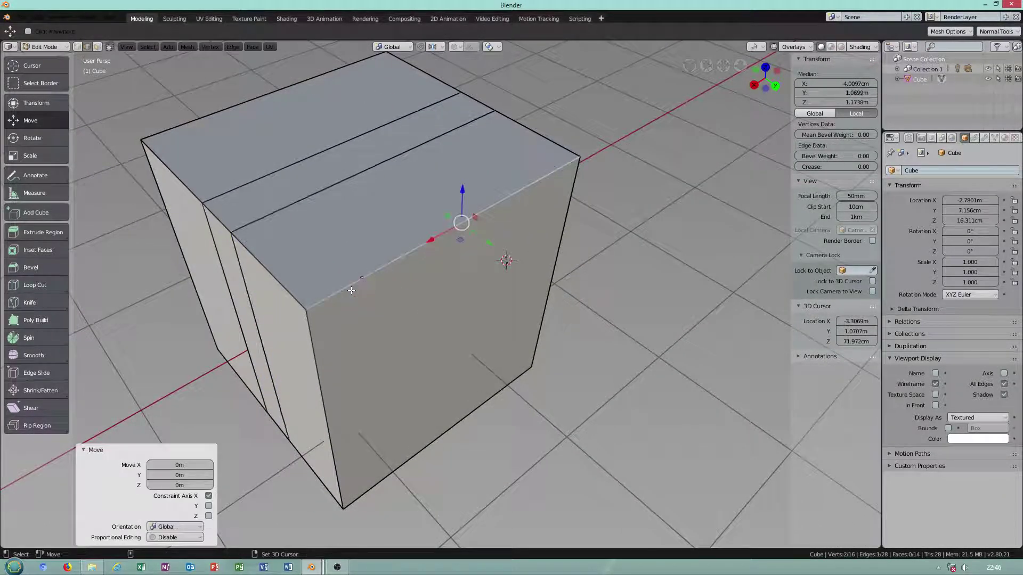
scroll(353, 305, "down", 1)
middle_click_drag(352, 304, 358, 339)
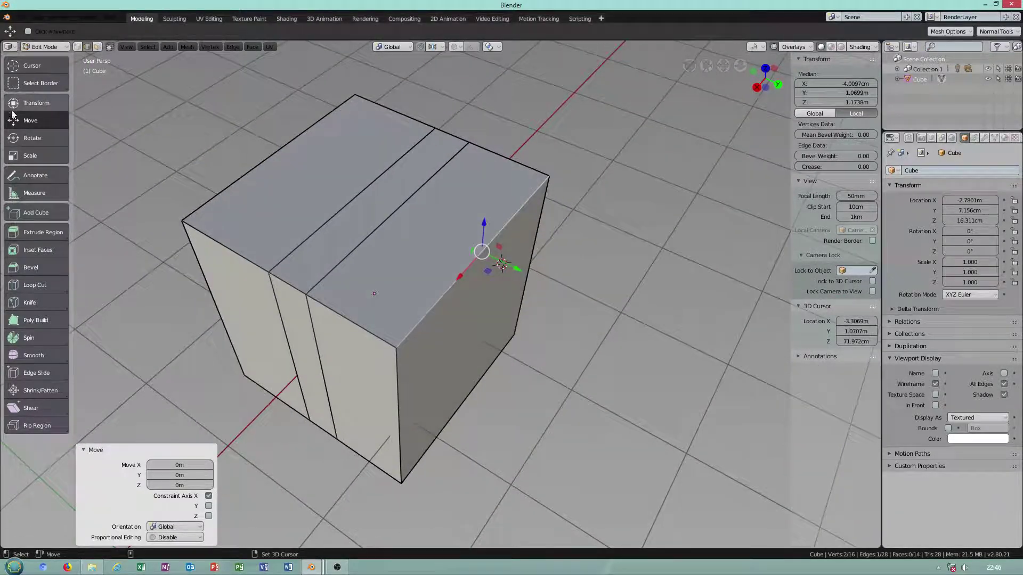
Open the user preferences, check the Lights settings, and show the Themes settings.
left_click(36, 17)
left_click(54, 134)
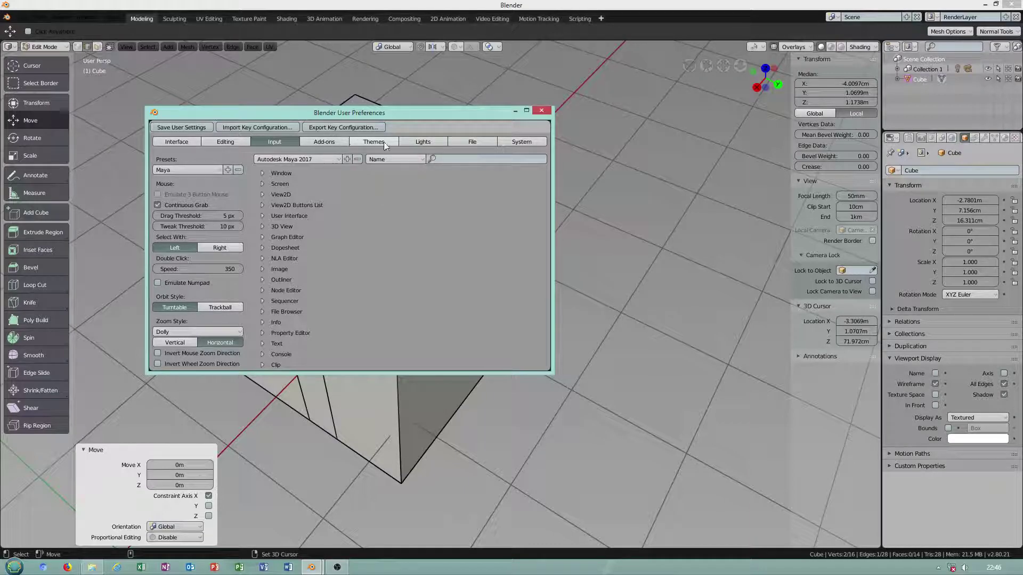
left_click(433, 142)
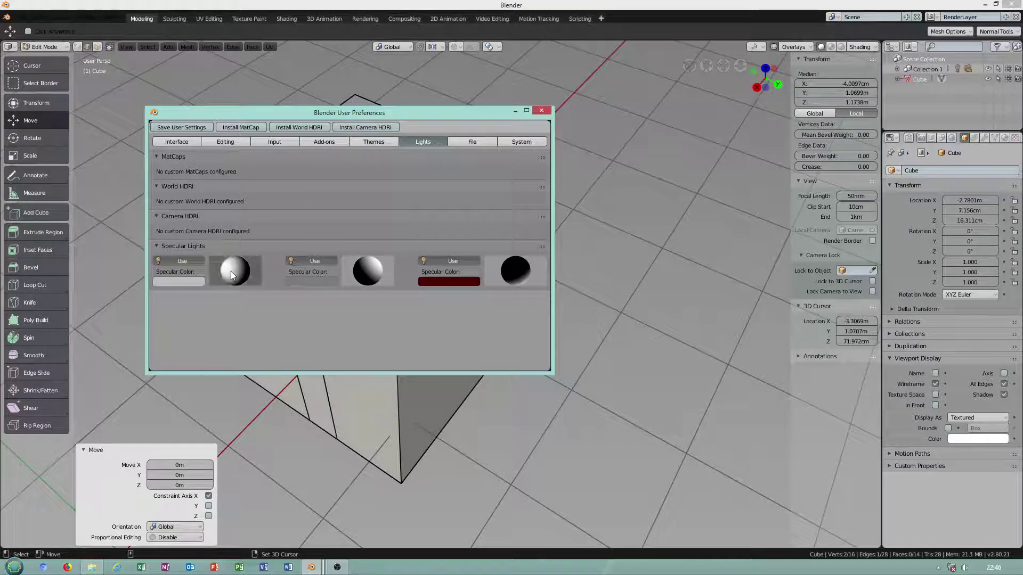
left_click(377, 142)
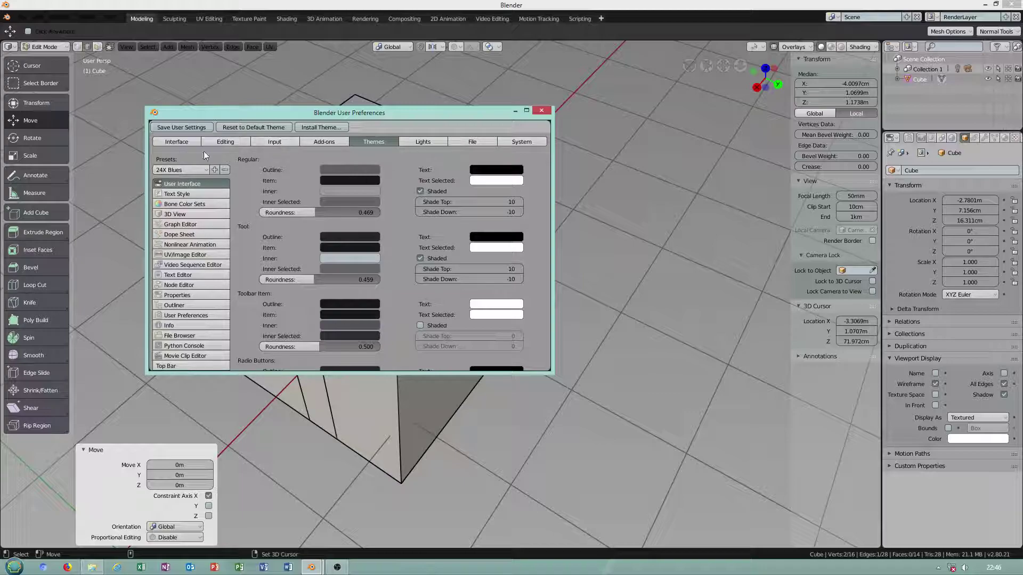
Lighten the Item colors of the Regular and Tool elements in the user interface theme to gray.
left_click(334, 181)
left_click_drag(408, 232, 408, 214)
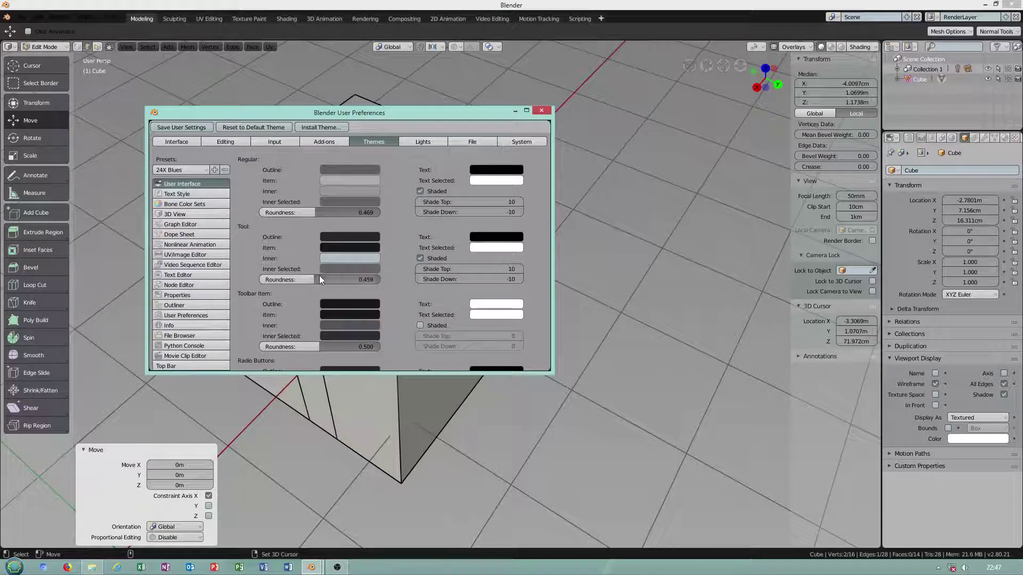
left_click(341, 248)
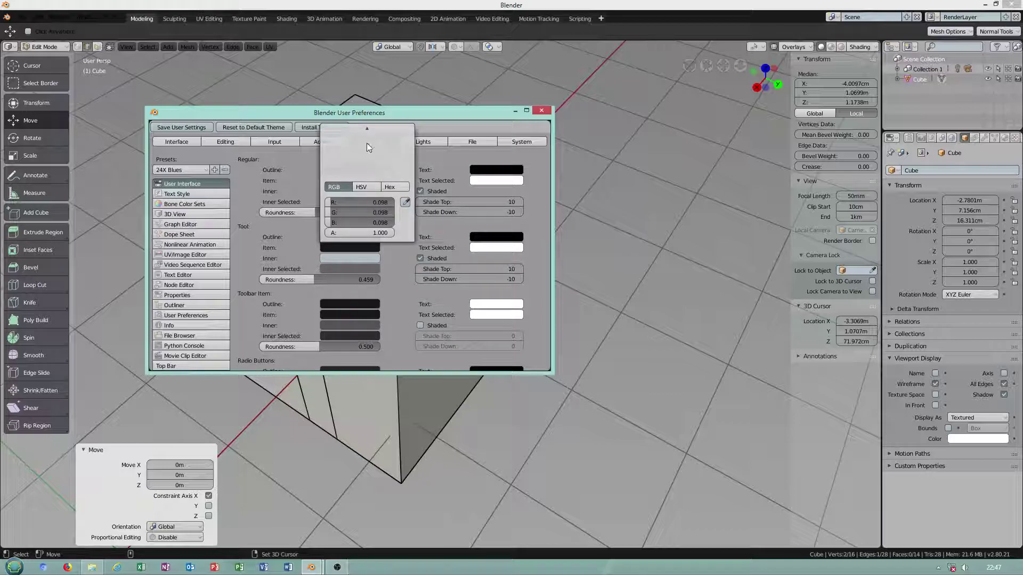
mouse_move(366, 129)
left_click_drag(408, 165, 408, 153)
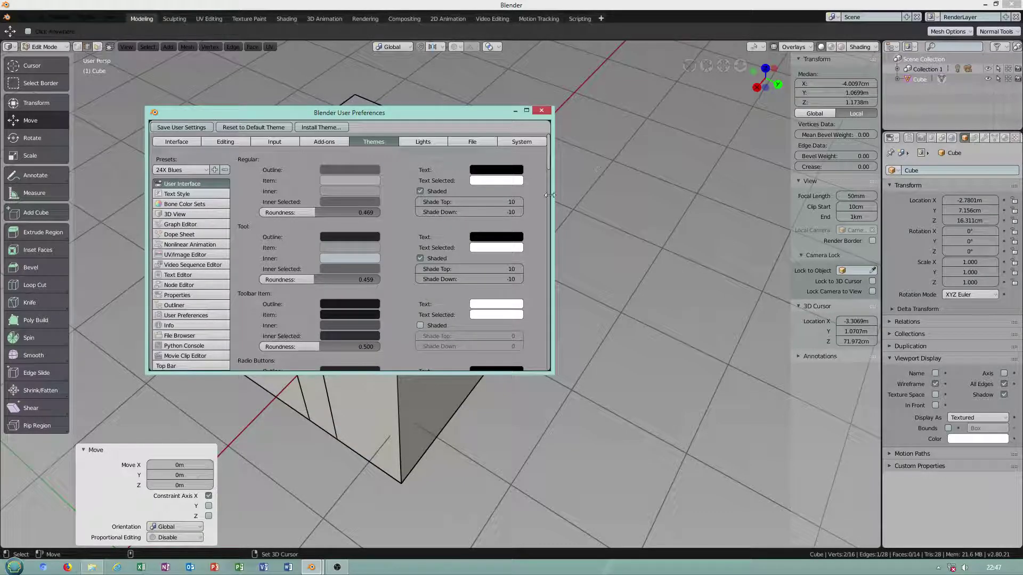
Lighten the Item color of the Toolbar Item element to gray and return to the main window.
scroll(326, 316, "down", 2)
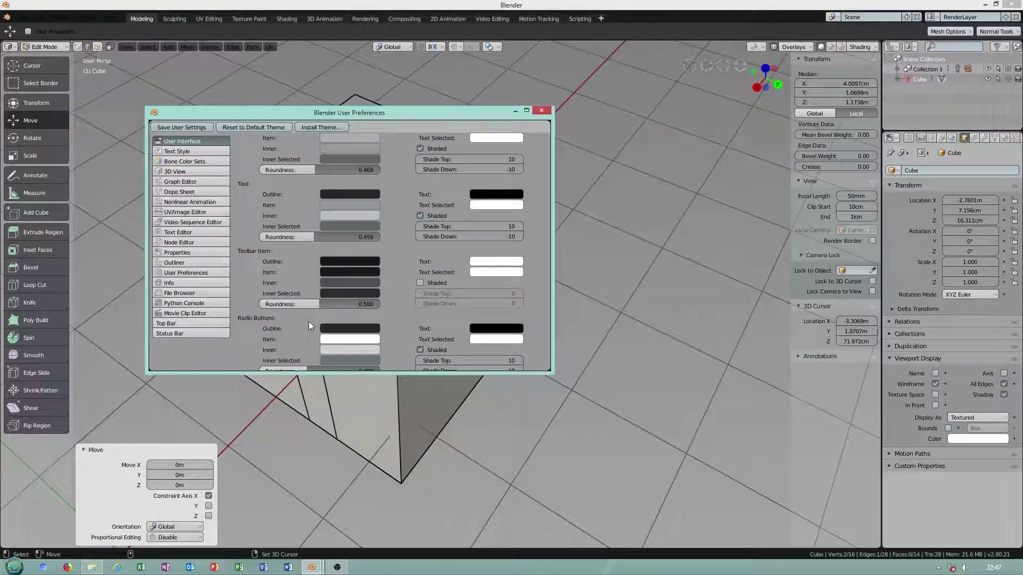
left_click(347, 272)
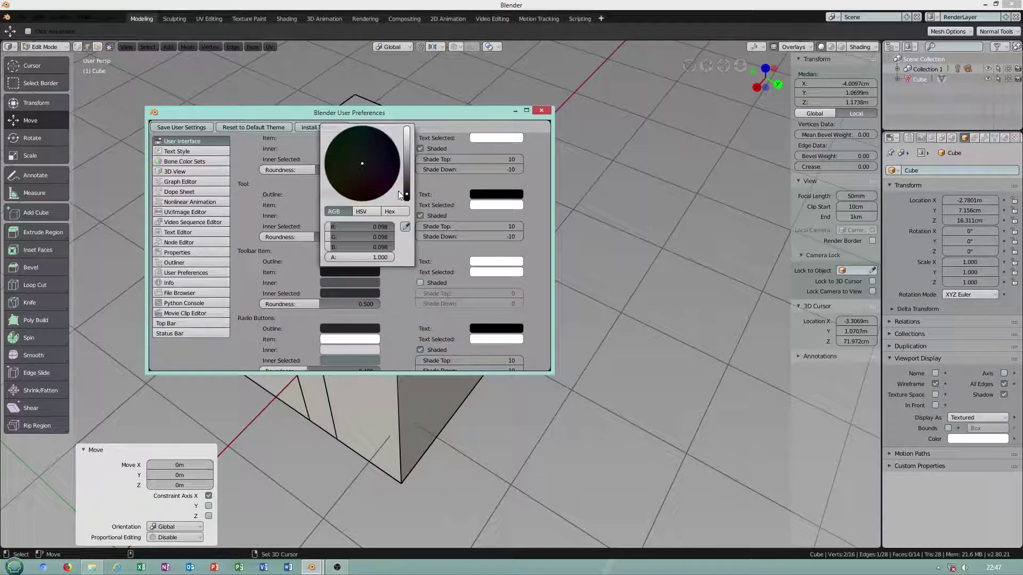
left_click_drag(407, 192, 407, 155)
left_click(241, 29)
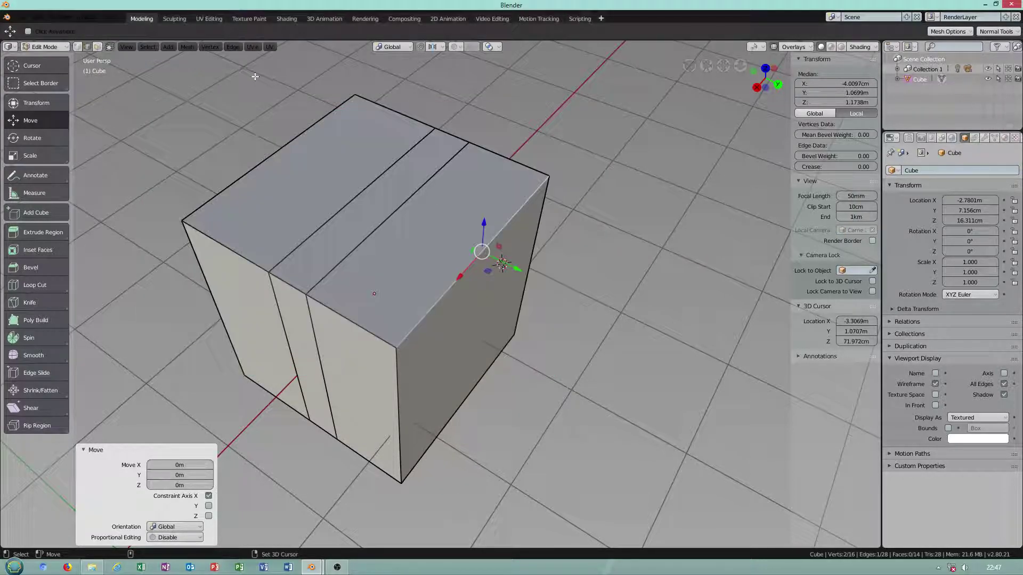
Reopen the user preferences and lighten the Outline color of the Toggle element to gray.
left_click(48, 15)
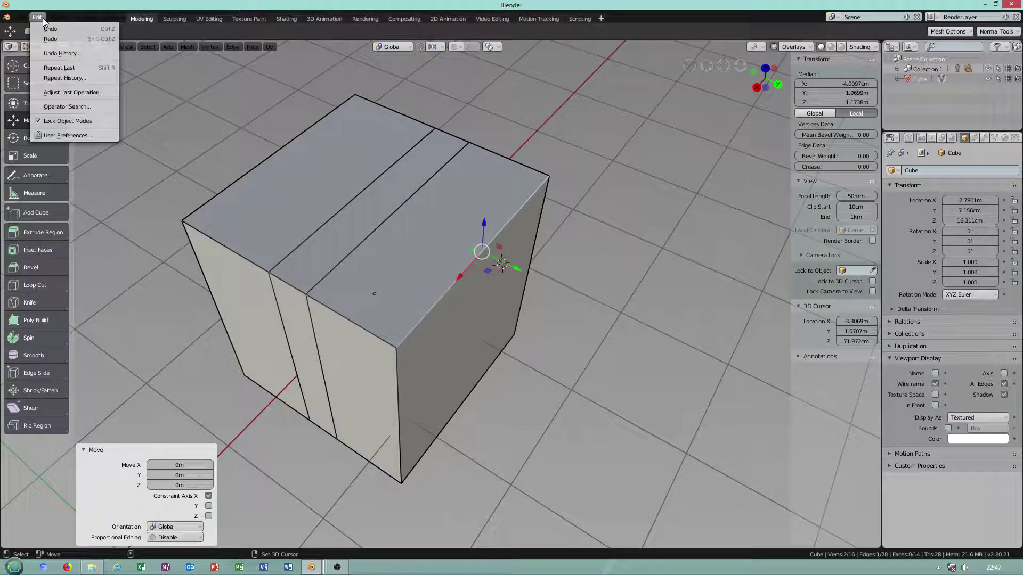
left_click(53, 133)
scroll(316, 325, "down", 5)
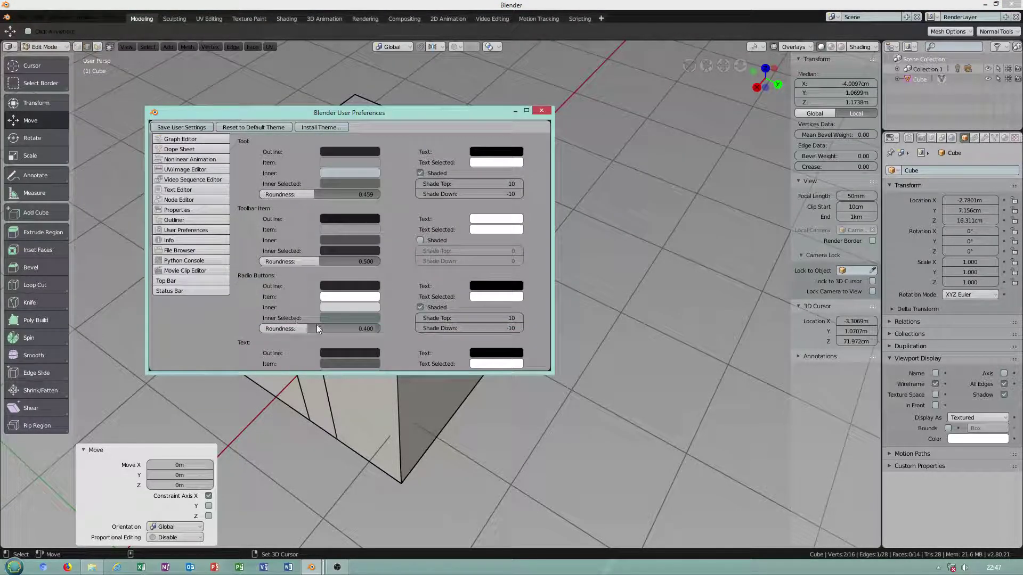
scroll(322, 299, "down", 8)
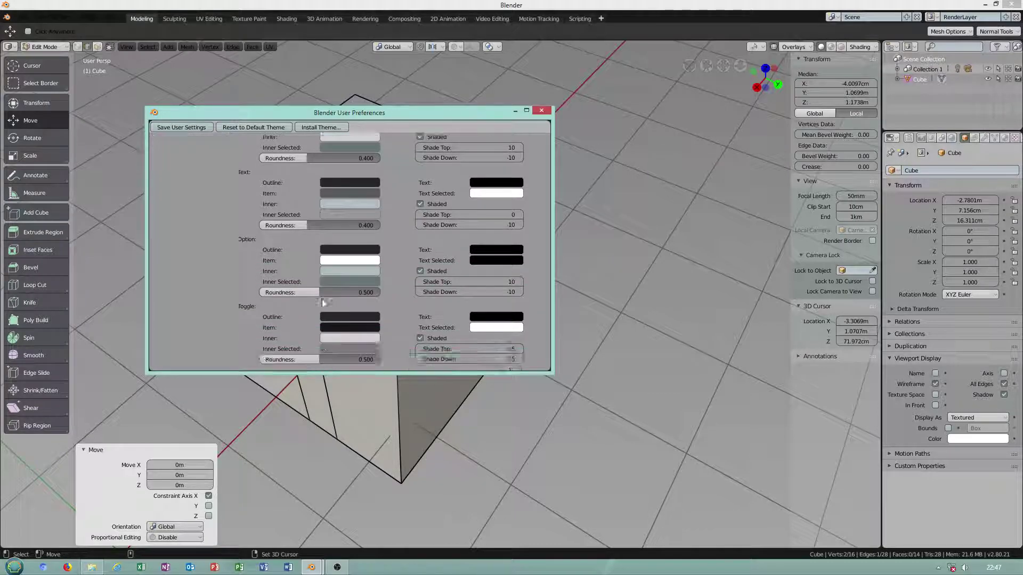
scroll(321, 299, "down", 2)
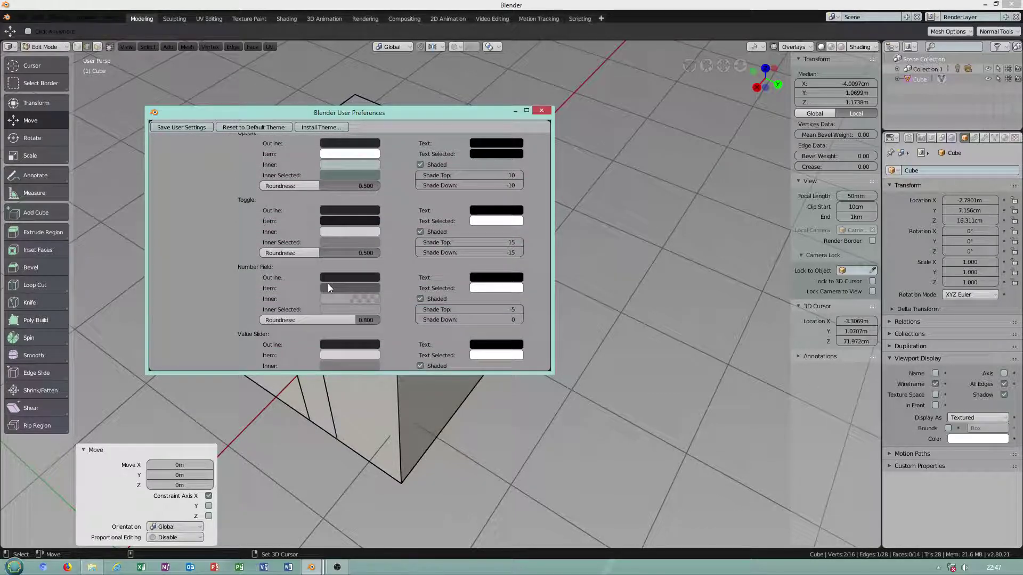
left_click(351, 223)
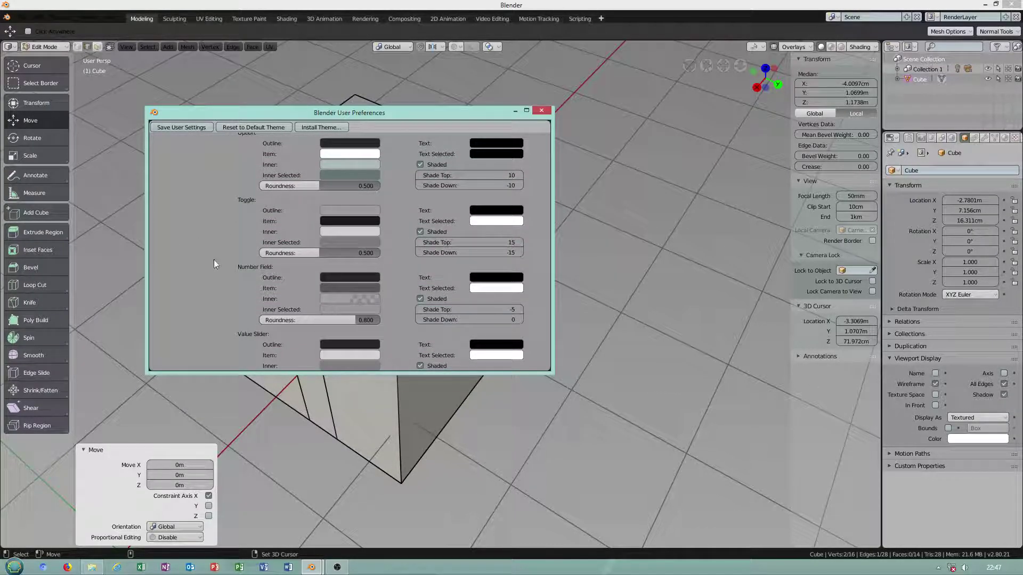
Lighten the Outline colors of the Menu and Menu Back elements to gray.
scroll(255, 306, "down", 7)
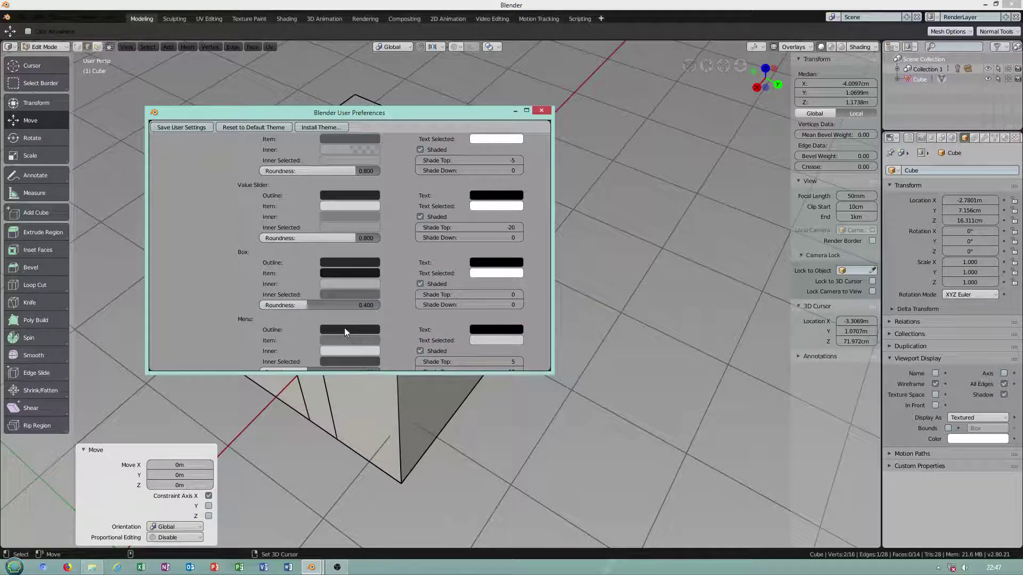
left_click(344, 330)
left_click(400, 221)
scroll(259, 297, "down", 1)
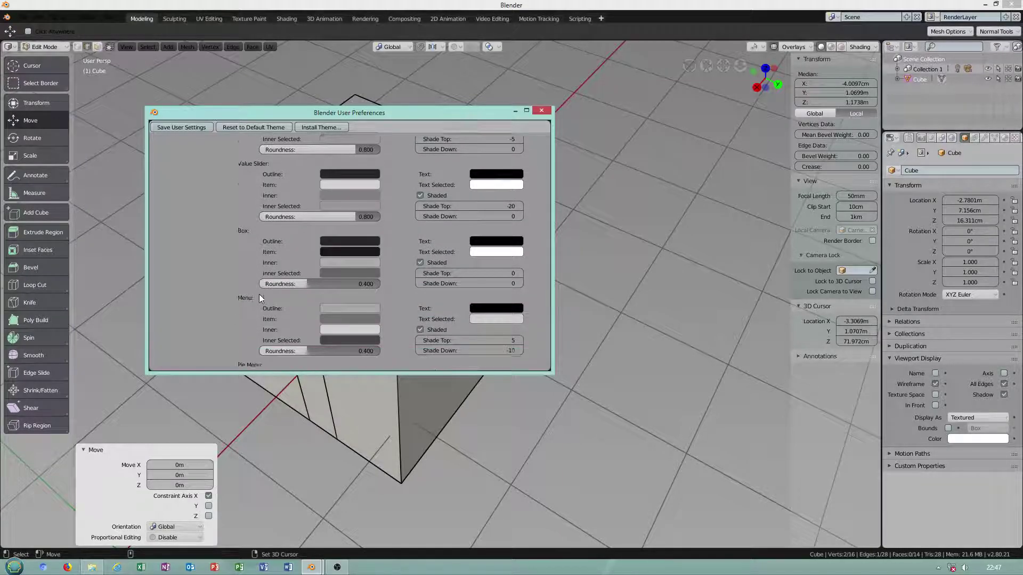
scroll(259, 294, "down", 6)
scroll(318, 280, "down", 1)
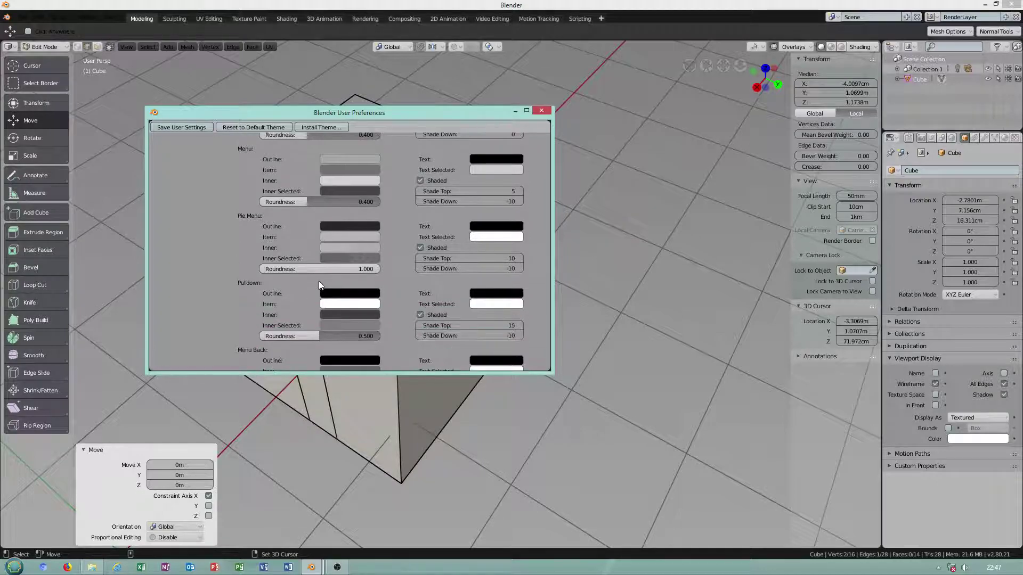
scroll(318, 281, "down", 5)
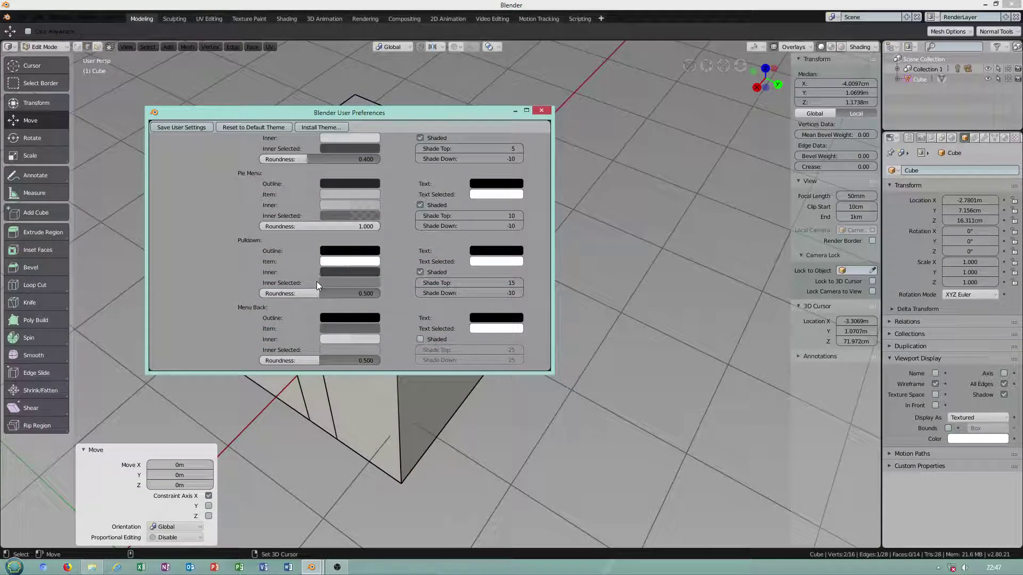
left_click(356, 254)
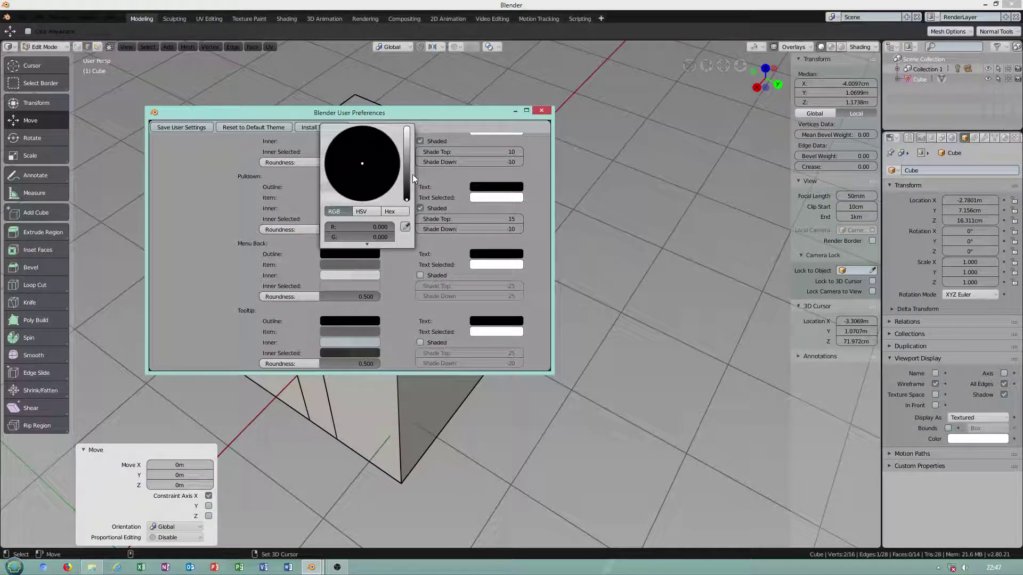
left_click(406, 170)
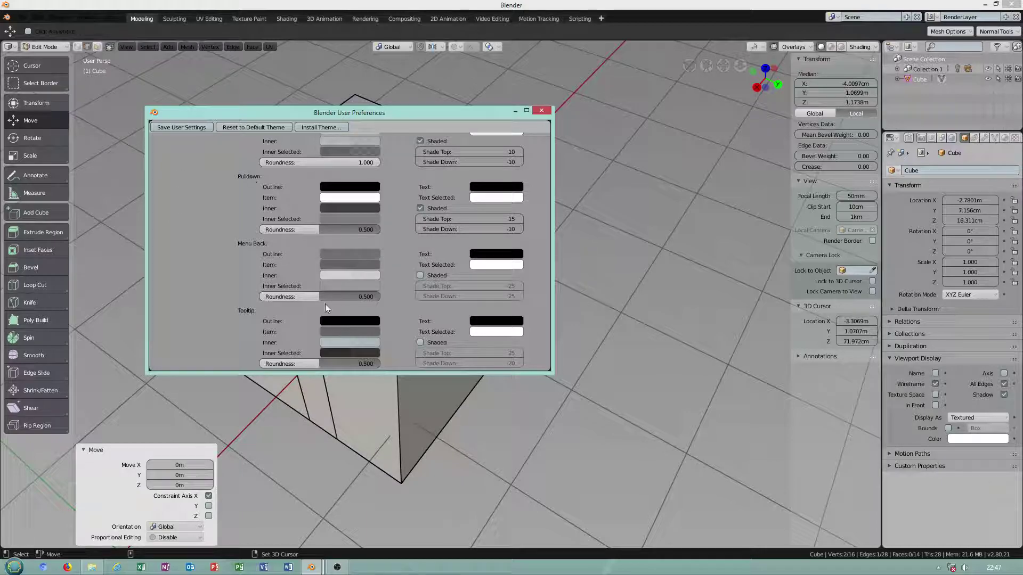
Reset the theme to its defaults and apply the 3Ds Max theme preset.
left_click(258, 127)
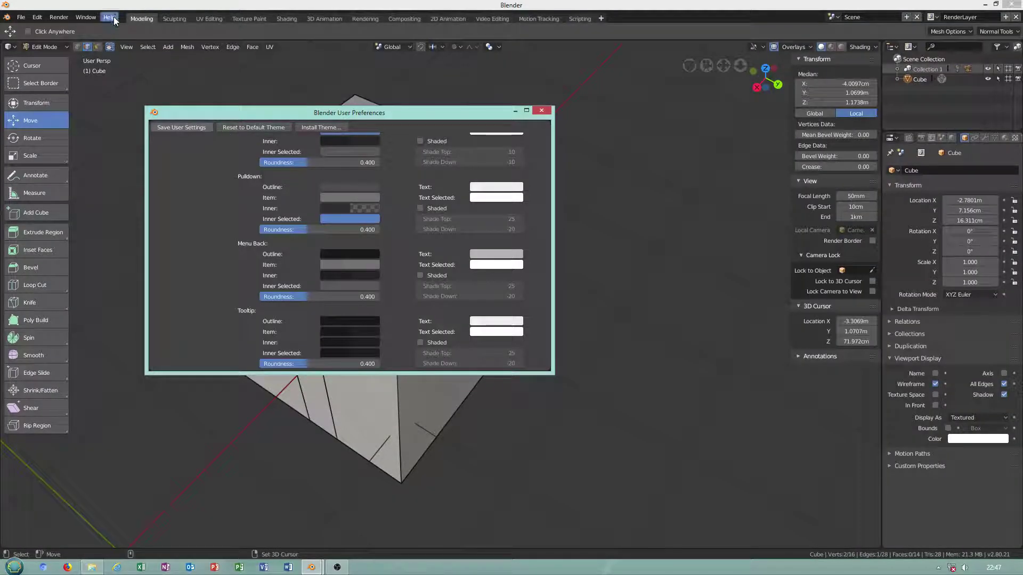
scroll(319, 186, "up", 20)
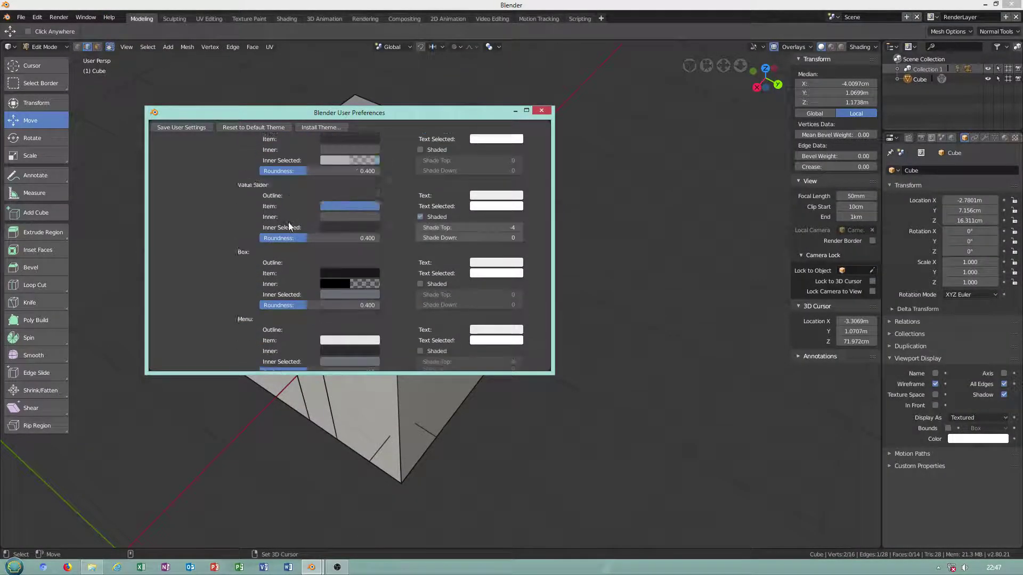
scroll(293, 232, "up", 10)
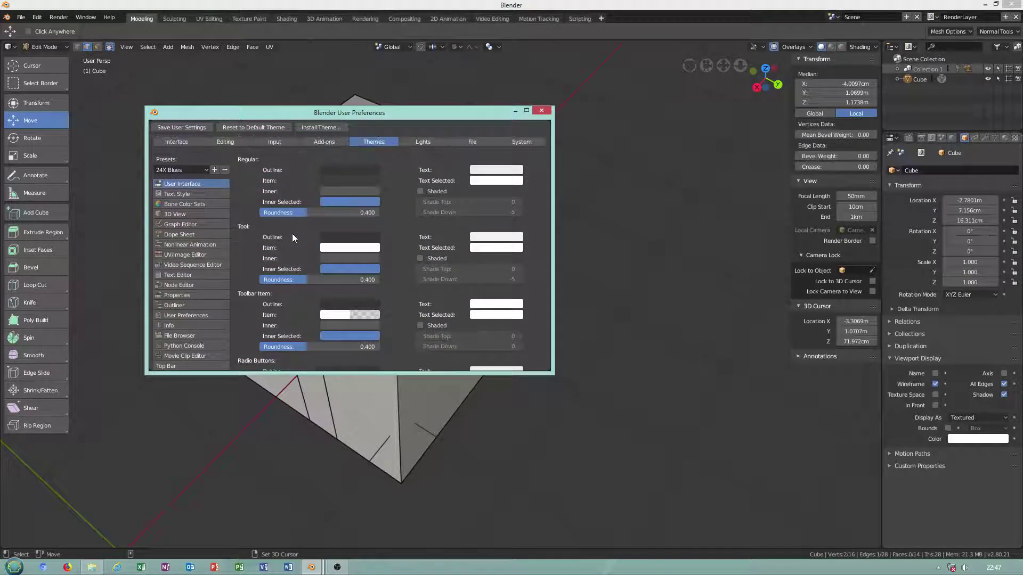
left_click(174, 168)
left_click(184, 192)
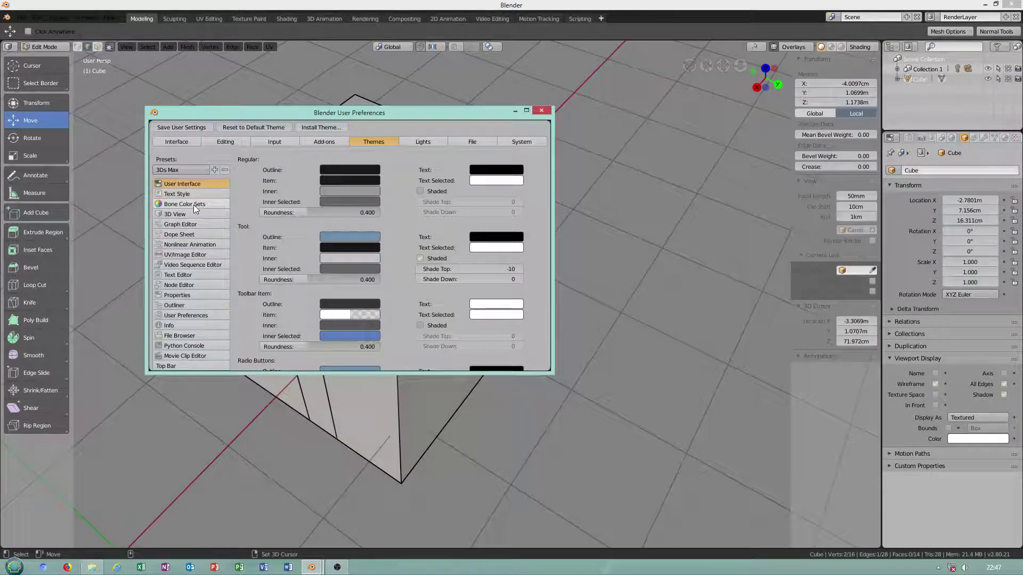
Change the Item color of the Tool element in the user interface theme to teal.
left_click(177, 214)
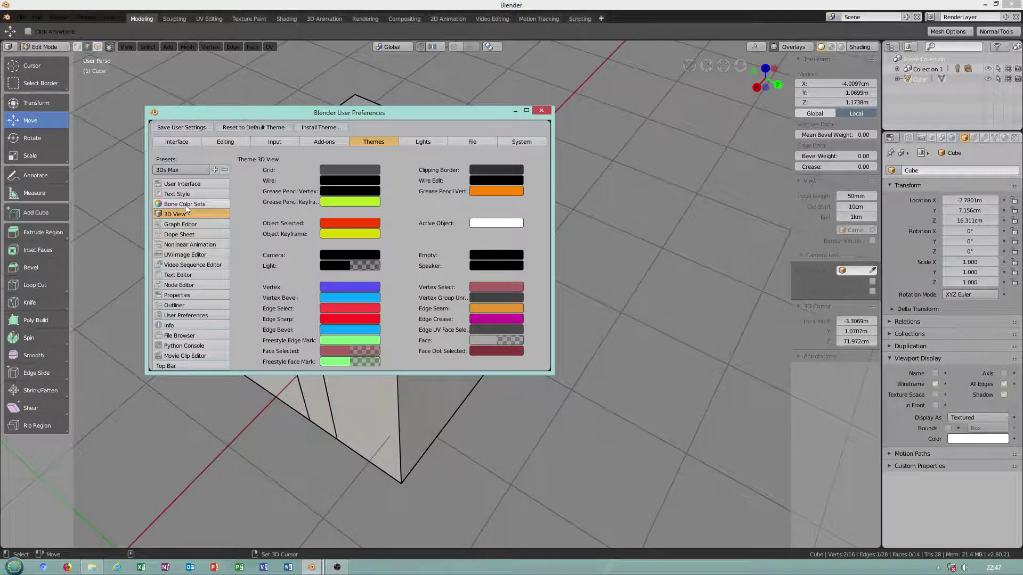
left_click(185, 205)
left_click(181, 214)
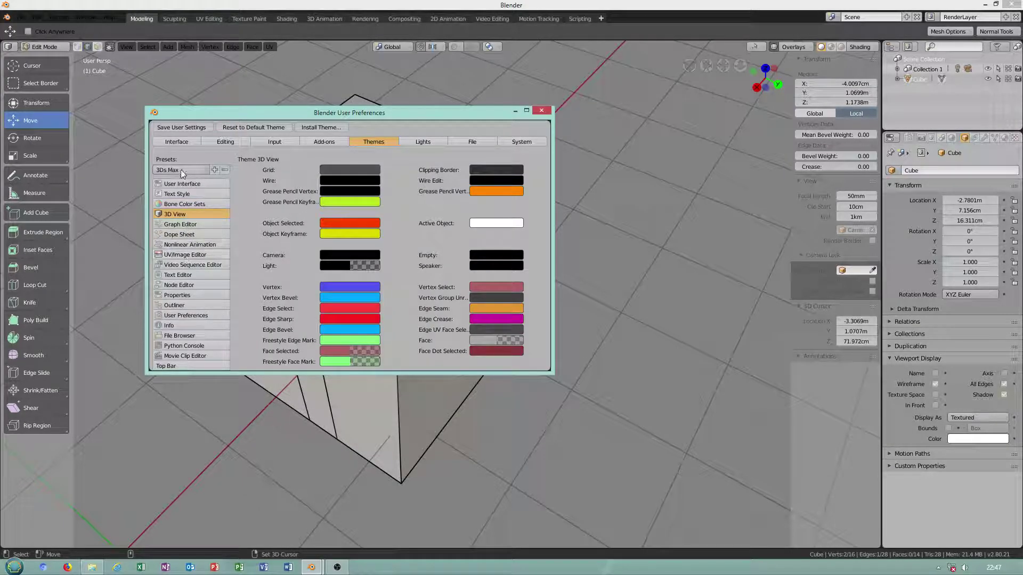
left_click(186, 186)
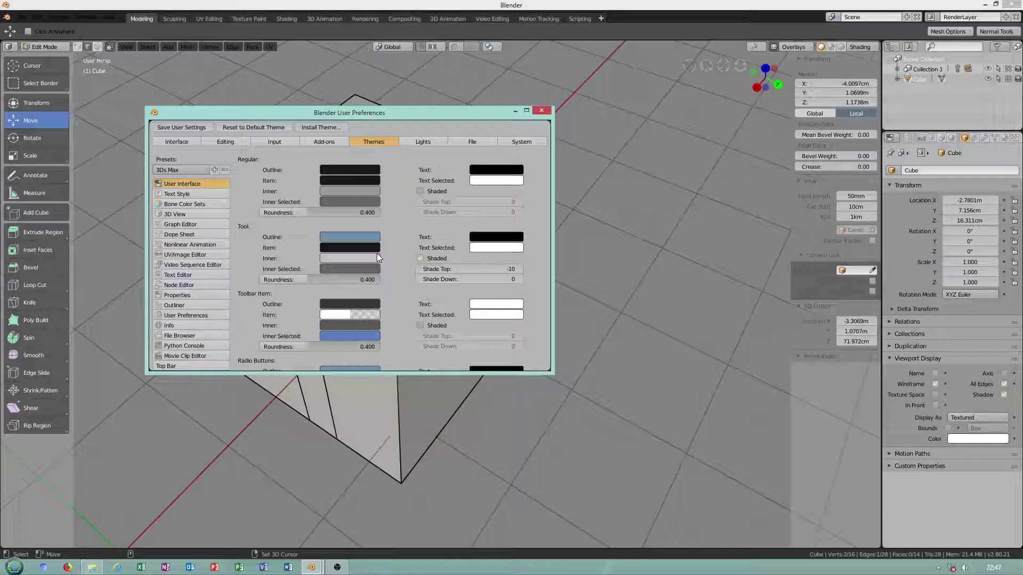
left_click(340, 248)
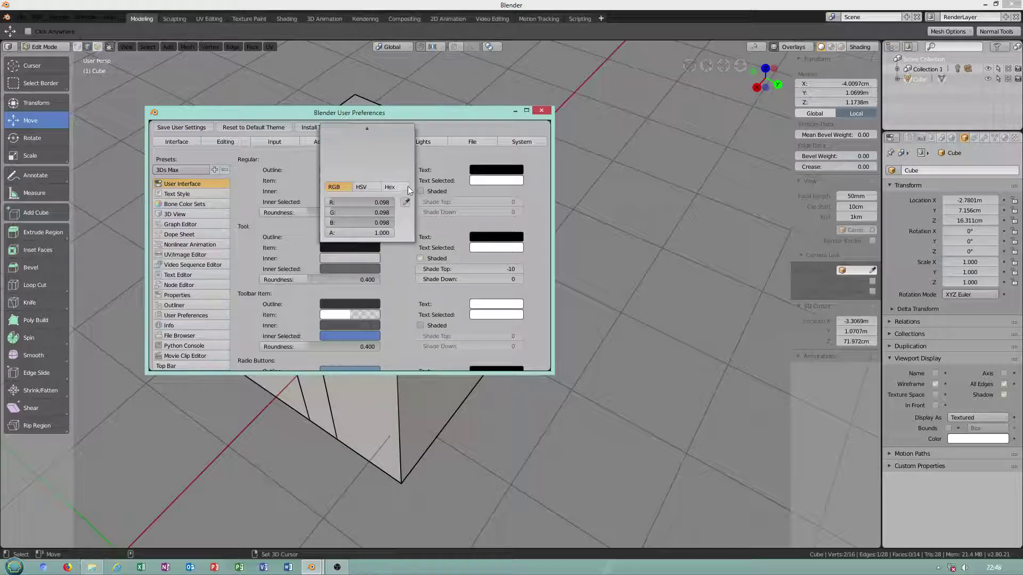
left_click(364, 128)
left_click(406, 159)
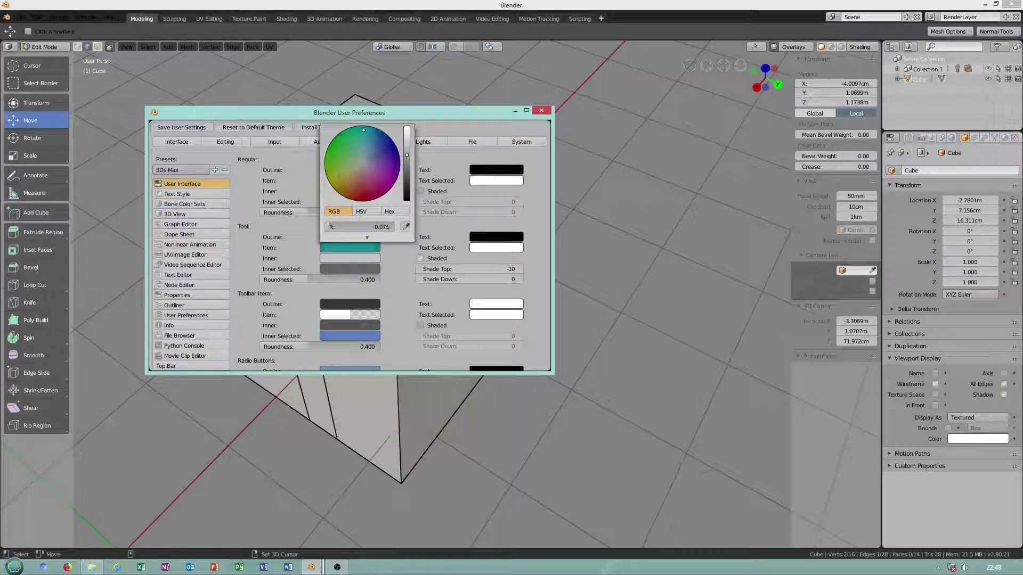
Look through the color settings of all user interface elements in the theme, from Regular to Tab.
scroll(263, 274, "down", 2)
scroll(271, 279, "down", 1)
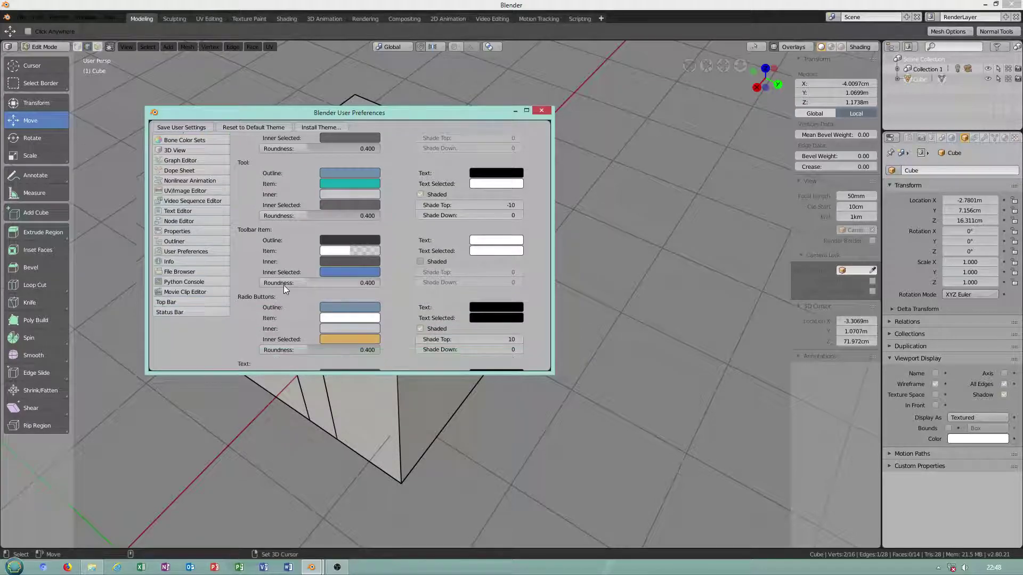
scroll(283, 286, "down", 5)
scroll(373, 294, "down", 6)
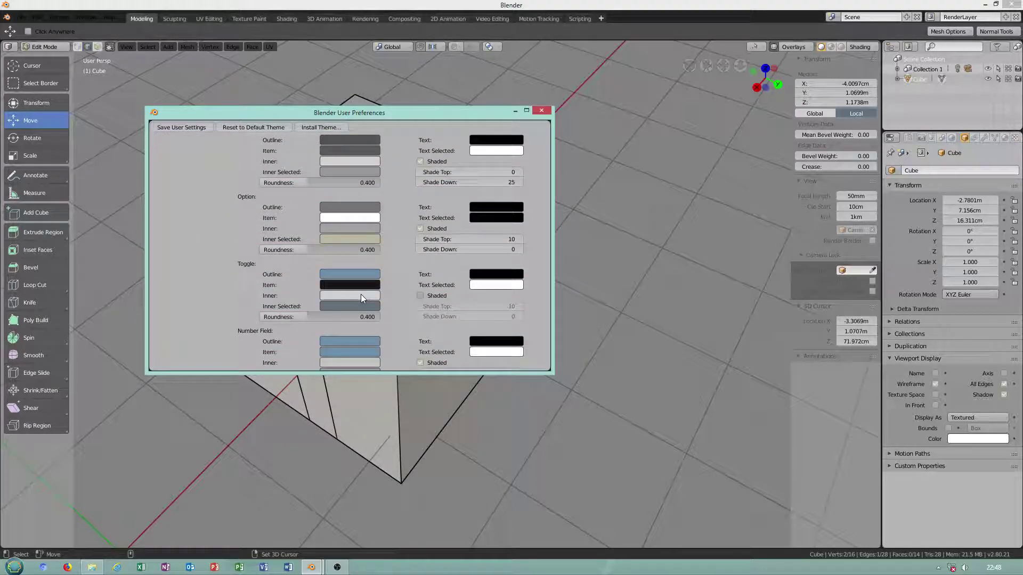
scroll(327, 263, "down", 2)
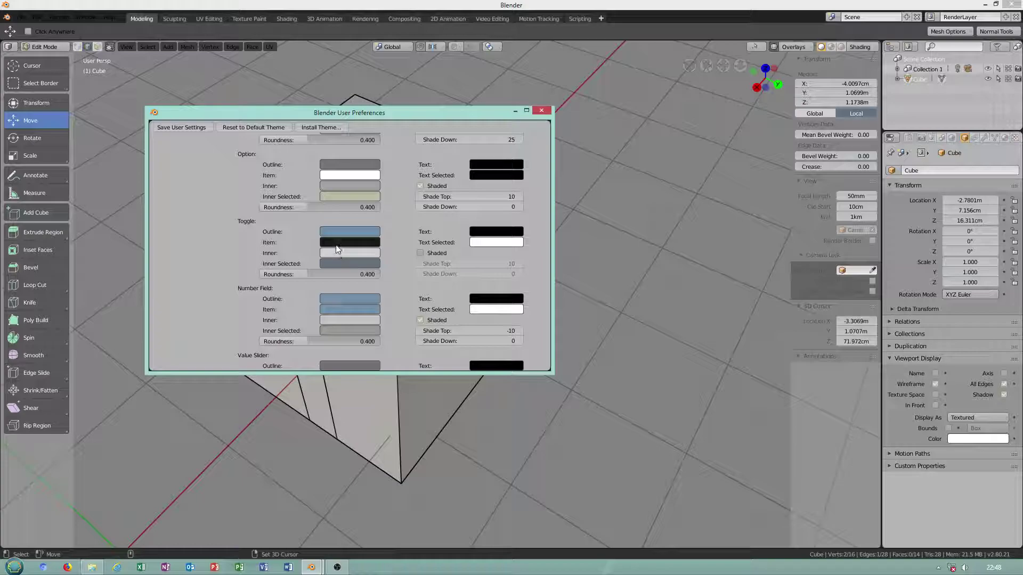
scroll(336, 247, "down", 10)
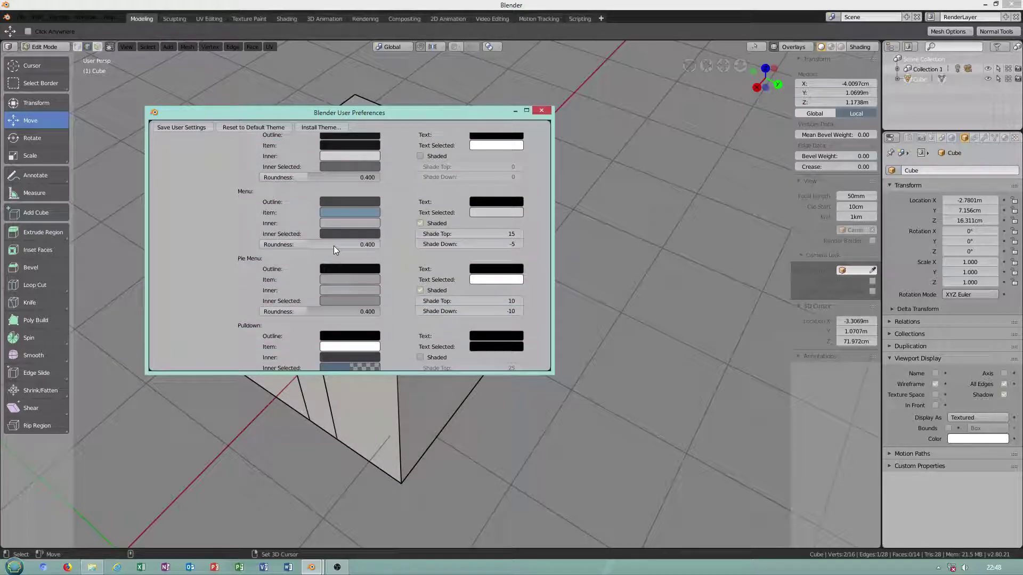
scroll(319, 237, "down", 12)
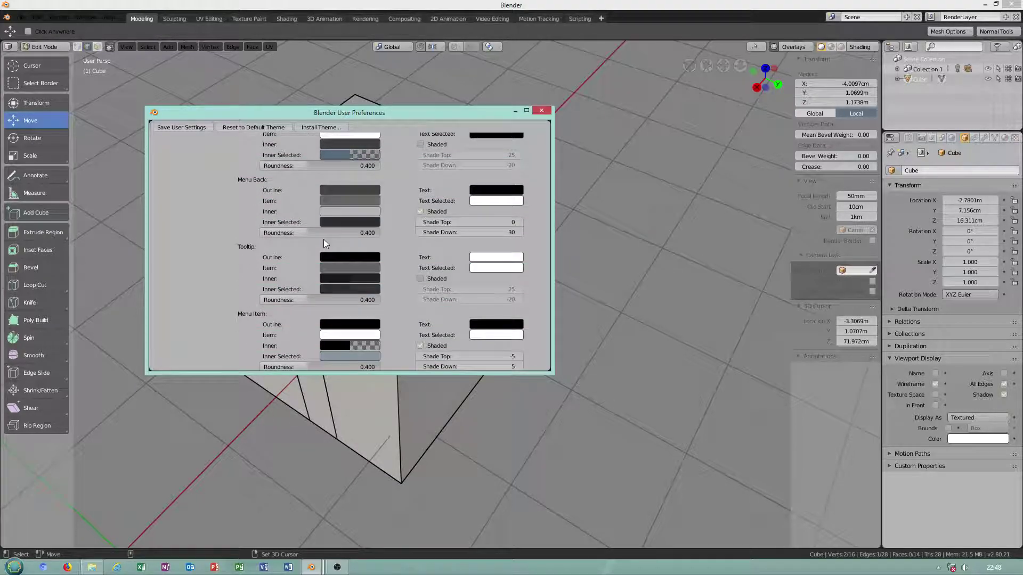
scroll(324, 242, "down", 6)
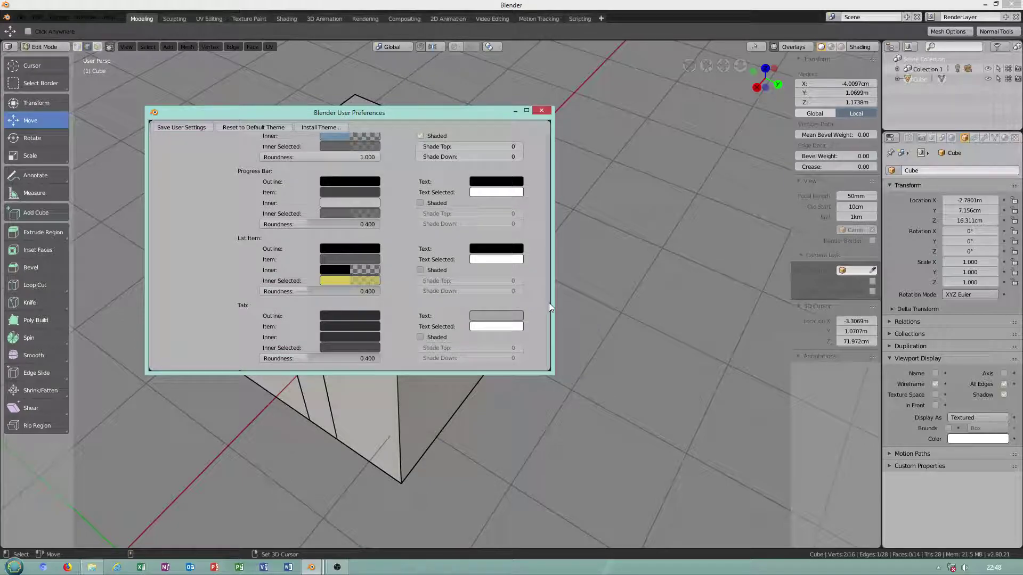
left_click_drag(548, 302, 535, 115)
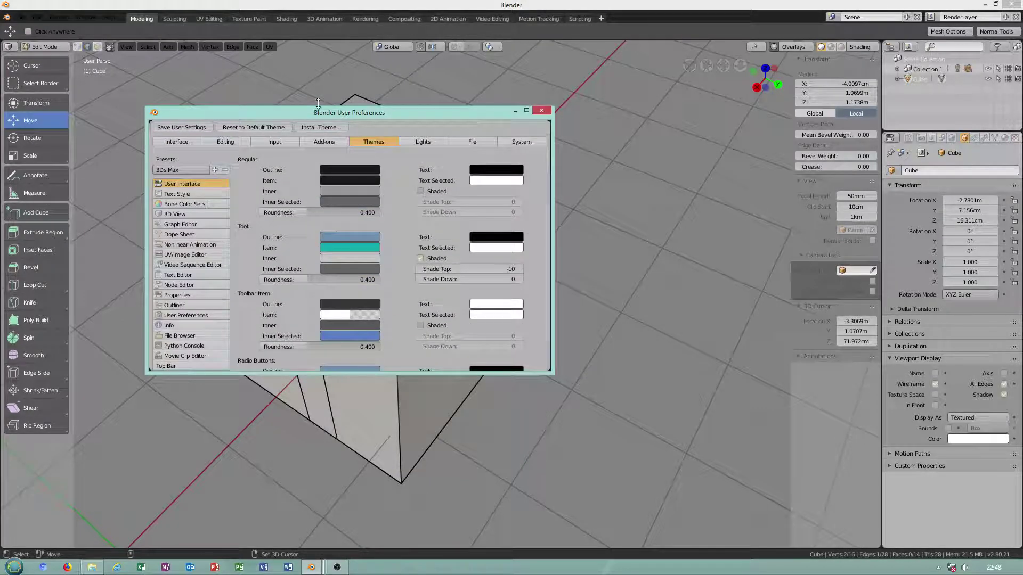
Try the Default++, Hexagon and Modo theme presets one after another.
left_click(184, 171)
left_click(182, 264)
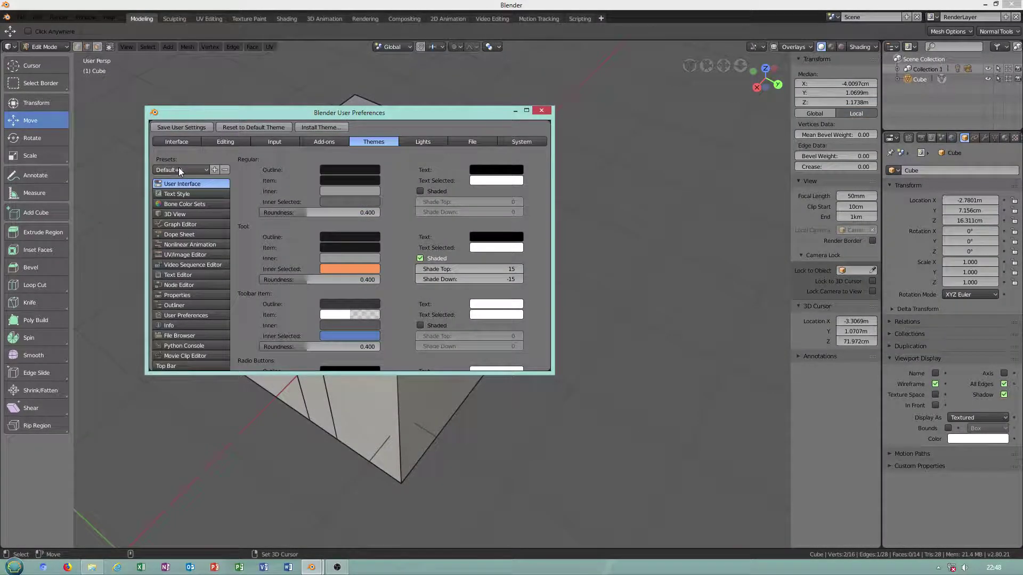
left_click(178, 169)
left_click(187, 314)
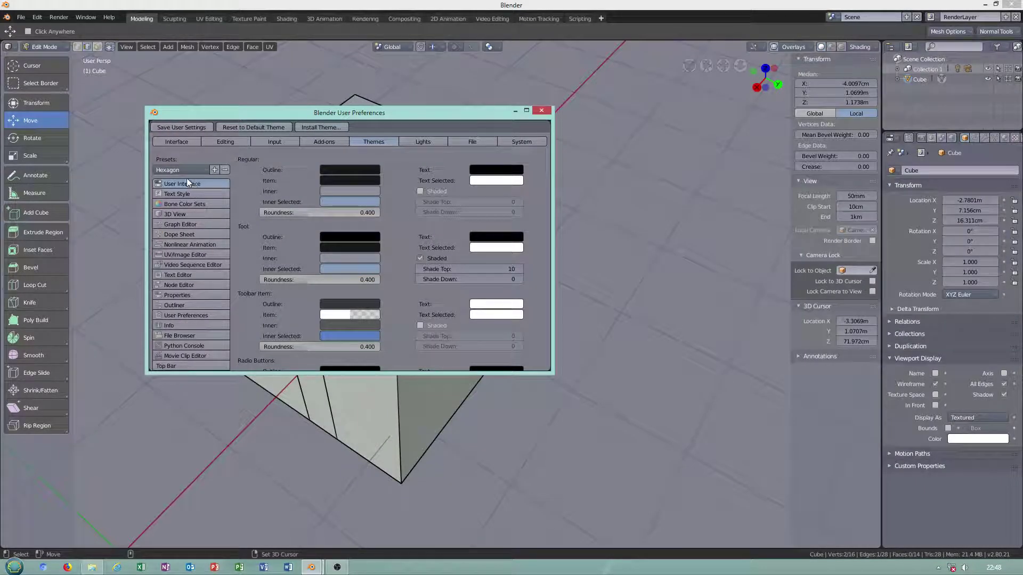
left_click(185, 171)
left_click(187, 336)
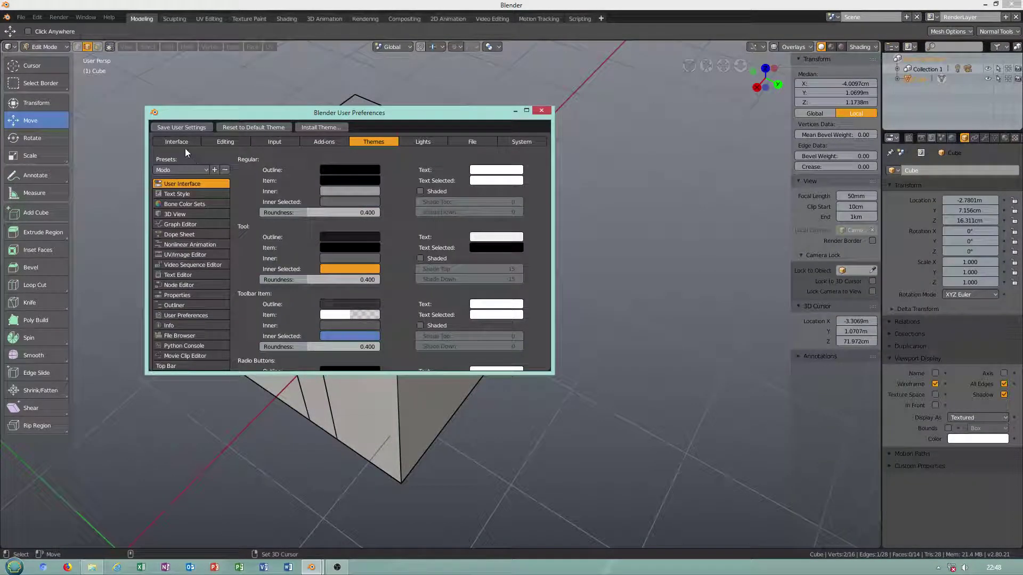
Apply the Softblend theme preset and close the user preferences.
left_click(174, 170)
scroll(188, 340, "down", 4)
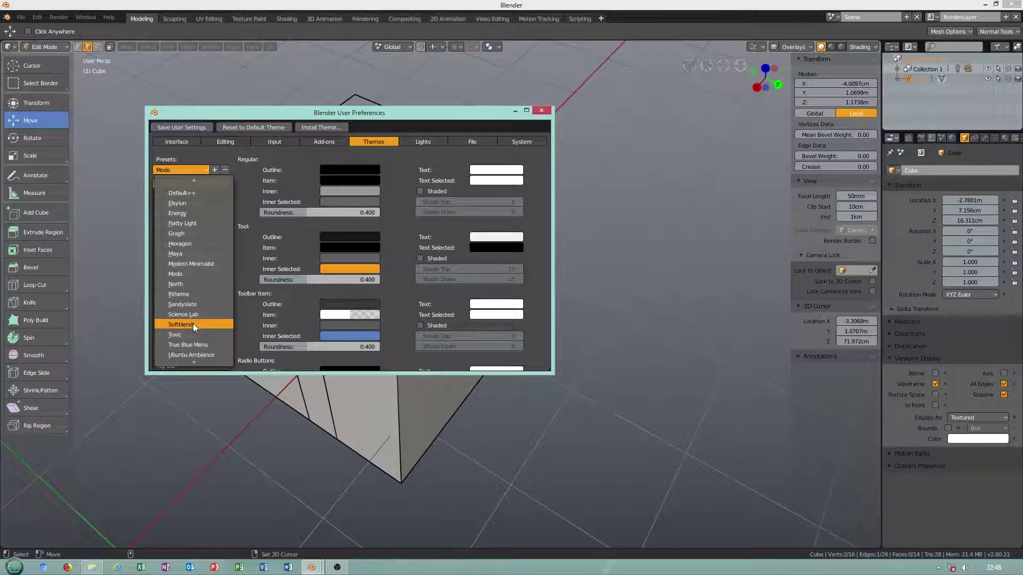
left_click(193, 324)
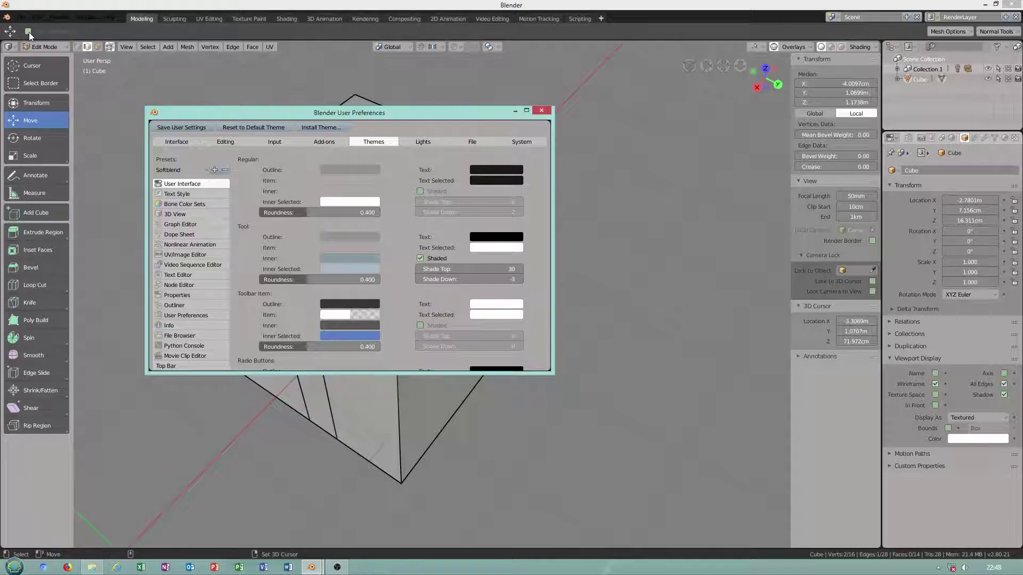
left_click(541, 110)
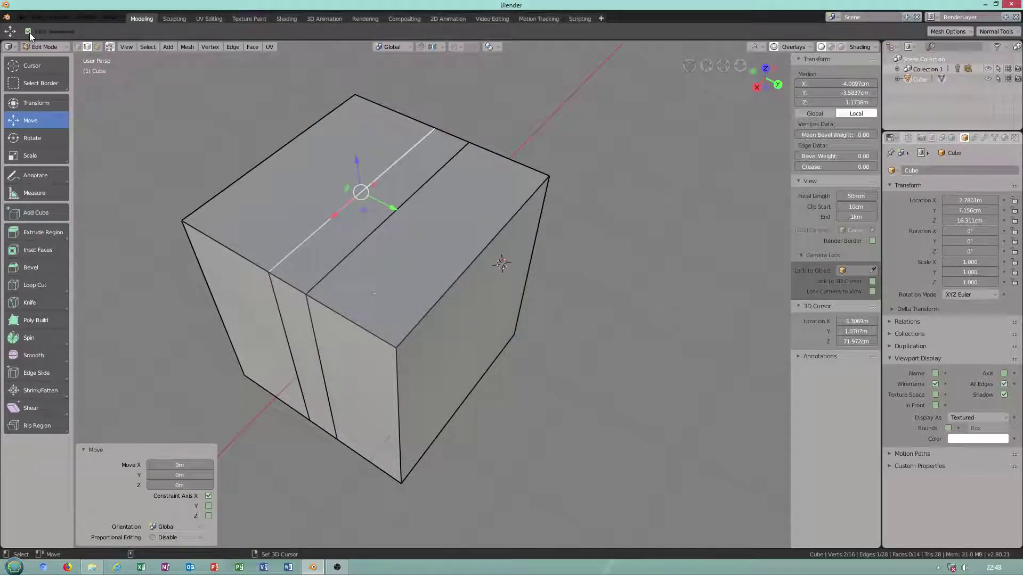
Select edges on the cube's top and clear the selection with Select Less.
left_click(362, 247)
left_click(331, 228)
key("ctrl+KP_Subtract")
left_click(329, 222)
key("ctrl+KP_Subtract")
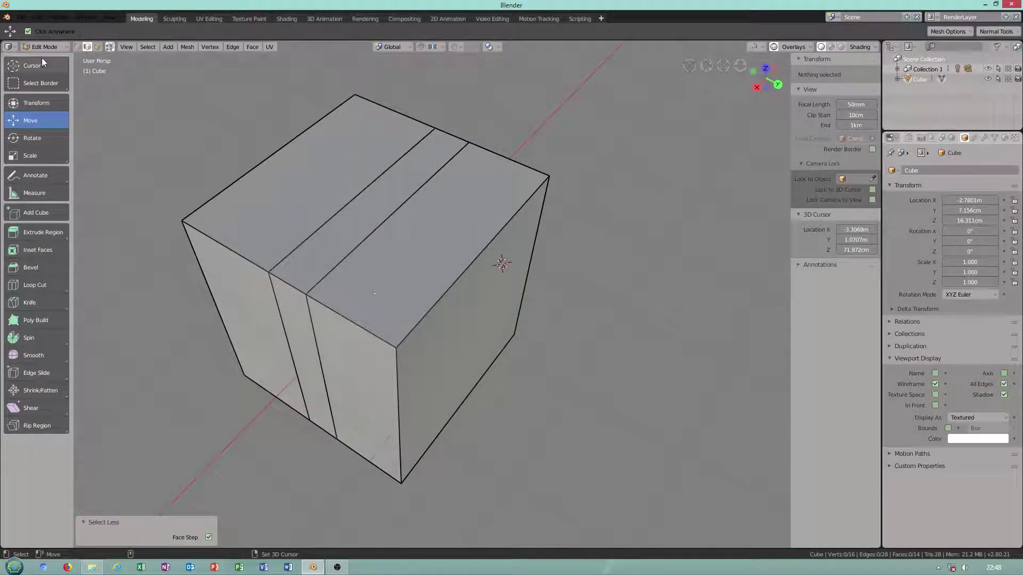
Select the two parallel inner edges on the cube's top.
left_click(379, 194)
left_click(338, 255)
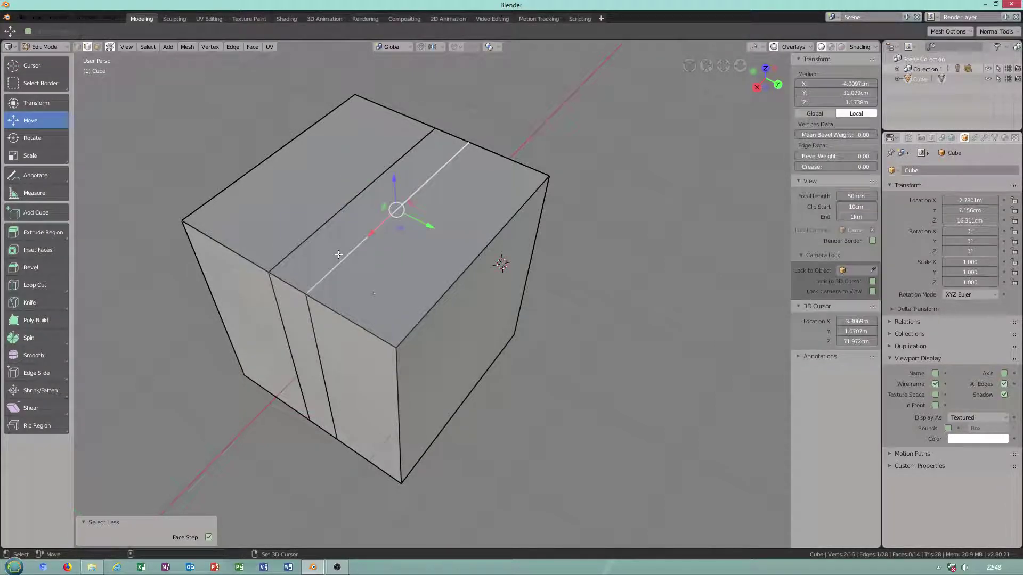
left_click(334, 241, "shift")
middle_click_drag(337, 258, 405, 277)
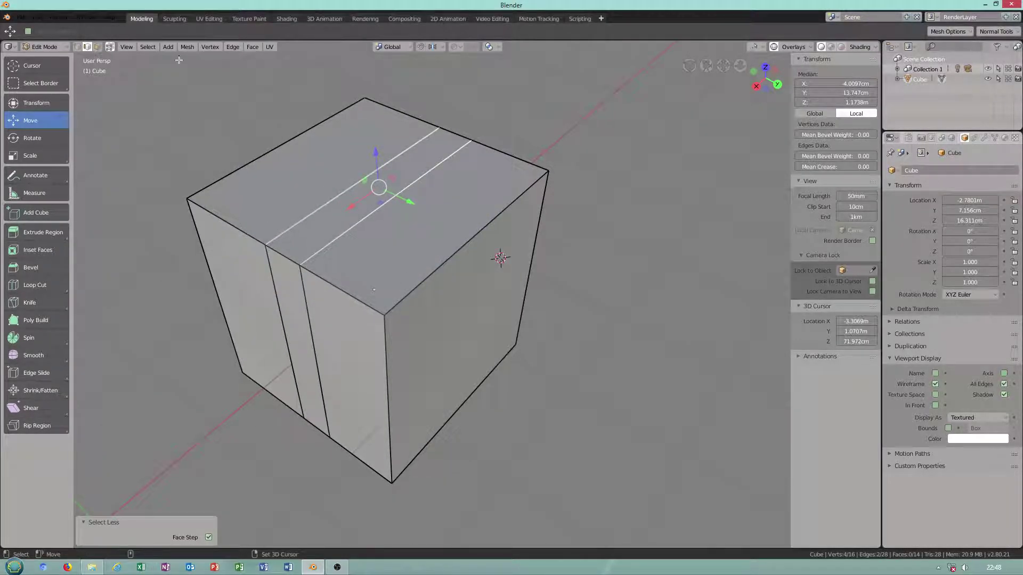
Reopen the user preferences at the Input settings and minimize the keyboard layout folder window.
left_click(36, 17)
left_click(75, 136)
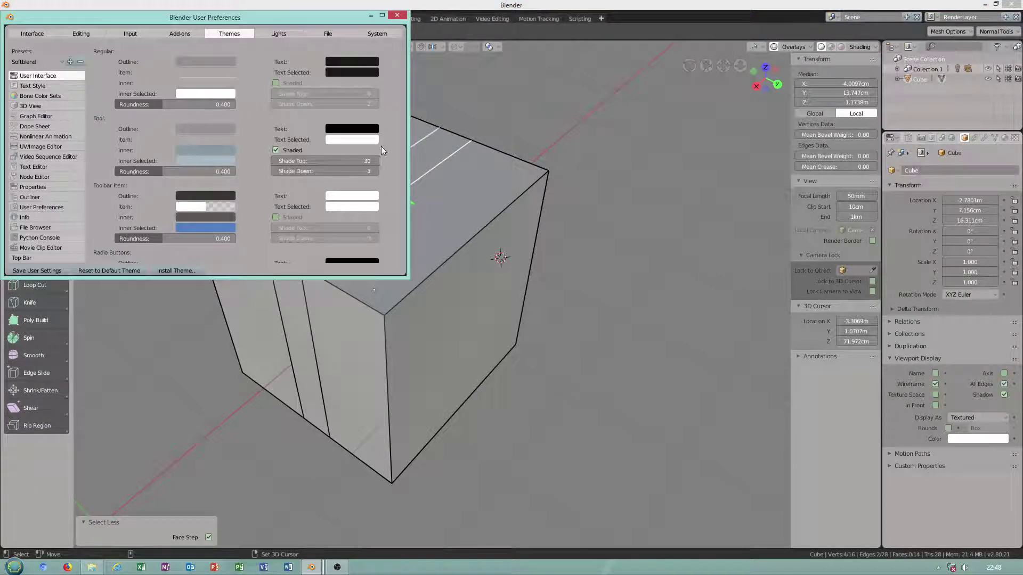
left_click_drag(282, 19, 385, 34)
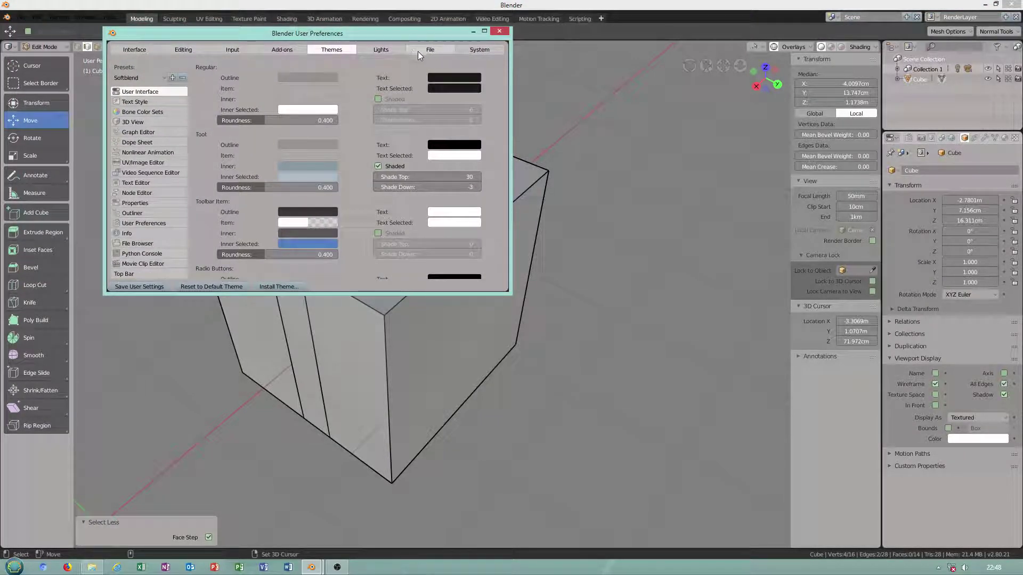
left_click(226, 49)
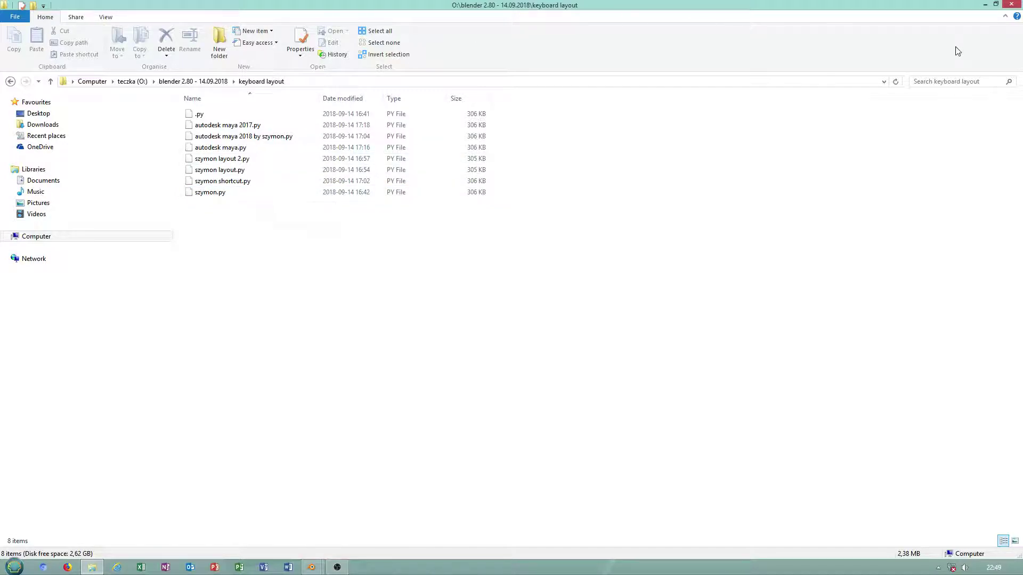
left_click(984, 4)
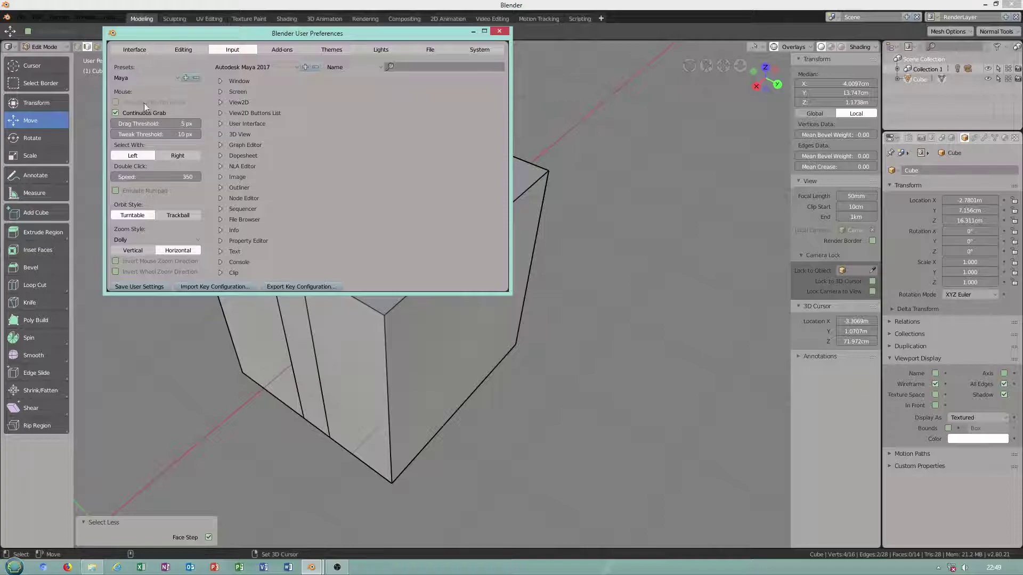
Choose the Maya input preset with the Autodesk Maya 2017 key configuration and close the user preferences.
left_click(146, 78)
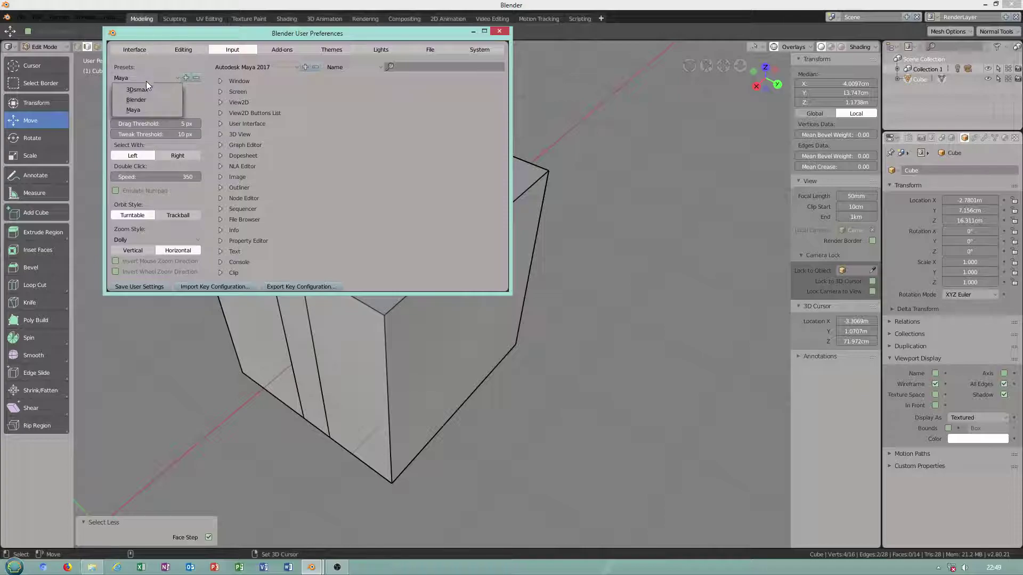
left_click(136, 111)
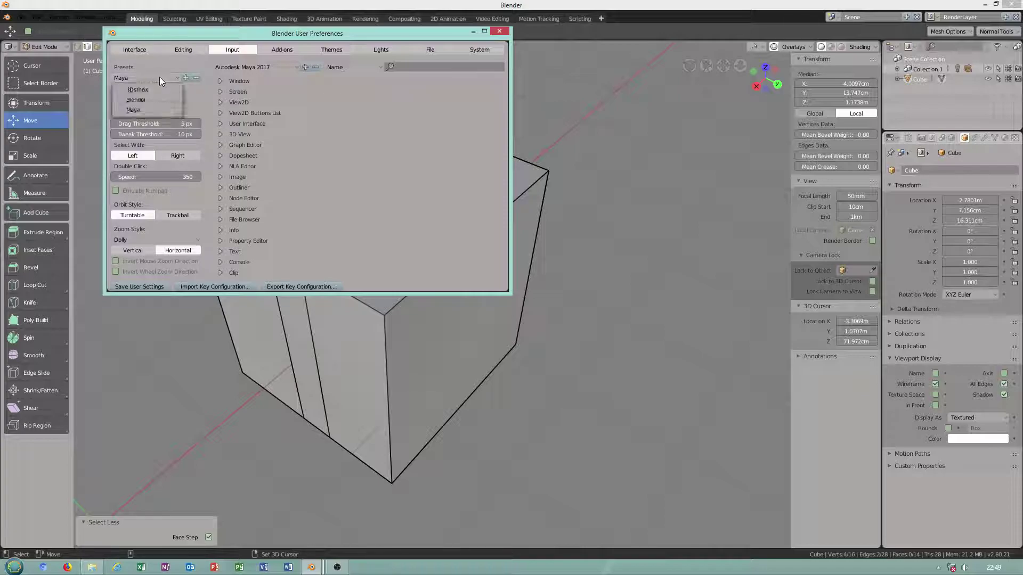
left_click(272, 66)
left_click(272, 65)
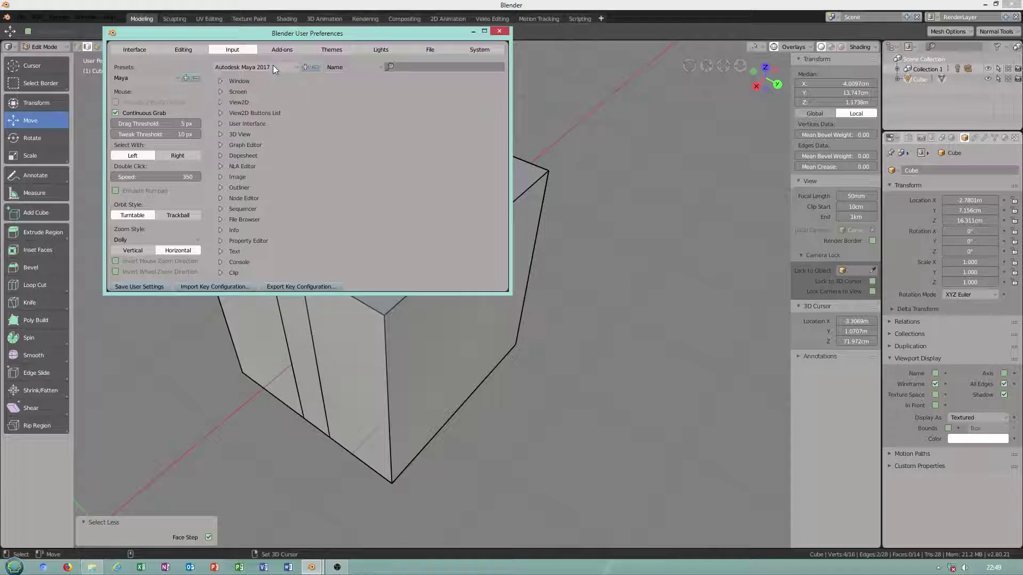
left_click(499, 32)
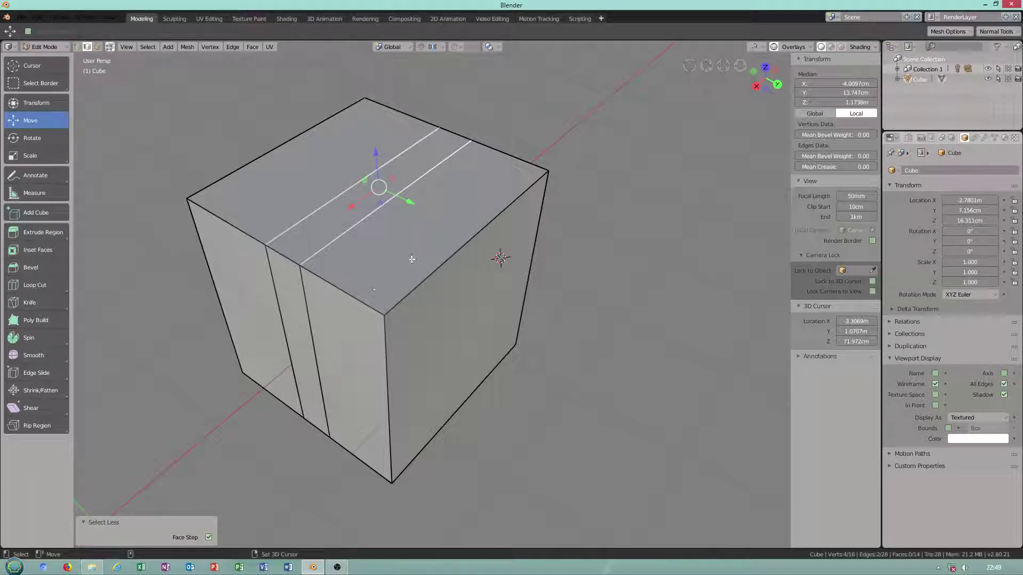
middle_click_drag(456, 280, 572, 290)
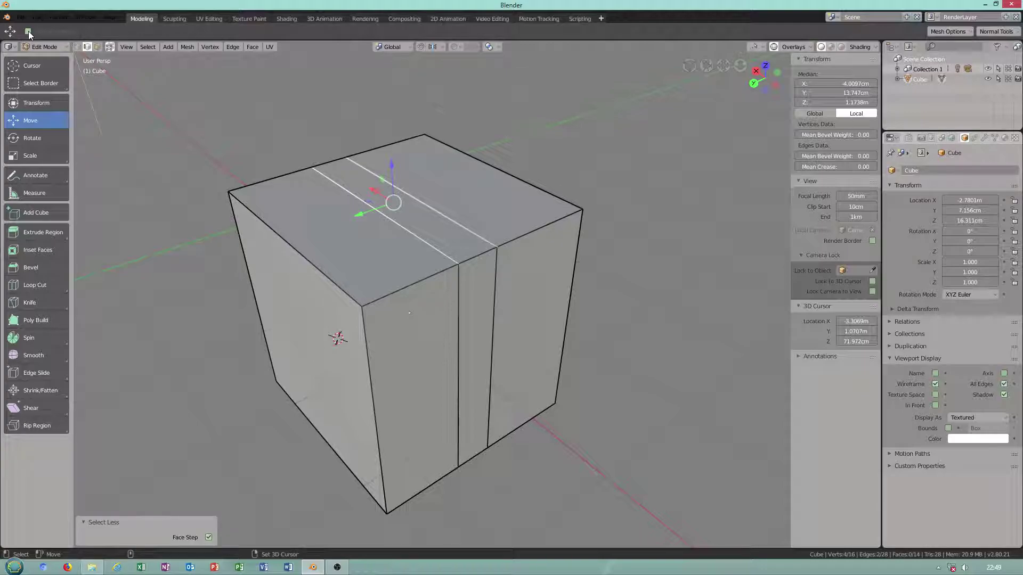
middle_click_drag(442, 293, 388, 283, "shift")
middle_click_drag(276, 256, 266, 159)
middle_click_drag(276, 218, 304, 226)
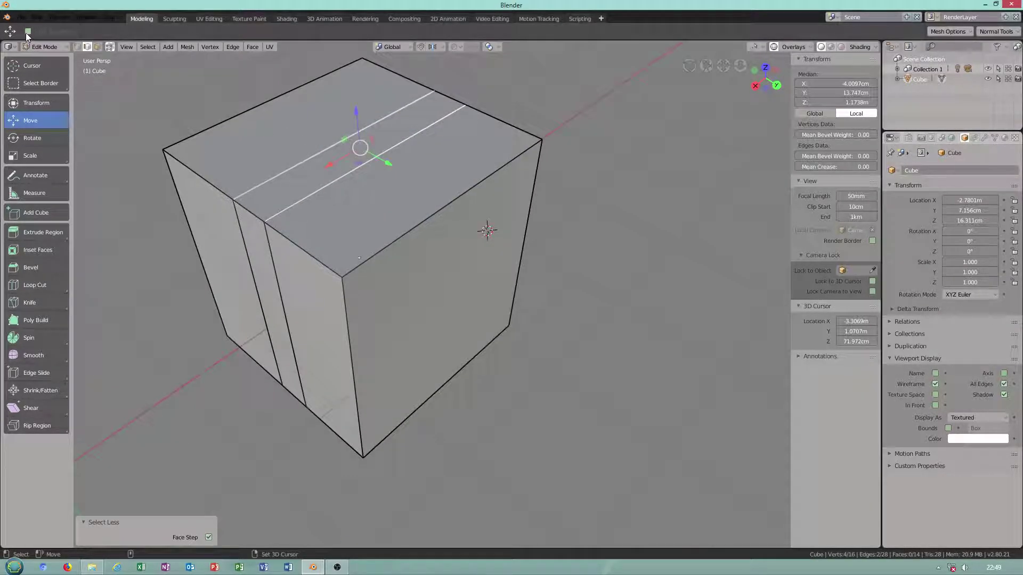
left_click(336, 567)
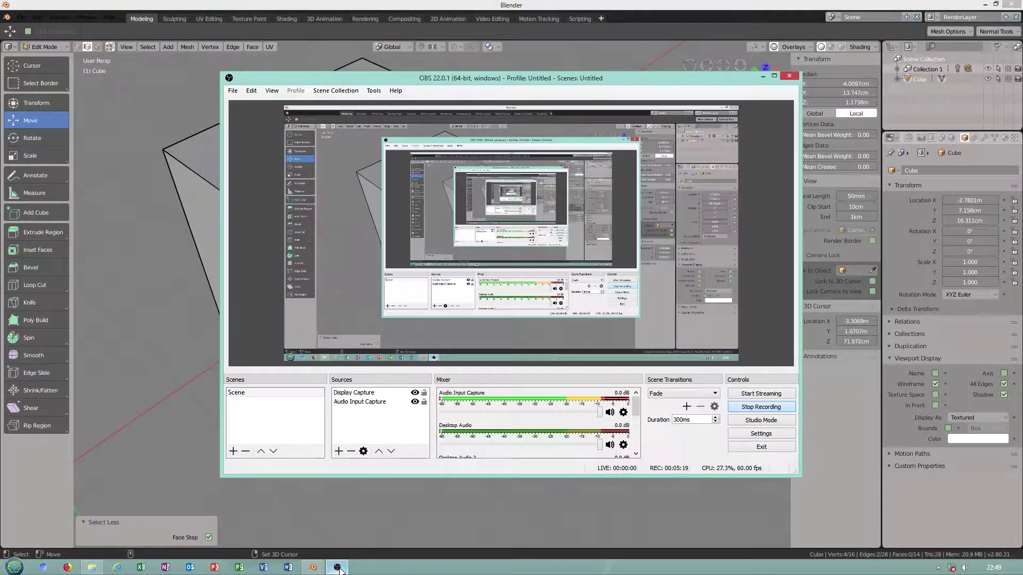
left_click(134, 190)
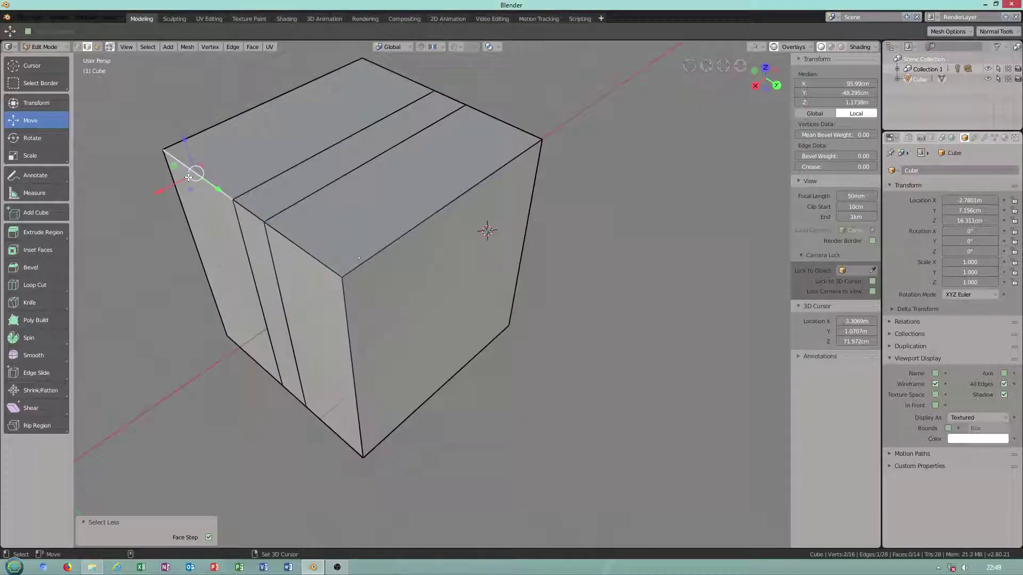
Add two vertical loop cuts crossing the cube's existing pair, slid by factors of about -0.210 and -0.306.
left_click(425, 218)
key("ctrl+r")
left_click(421, 220)
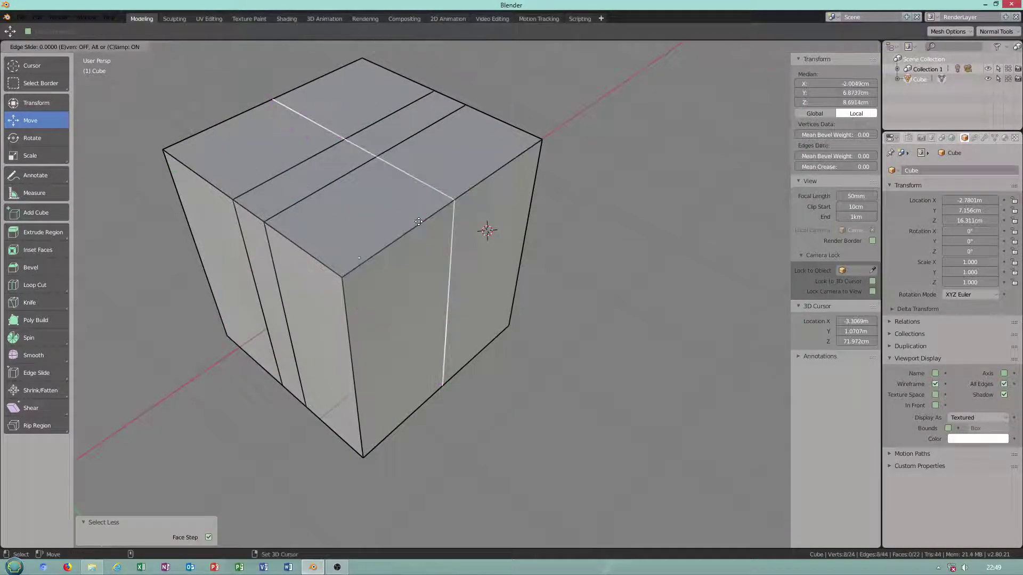
left_click(386, 241)
key("ctrl+r")
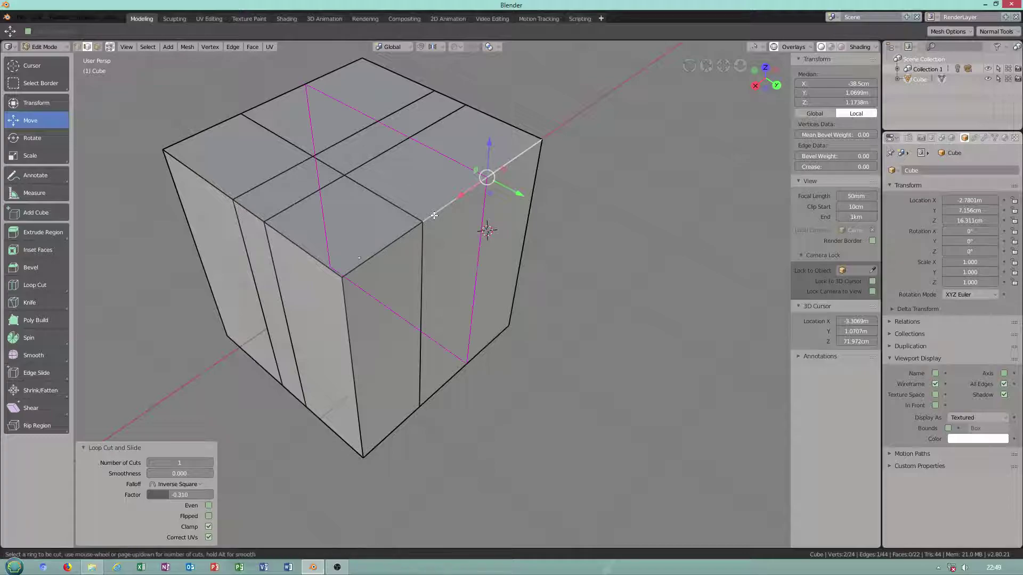
left_click(434, 217)
left_click(411, 223)
Add two horizontal loop cuts around the cube's sides, slid by factors of about -0.593 and -0.402.
key("ctrl+r")
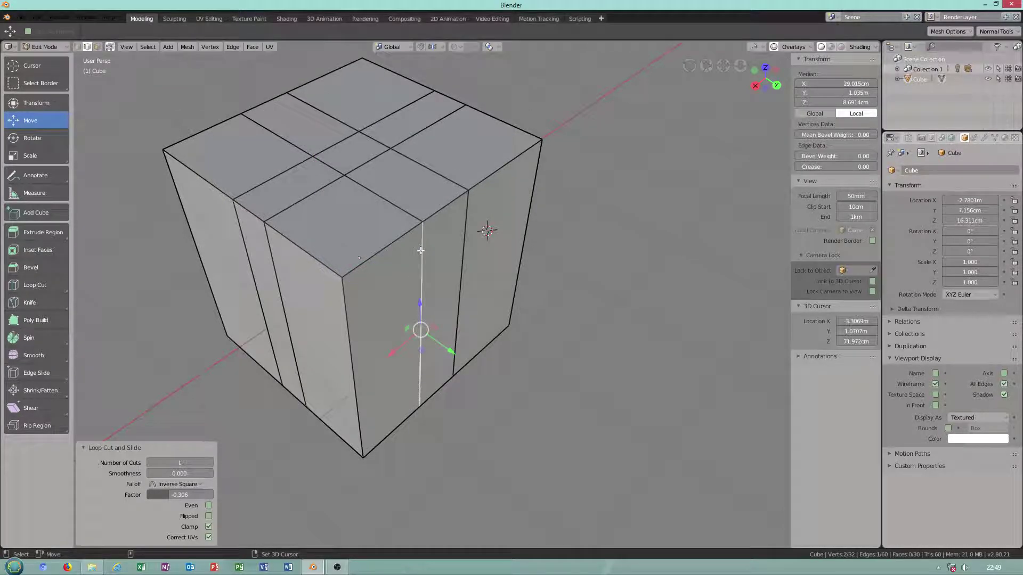
left_click(418, 326)
left_click(420, 226)
left_click(420, 323)
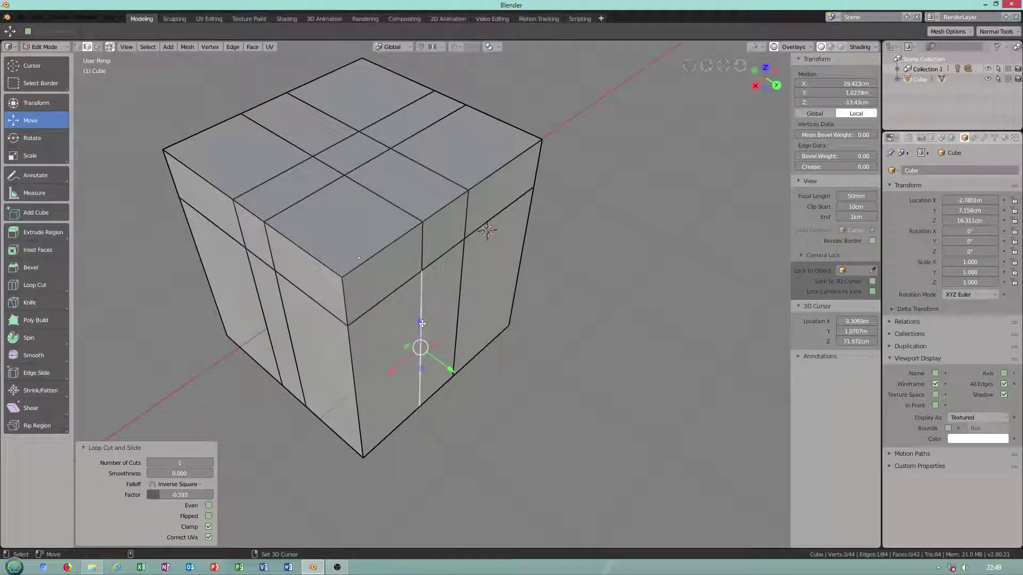
key("ctrl+r")
left_click(422, 323)
left_click(424, 296)
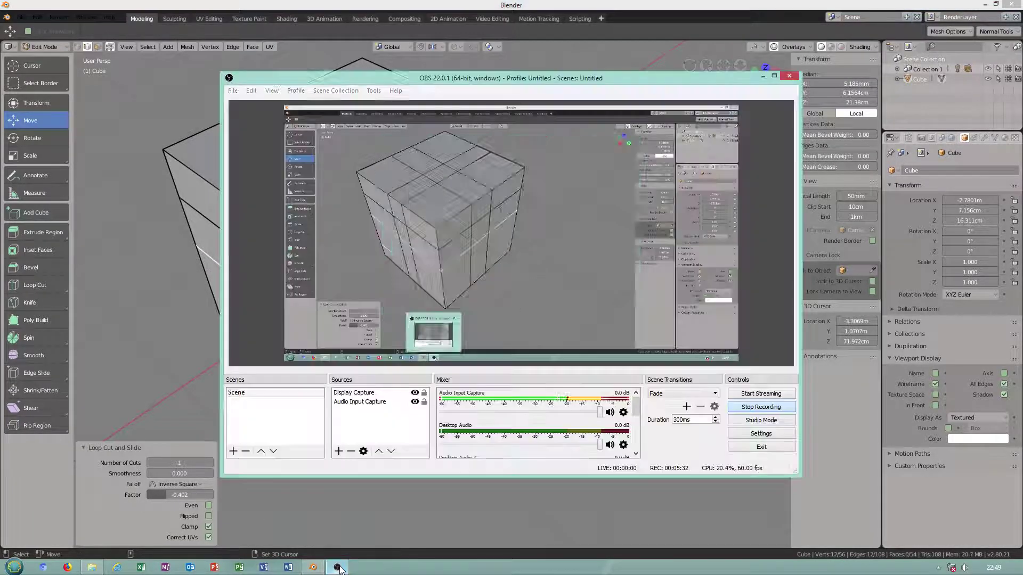
left_click(337, 567)
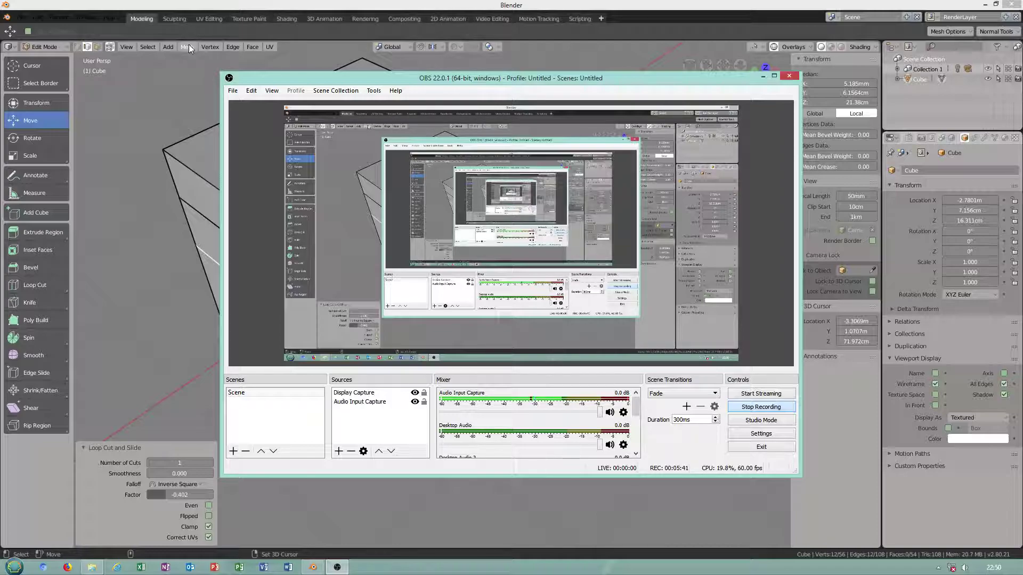
left_click(208, 126)
Switch to face selection and delete the small face where the middle loop cuts cross on the cube's front side.
left_click(276, 292)
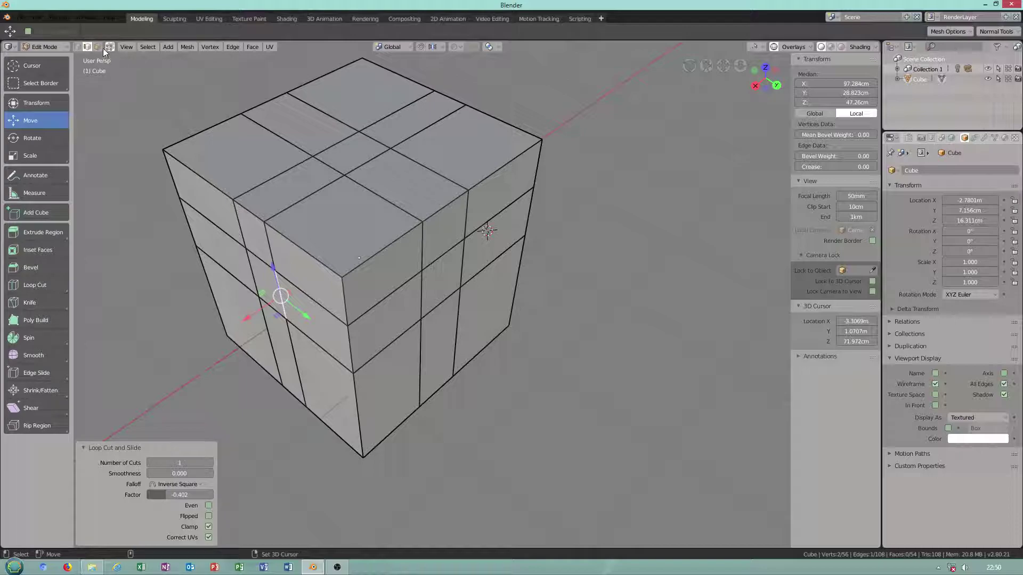
left_click(98, 47)
left_click(255, 274)
key("x")
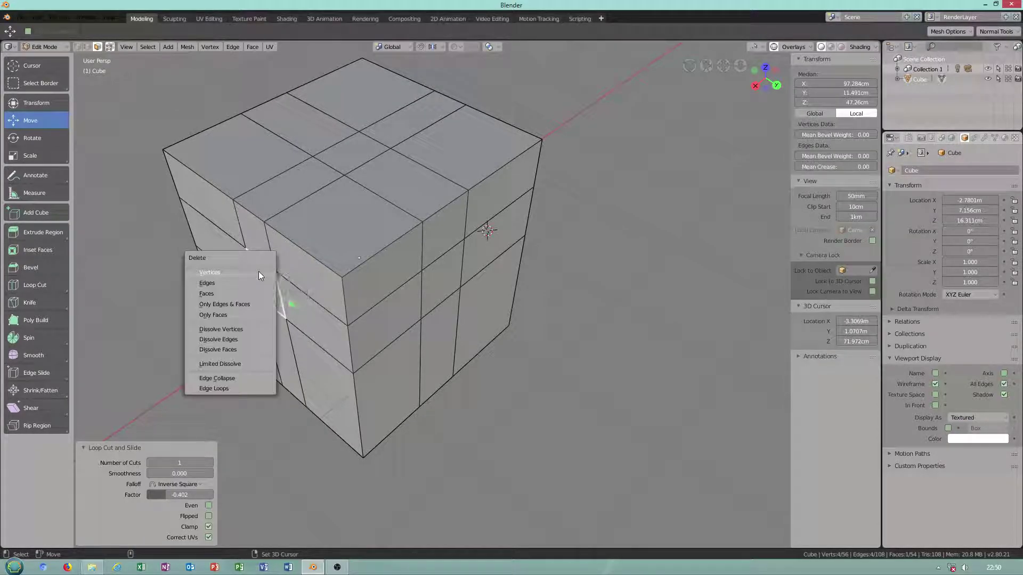
left_click(218, 295)
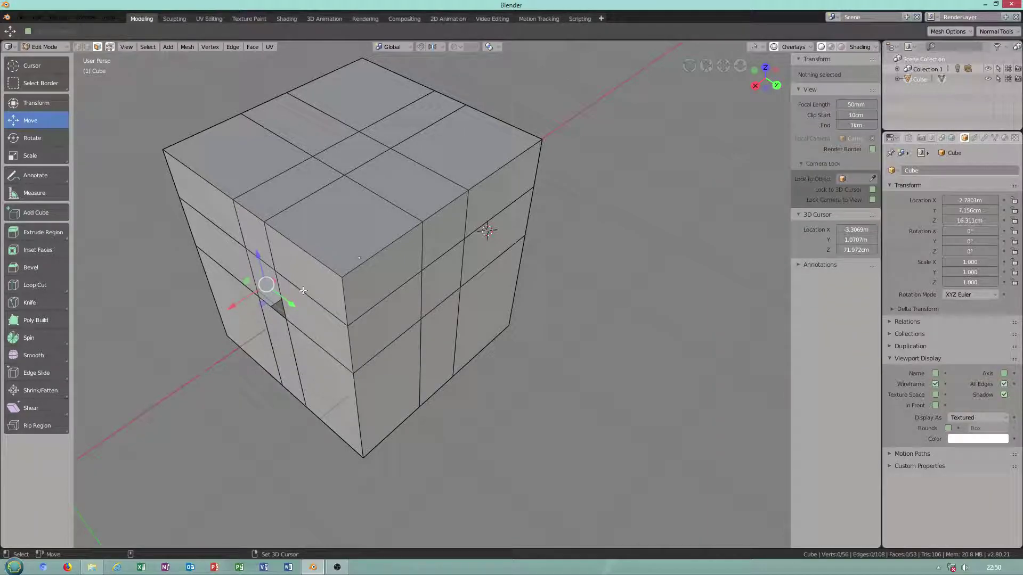
Switch to edge selection, select the four edges around the hole in the cube and close it with Fill Holes.
middle_click_drag(303, 290, 286, 244)
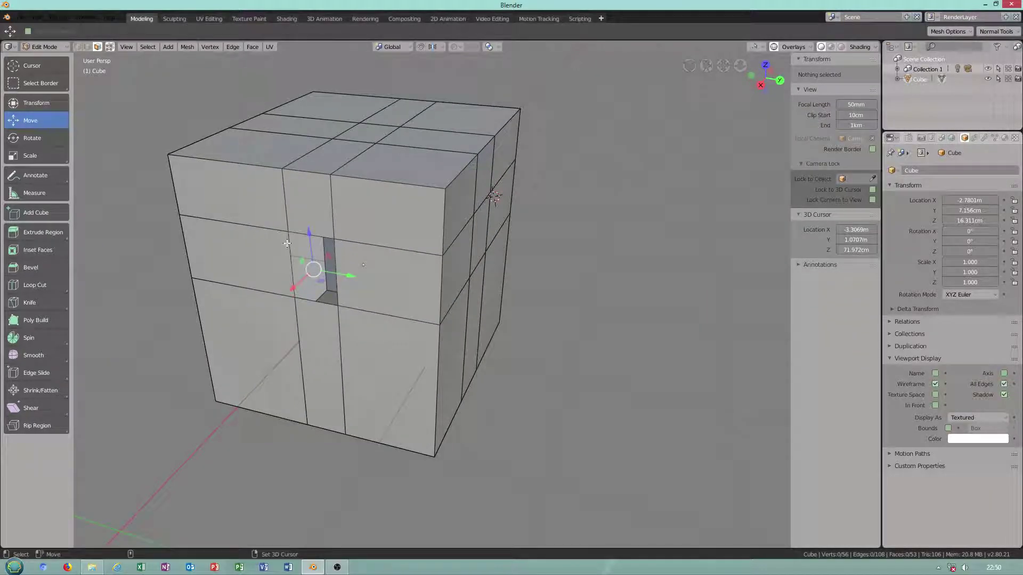
left_click(87, 47)
left_click(311, 235)
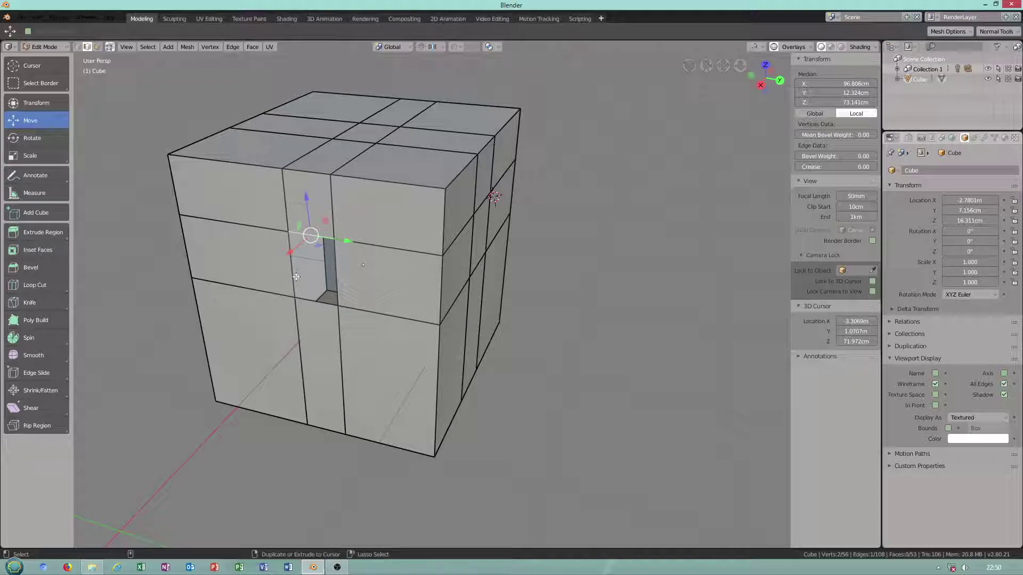
left_click(294, 288)
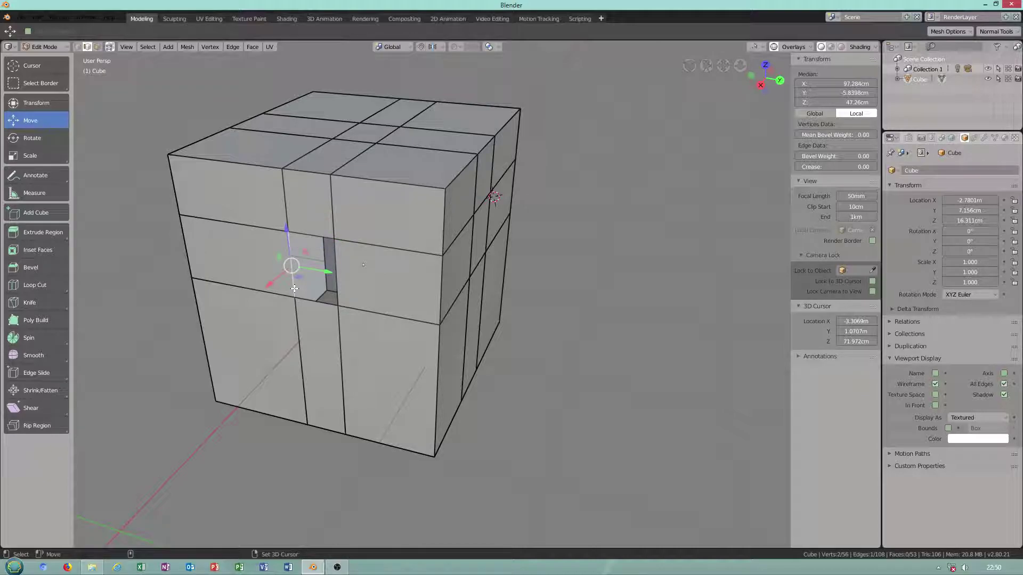
left_click(332, 231, "shift")
left_click(336, 268)
left_click(311, 235)
left_click(292, 263, "shift")
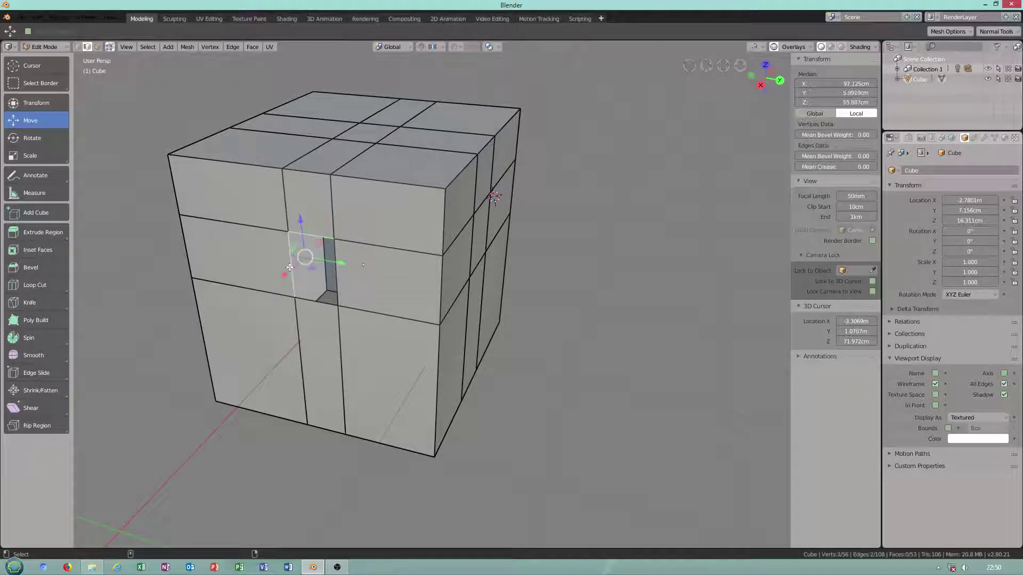
left_click(317, 300, "shift")
left_click(335, 269, "shift")
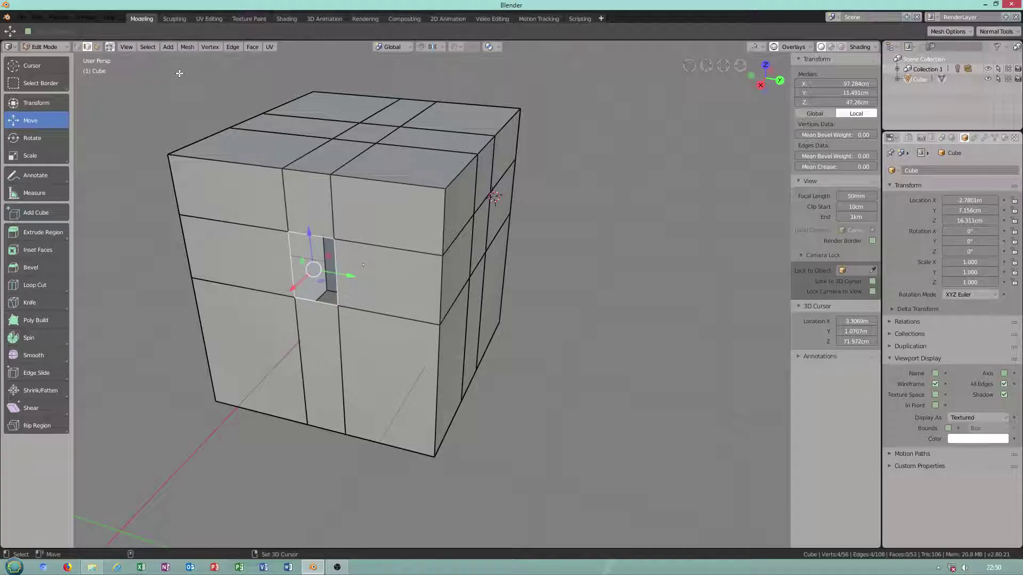
left_click(187, 47)
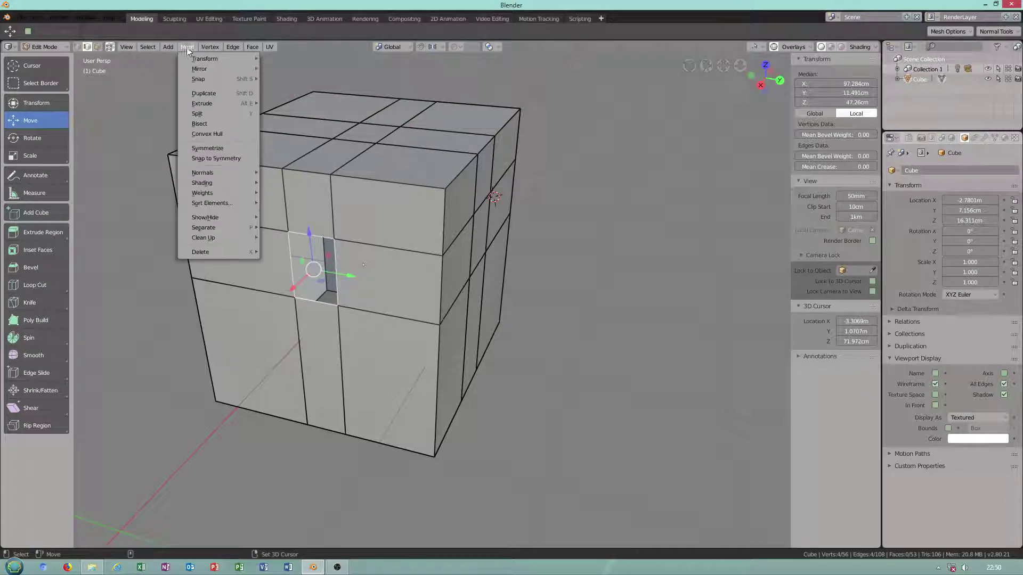
mouse_move(225, 239)
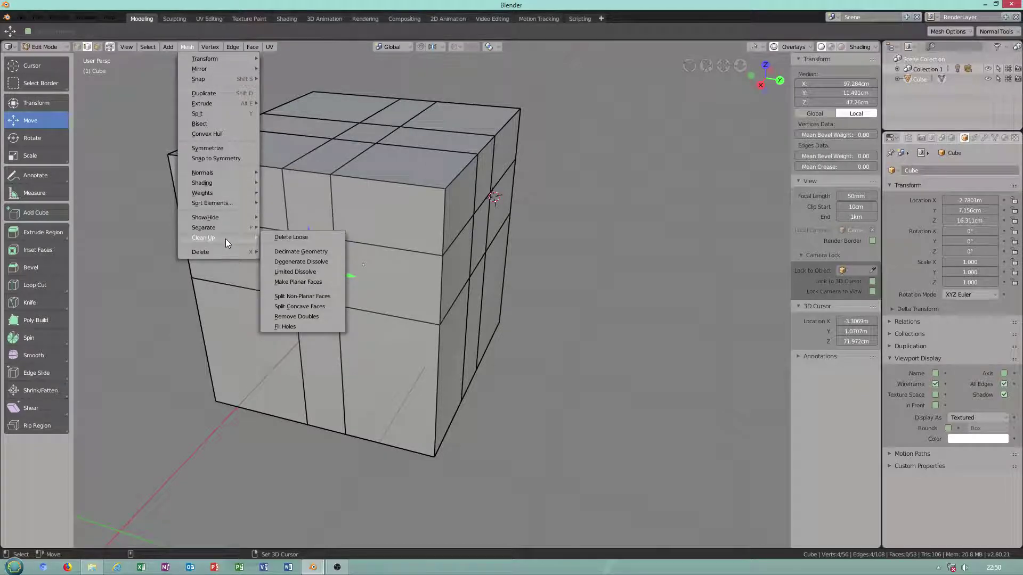
left_click(297, 323)
Select the four edges around the refilled face one after another.
left_click(283, 253)
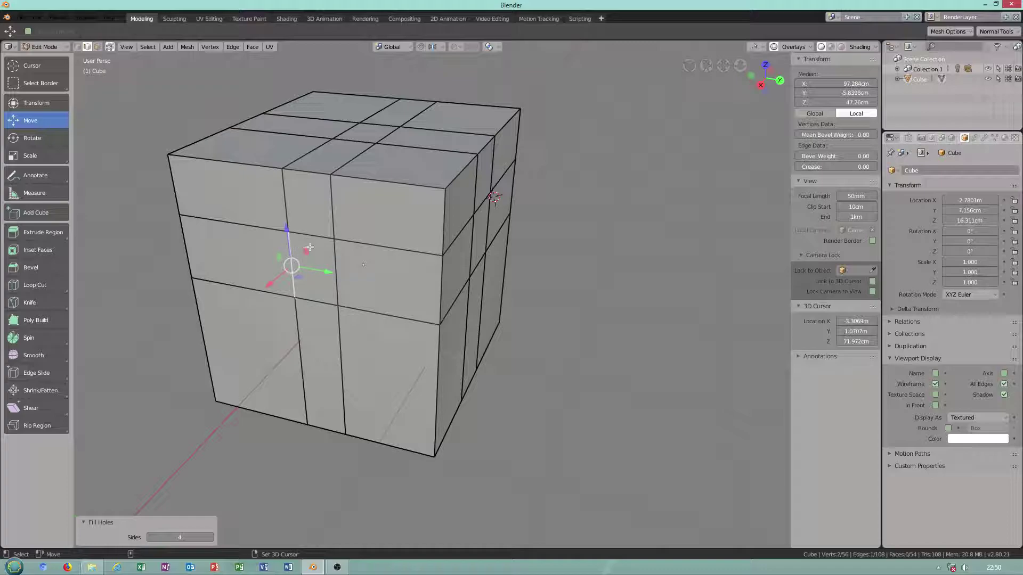
left_click(314, 238)
left_click(339, 266)
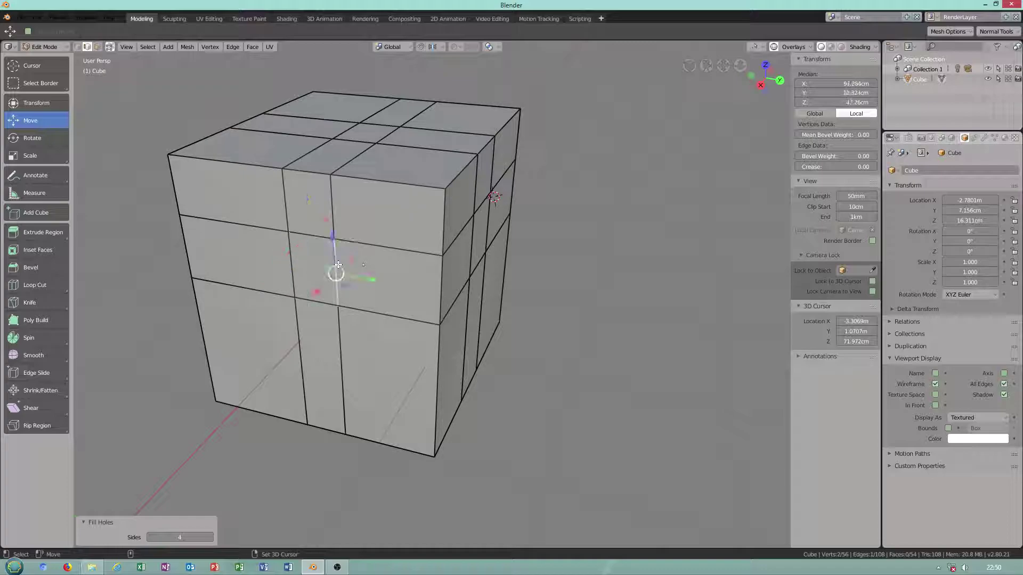
left_click(299, 298, "shift")
left_click(288, 260, "shift")
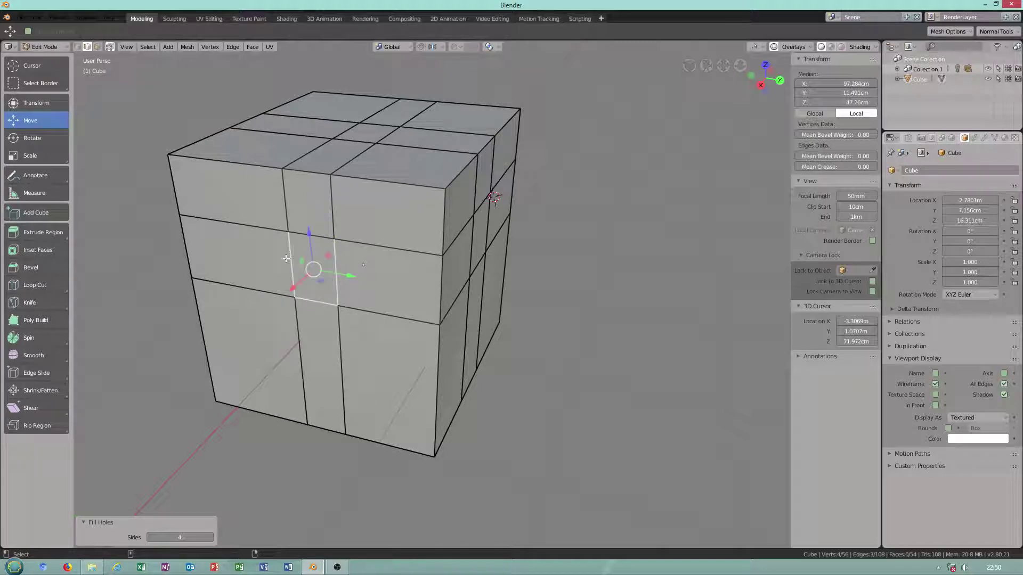
left_click(299, 233, "shift")
middle_click_drag(280, 229, 303, 333)
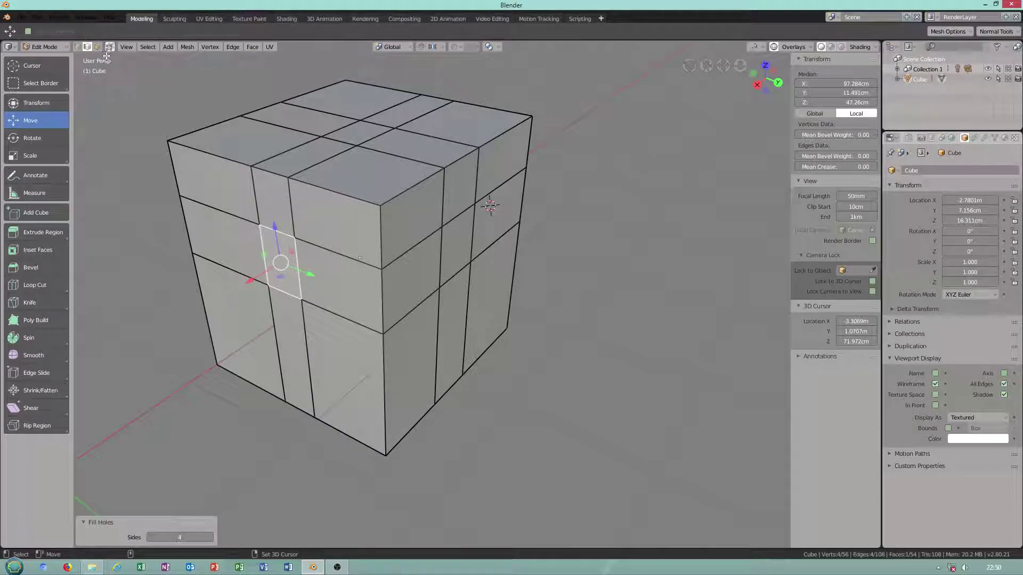
Return the cube to Object Mode, enable its viewport display shadow, and toggle the overlays off and back on.
left_click(30, 47)
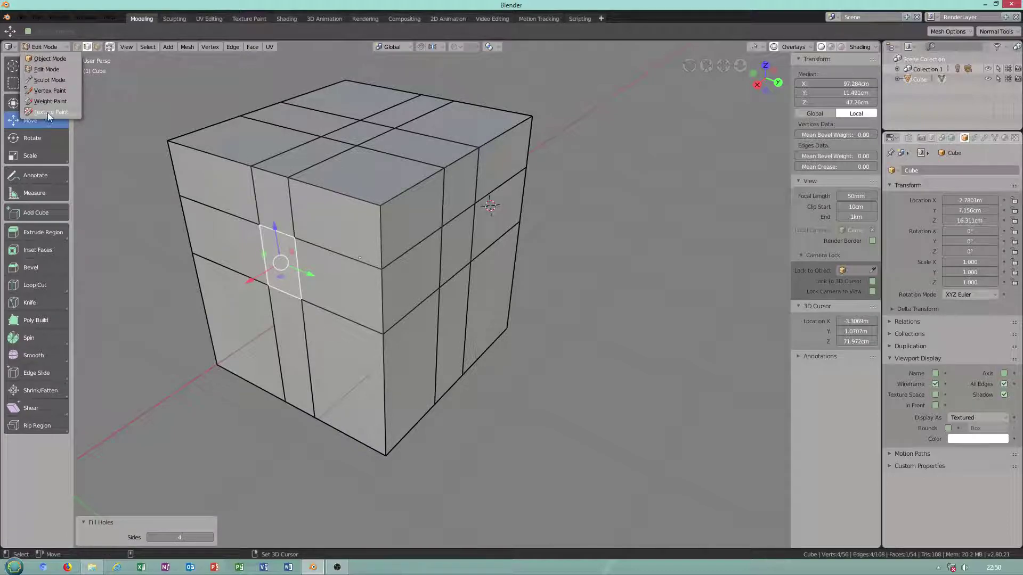
left_click(50, 60)
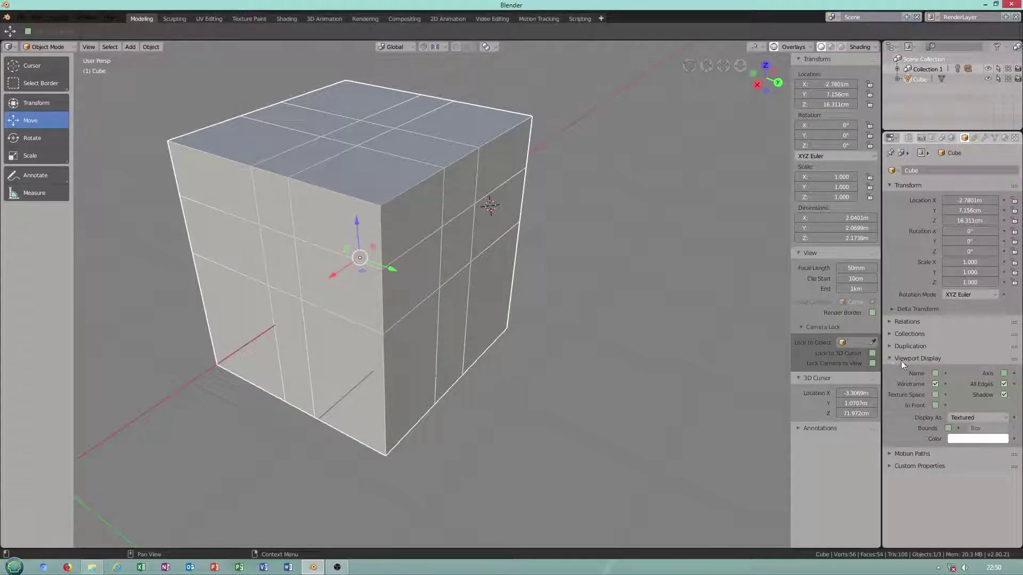
left_click(1004, 394)
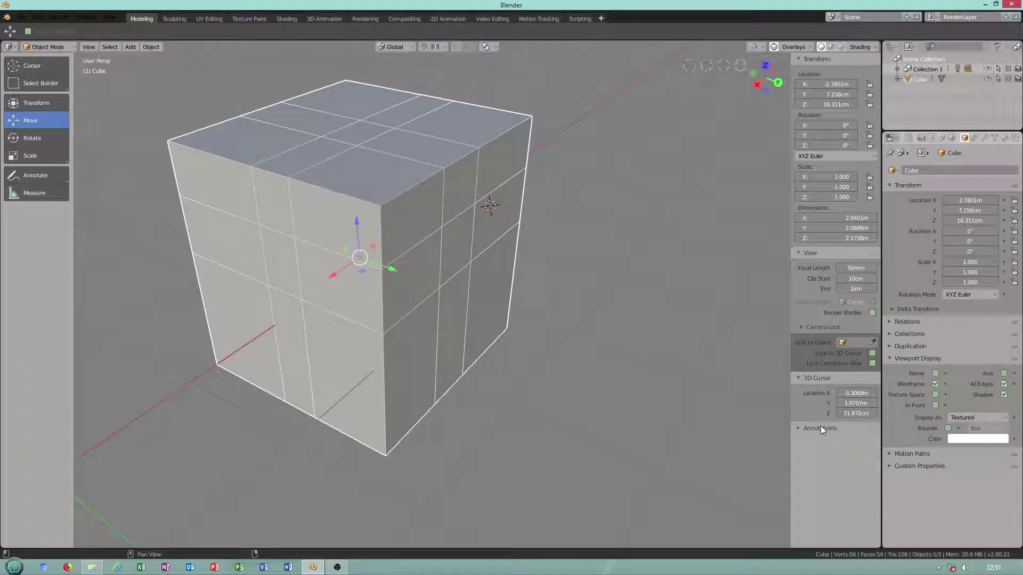
left_click(777, 46)
left_click(776, 46)
Enable the geometry wireframe in the viewport overlays and try adjusting its amount.
left_click(791, 47)
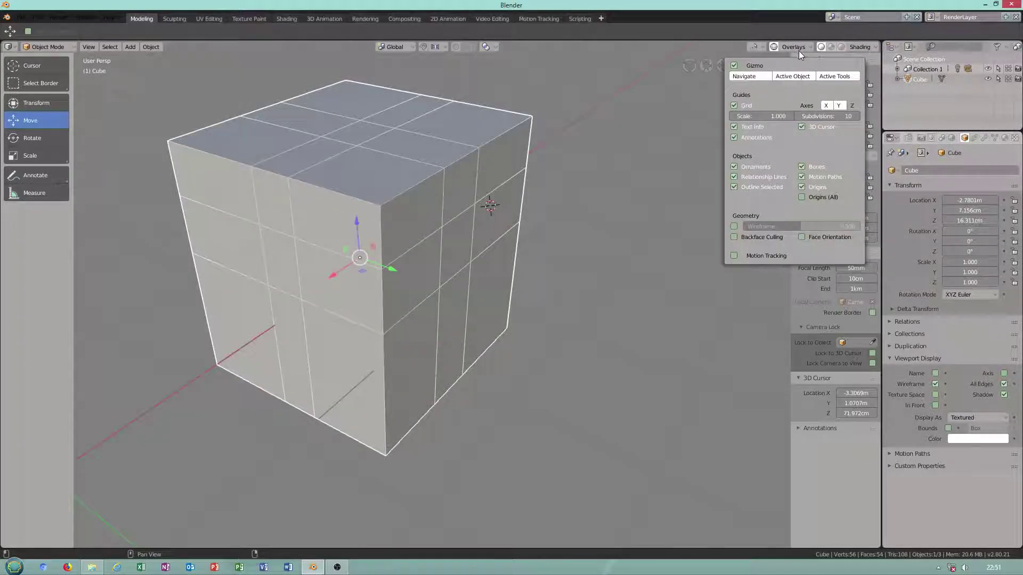
left_click(733, 226)
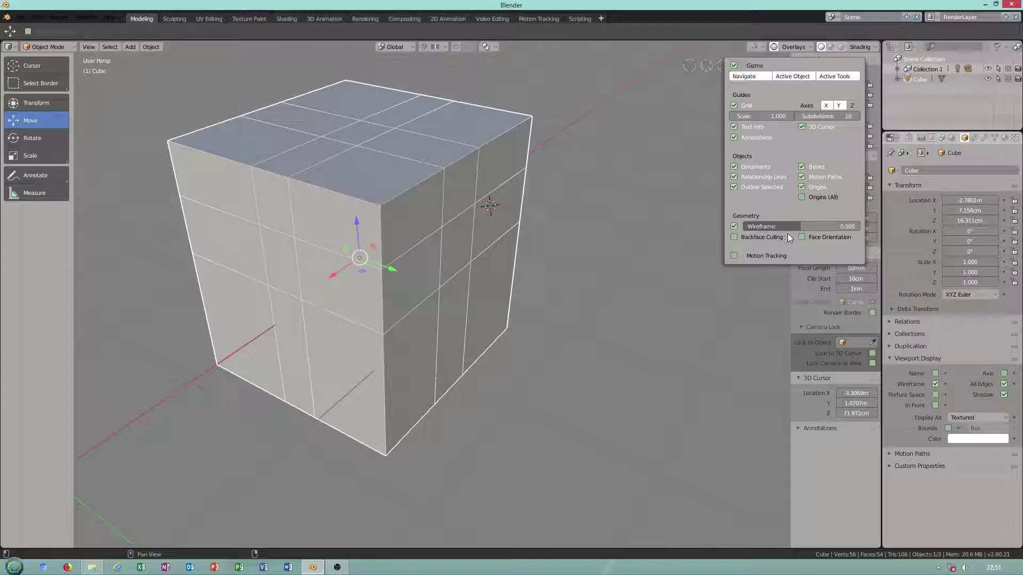
left_click_drag(788, 228, 783, 228)
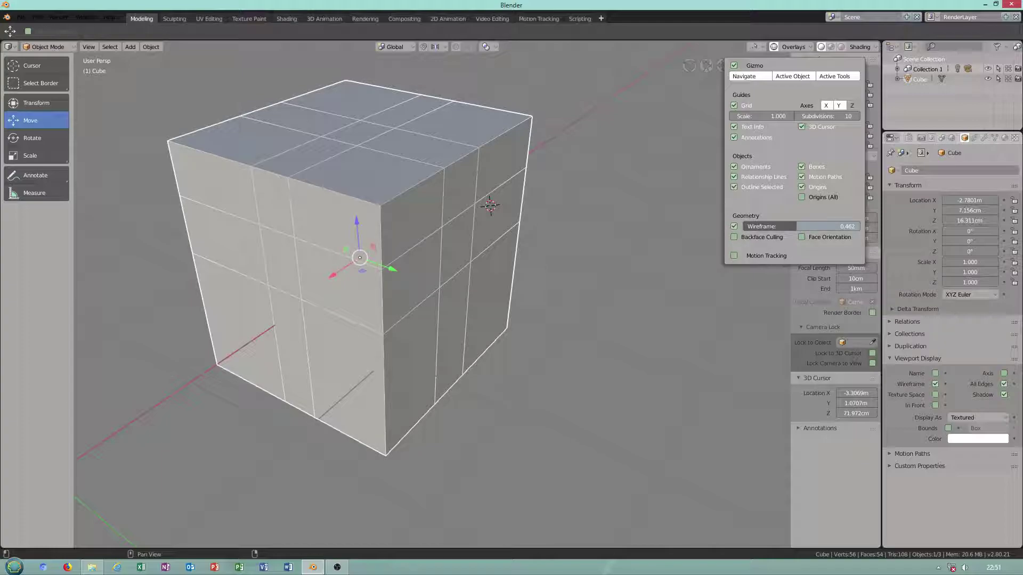
Preview the cube in material and rendered viewport shading, and return to solid shading.
left_click(830, 46)
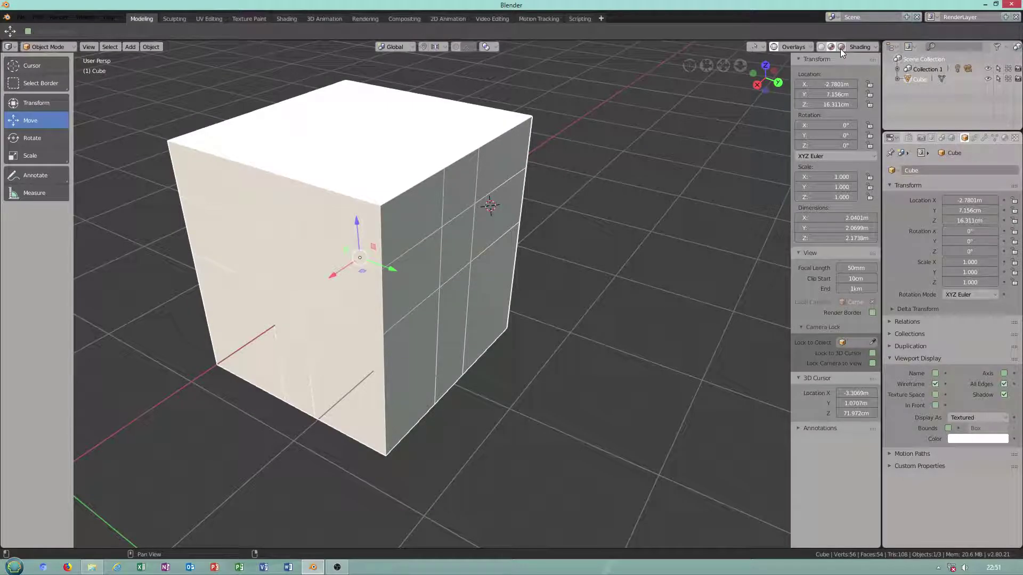
left_click(840, 48)
left_click(821, 47)
Set the solid shading lighting to MatCap and move the cube about -5.37 cm in X and -18.4 cm in Z.
left_click(867, 47)
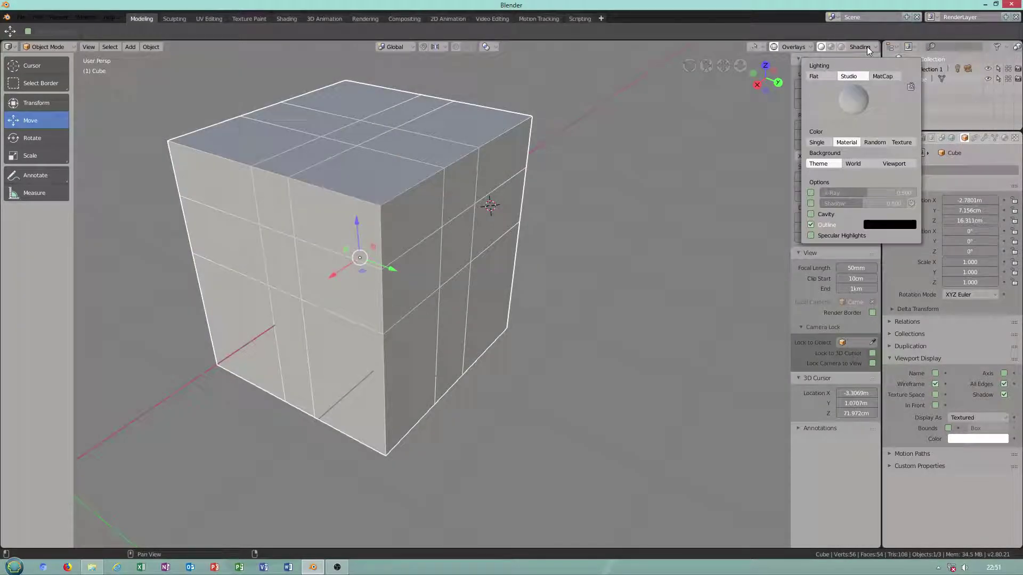
left_click(883, 79)
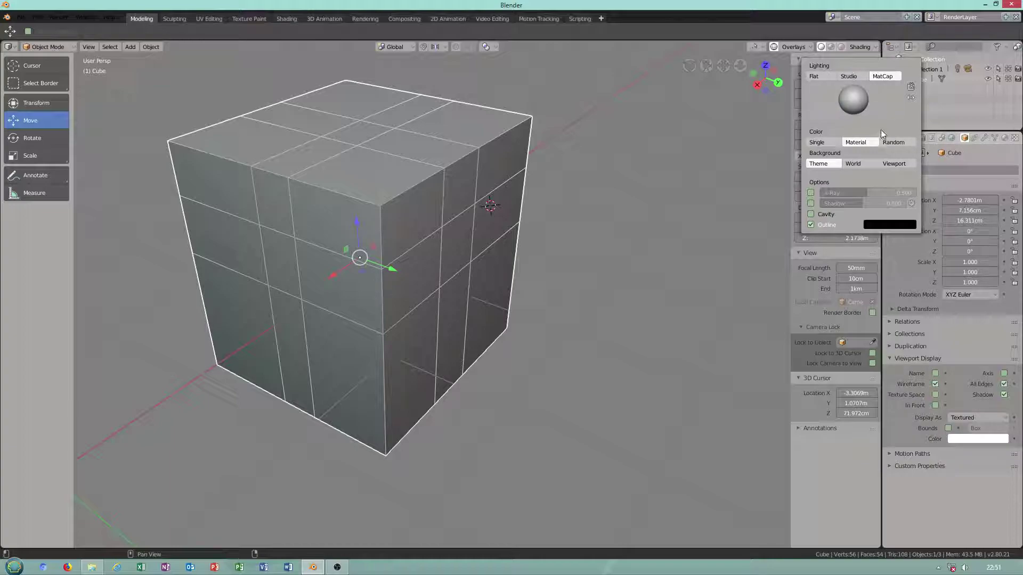
mouse_move(345, 249)
left_mouse_down()
mouse_move(319, 274)
mouse_move(351, 268)
left_mouse_up()
middle_click_drag(505, 344, 538, 346)
scroll(556, 349, "up", 2)
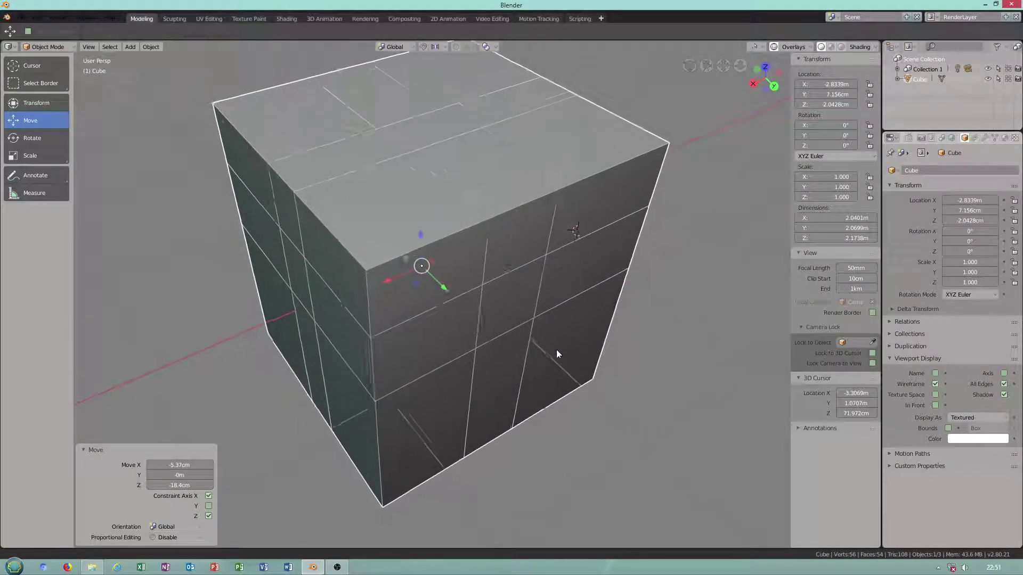
Try the brown matcap and the glossy blue-grey matcap on the cube.
left_click(855, 48)
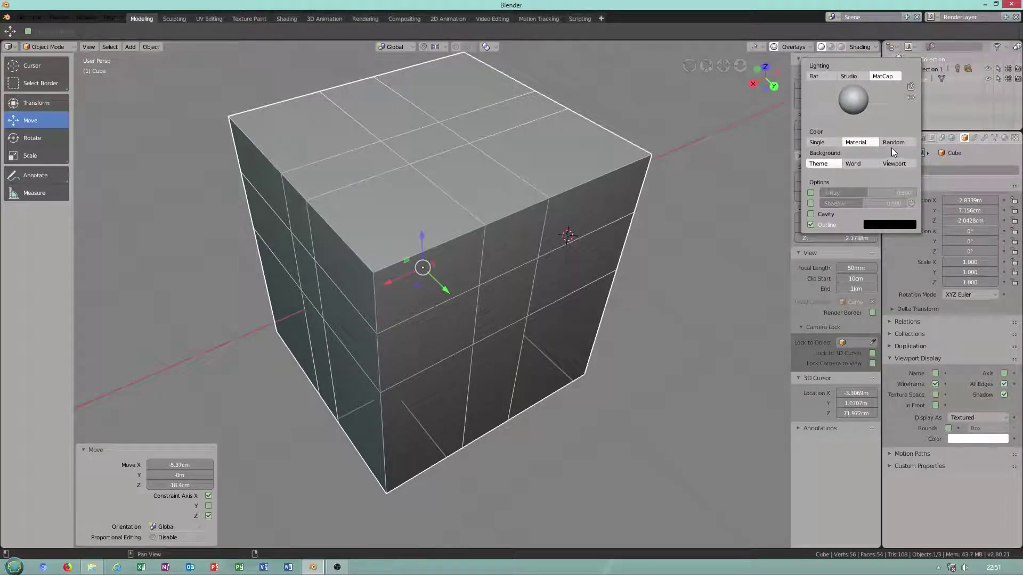
left_click(877, 95)
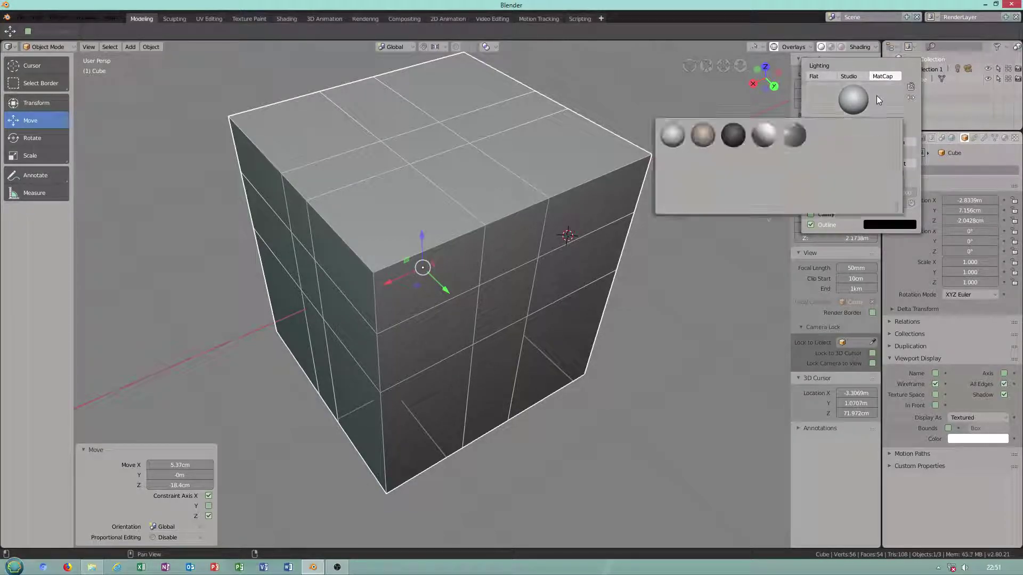
left_click(702, 139)
left_click(860, 47)
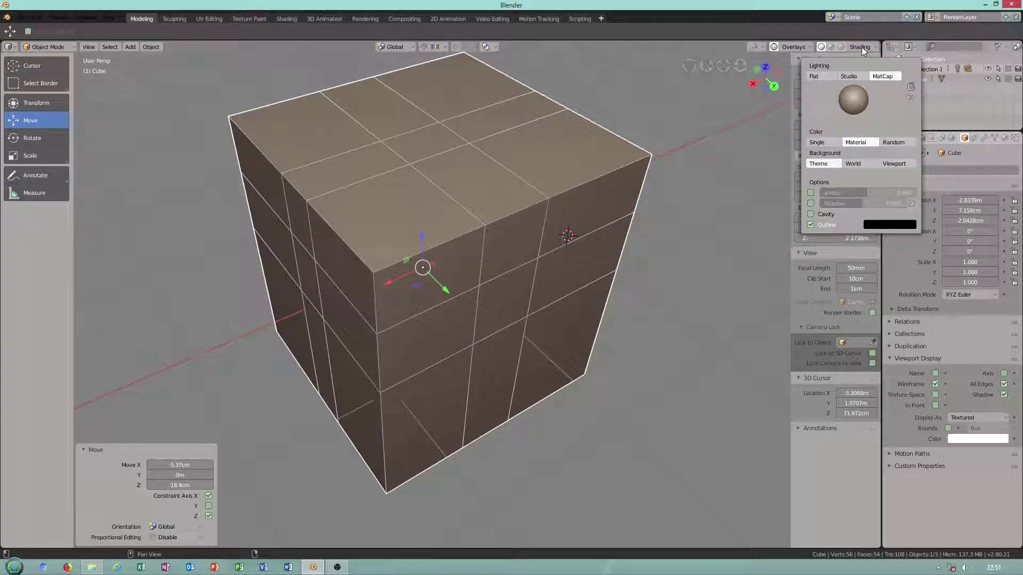
left_click(853, 100)
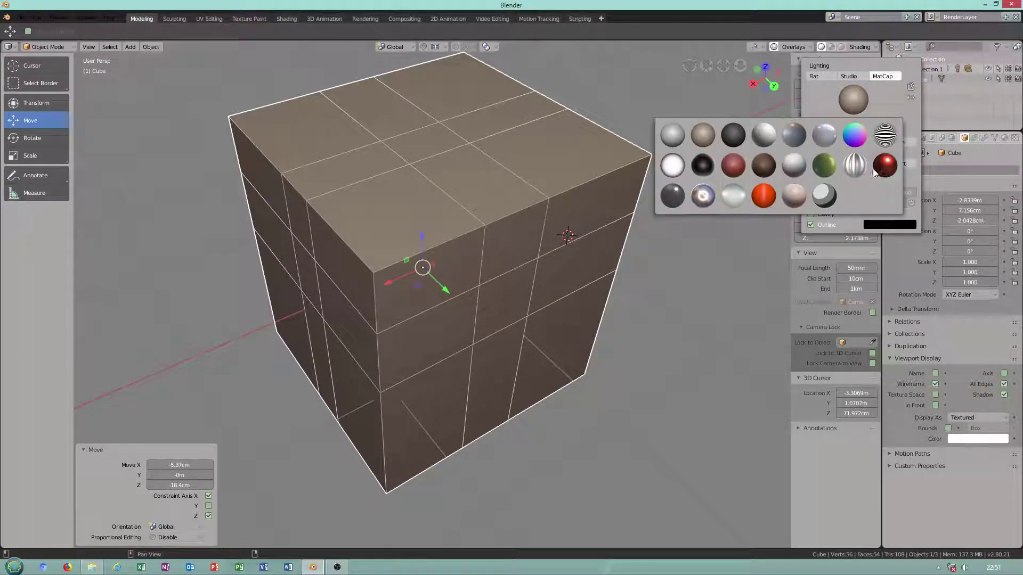
left_click(824, 135)
mouse_move(423, 235)
middle_mouse_down()
mouse_move(580, 235)
mouse_move(443, 254)
mouse_move(388, 230)
middle_mouse_up()
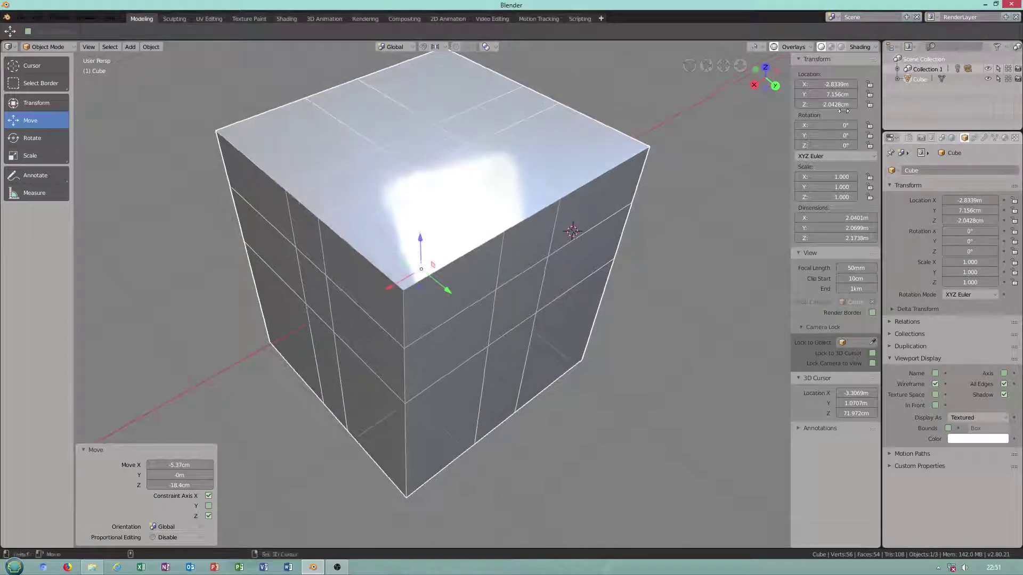
Apply the pale translucent matcap from the third row of the matcap choices to the cube.
left_click(857, 46)
left_click(855, 99)
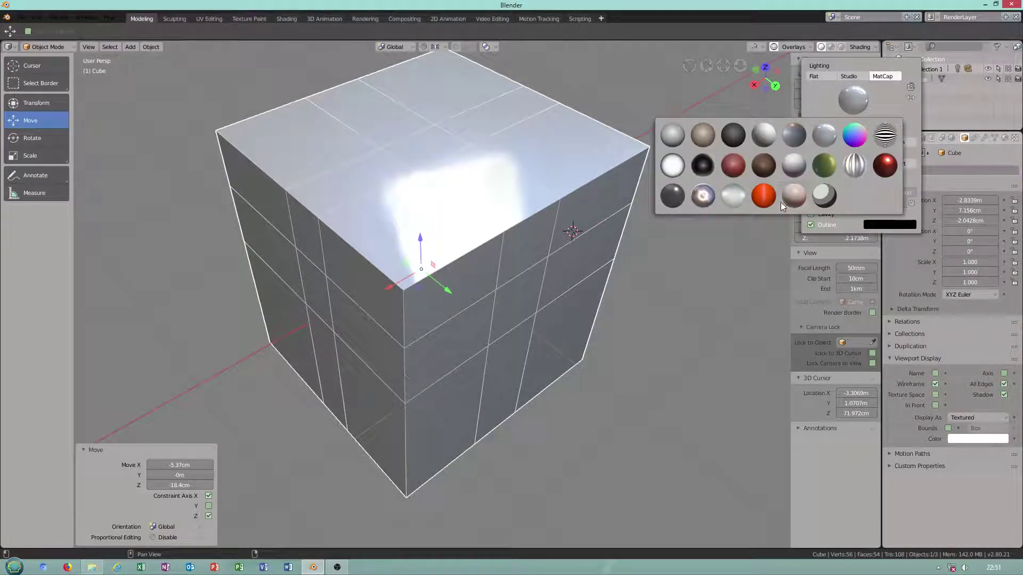
left_click(738, 200)
mouse_move(490, 330)
middle_mouse_down()
mouse_move(627, 312)
mouse_move(462, 347)
mouse_move(484, 225)
mouse_move(158, 318)
middle_mouse_up()
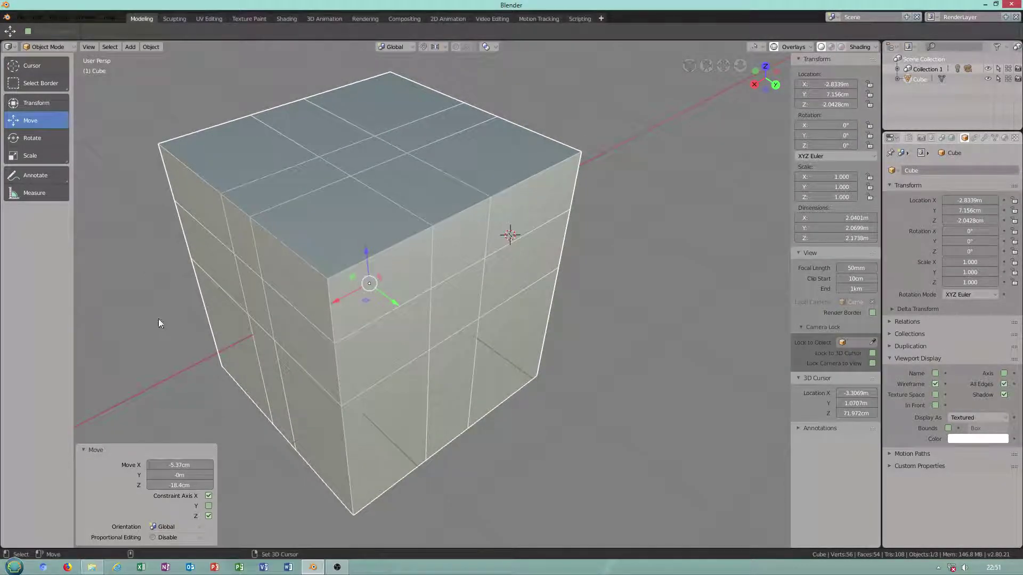
Switch the cube to Edit Mode and select the upper horizontal cut's edge between the two vertical cuts on its side.
left_click(69, 48)
left_click(49, 69)
left_click(458, 273)
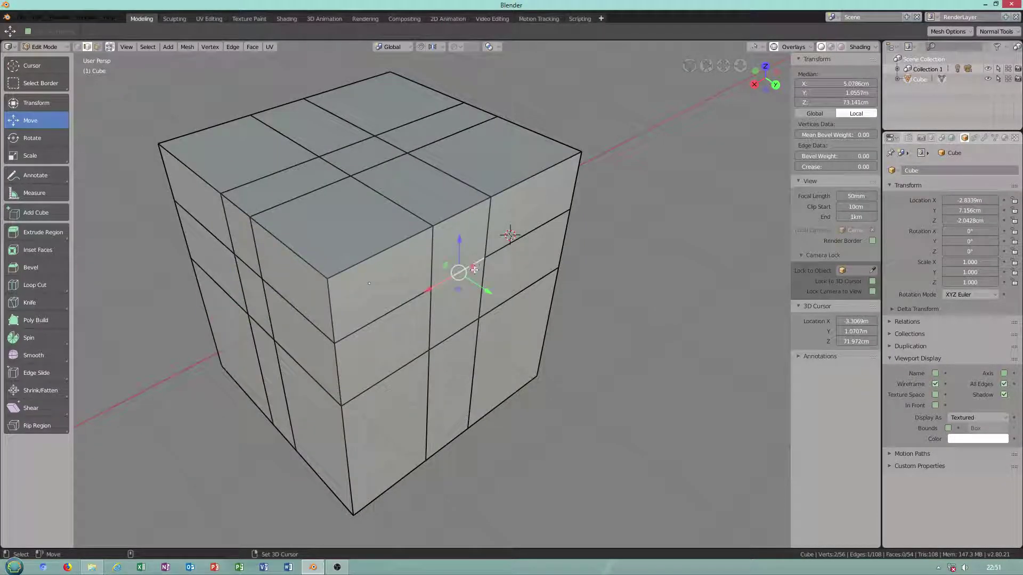
mouse_move(441, 351)
middle_mouse_down()
mouse_move(452, 235)
mouse_move(464, 224)
middle_mouse_up()
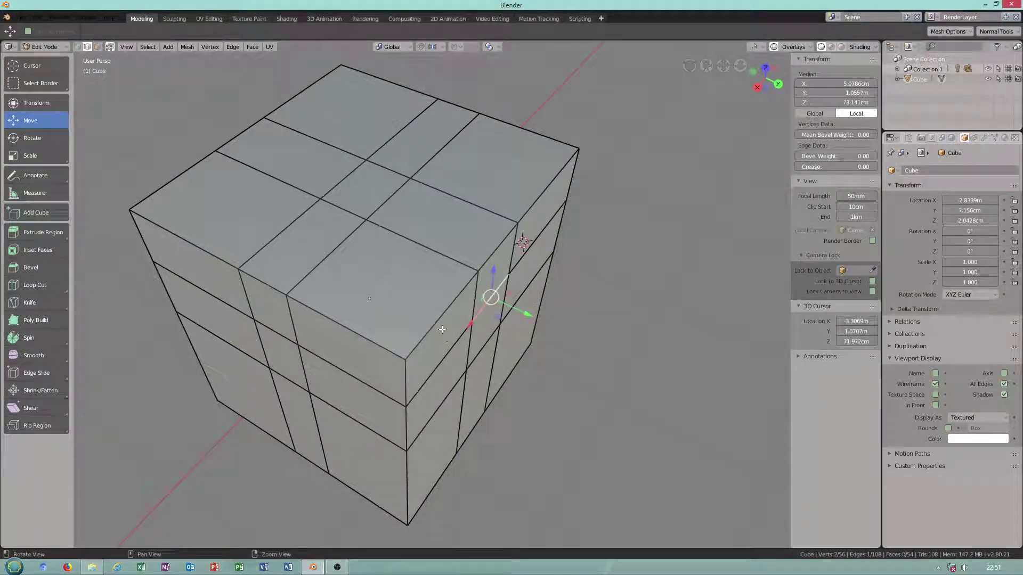
Check the cube in material preview shading while in Edit Mode, and return to solid shading.
left_click(831, 47)
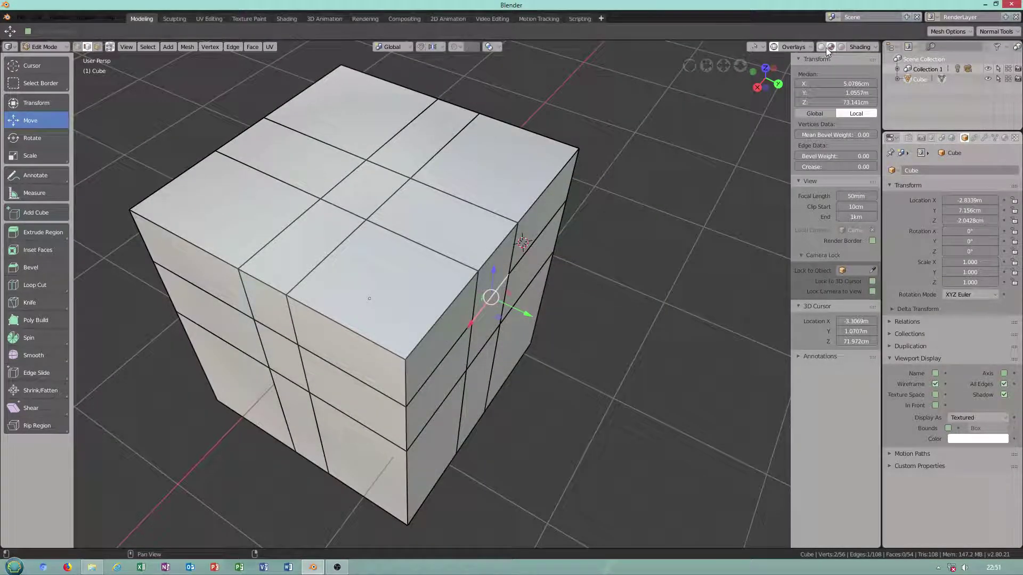
mouse_move(437, 298)
middle_mouse_down()
mouse_move(421, 260)
mouse_move(375, 276)
mouse_move(434, 309)
mouse_move(441, 303)
middle_mouse_up()
left_click(821, 47)
scroll(505, 279, "up", 1)
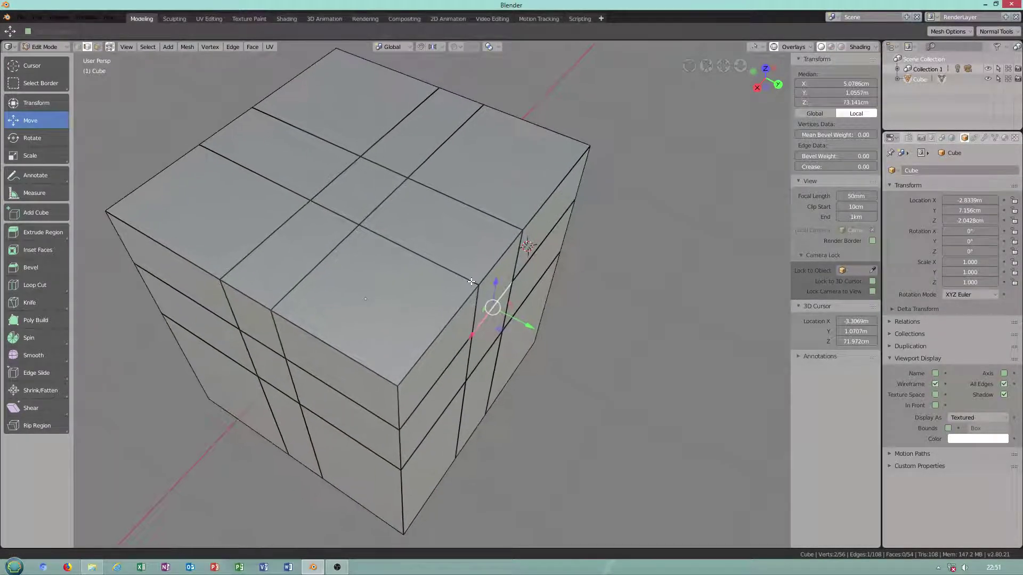
Switch the viewport to LookDev shading and set the wireframe overlay threshold to 0.273.
middle_click_drag(505, 279, 496, 227)
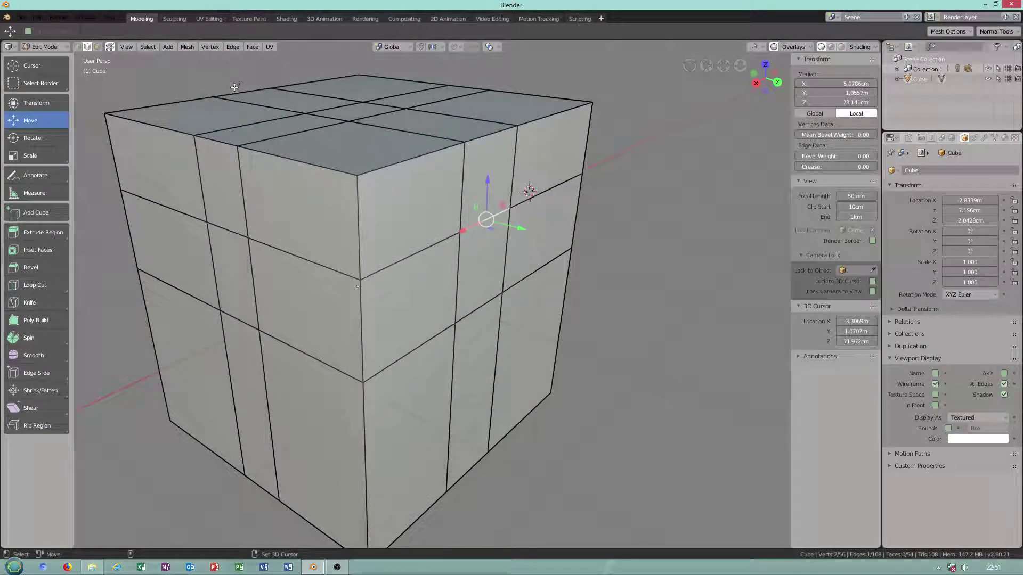
left_click(831, 47)
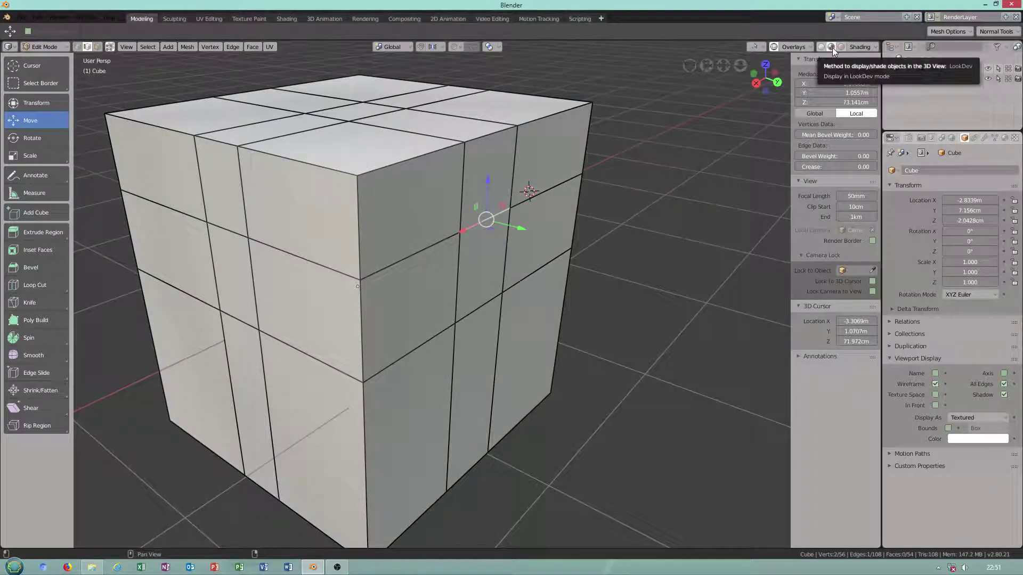
left_click(801, 46)
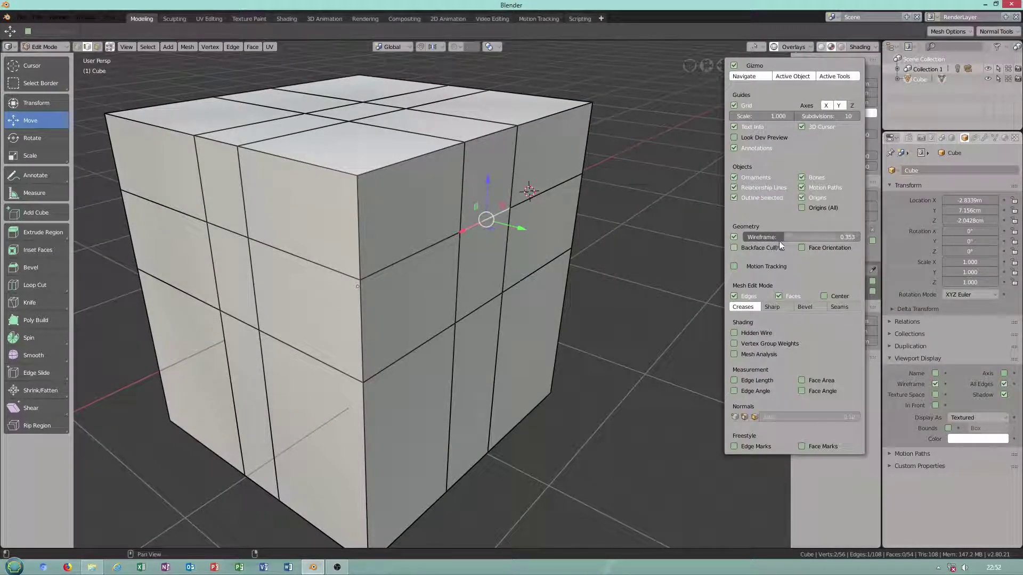
left_click_drag(779, 240, 811, 235)
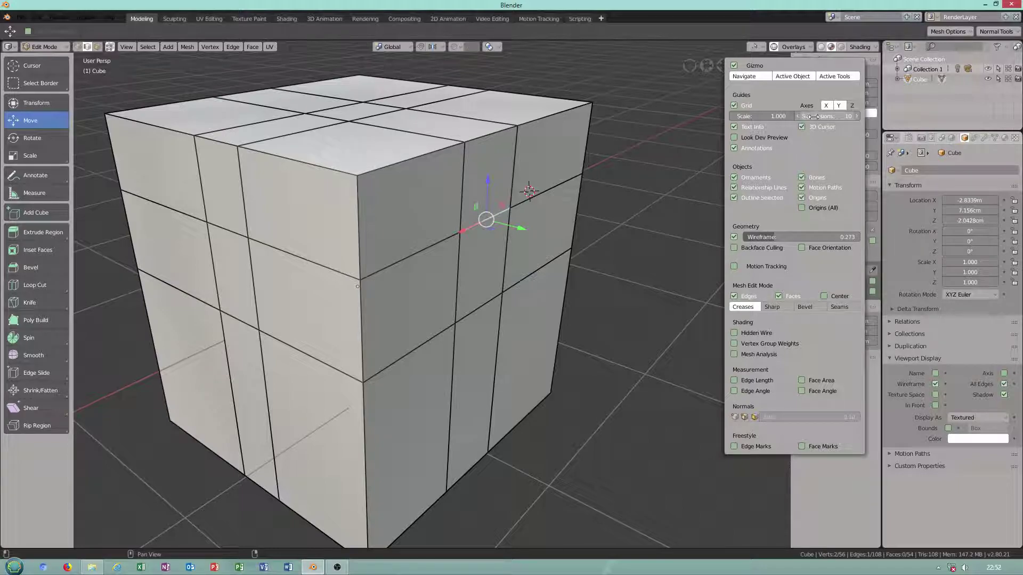
Set the grid overlay's subdivisions to 29, adjust the grid scale, and check the floor grid around the cube.
left_click_drag(848, 116, 879, 116)
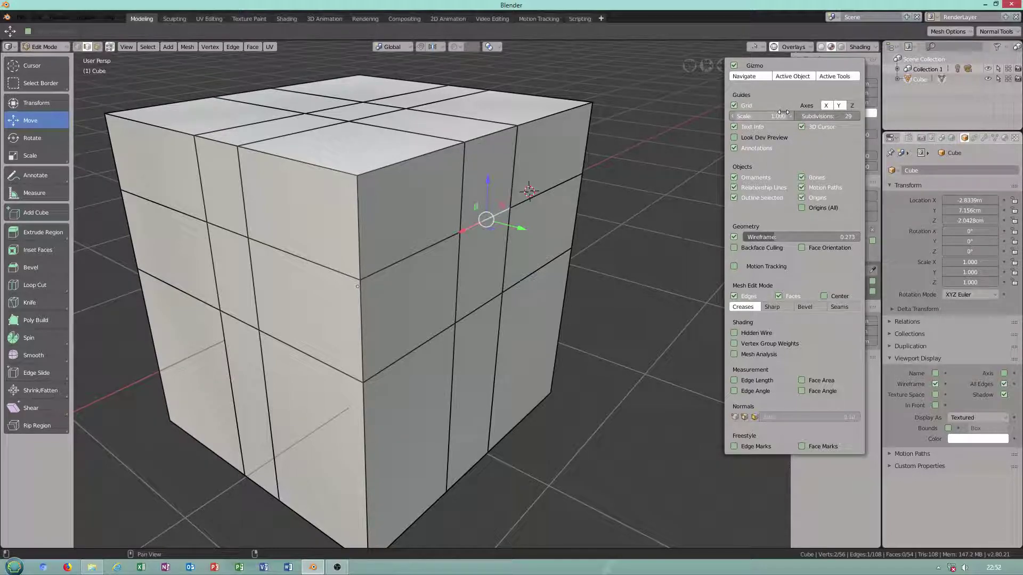
left_click_drag(783, 116, 600, 127)
scroll(452, 300, "down", 7)
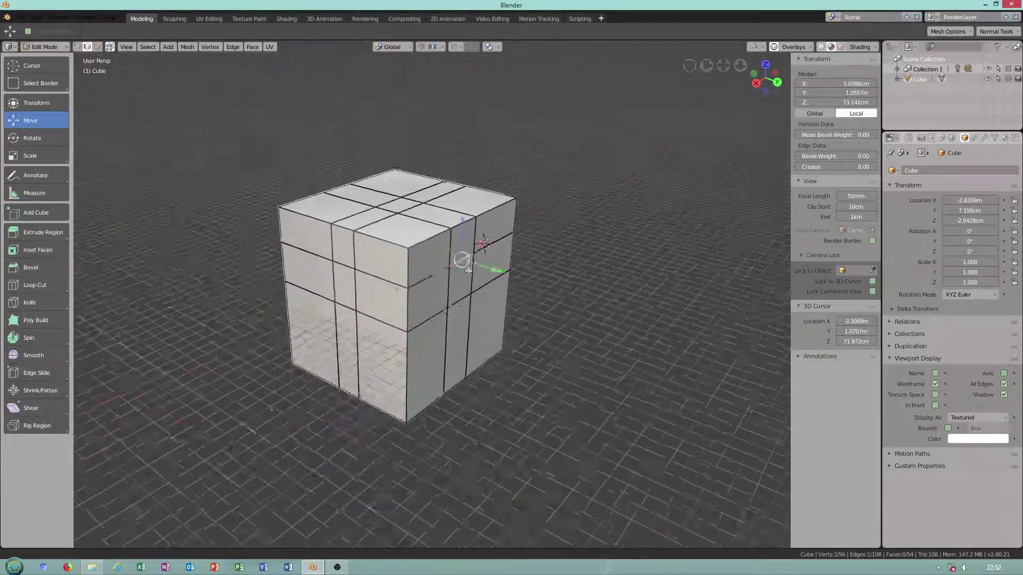
scroll(460, 263, "down", 6)
middle_click_drag(426, 189, 577, 210)
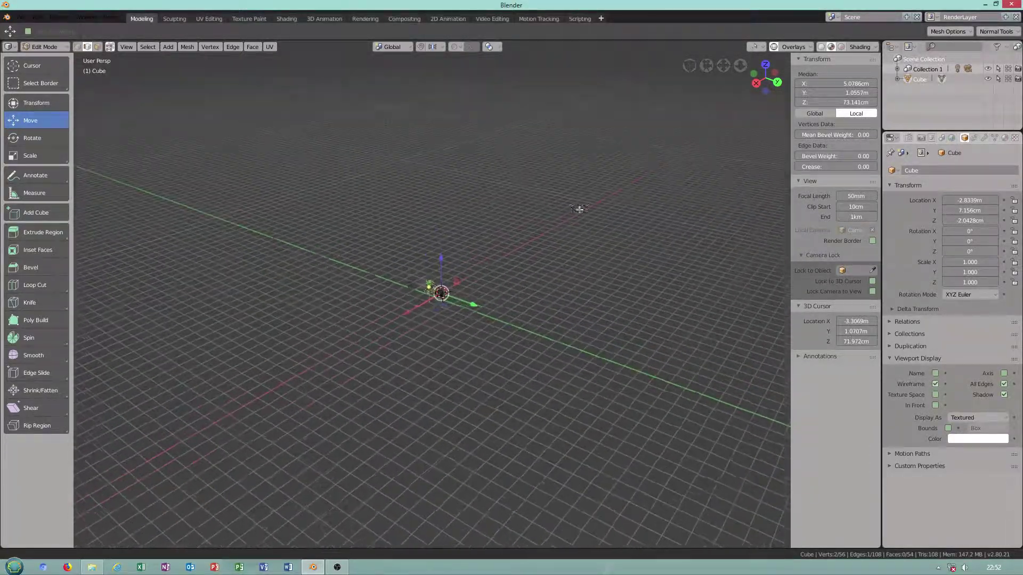
scroll(596, 213, "up", 10)
scroll(625, 215, "down", 10)
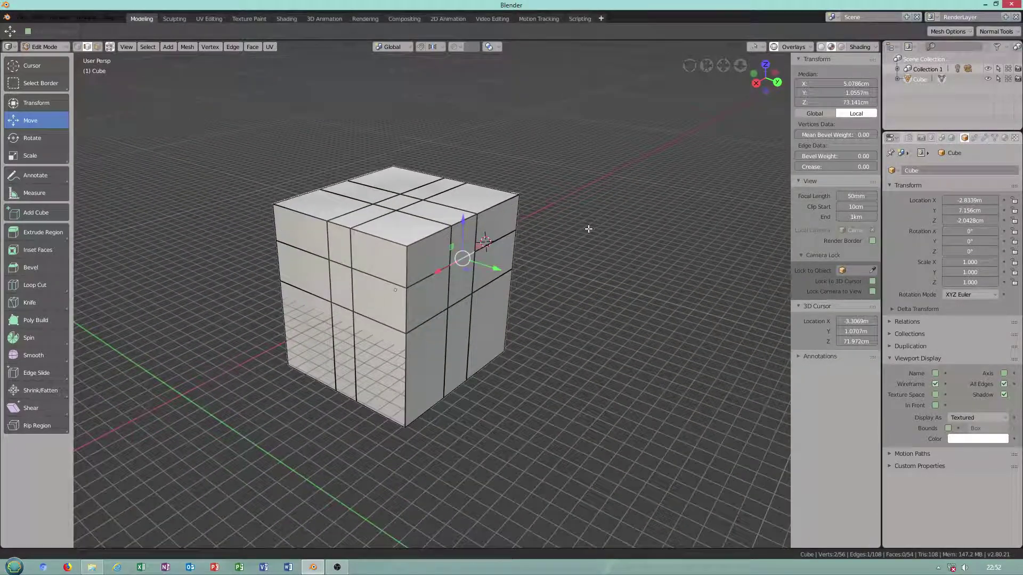
Try moving the selected edge along the Y axis, and undo the move.
left_click_drag(496, 269, 467, 259)
key("ctrl+z")
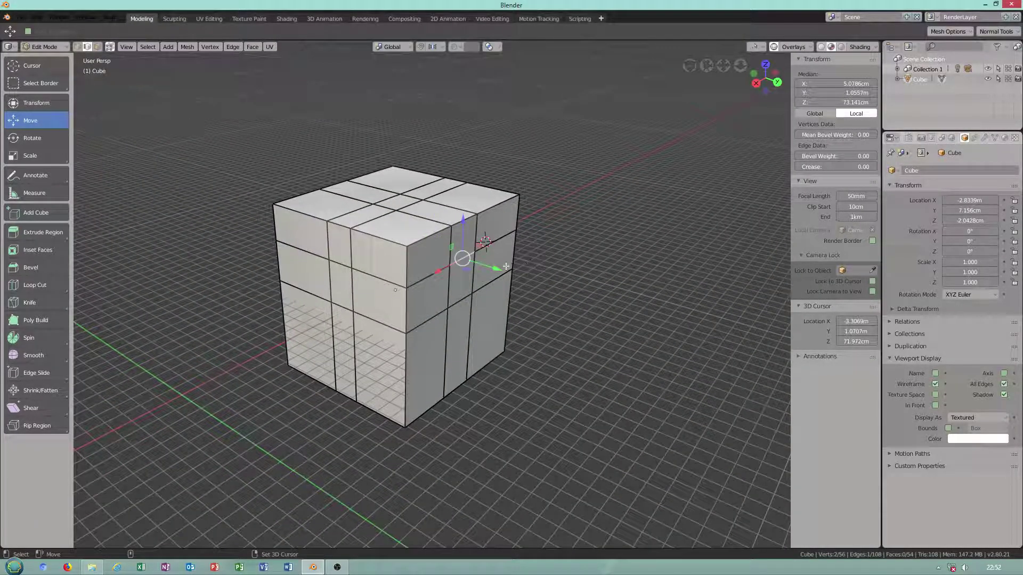
Place the 3D cursor at the lower horizontal cut on the cube's side and select the vertical edge above the upper cut.
middle_click_drag(525, 263, 261, 174)
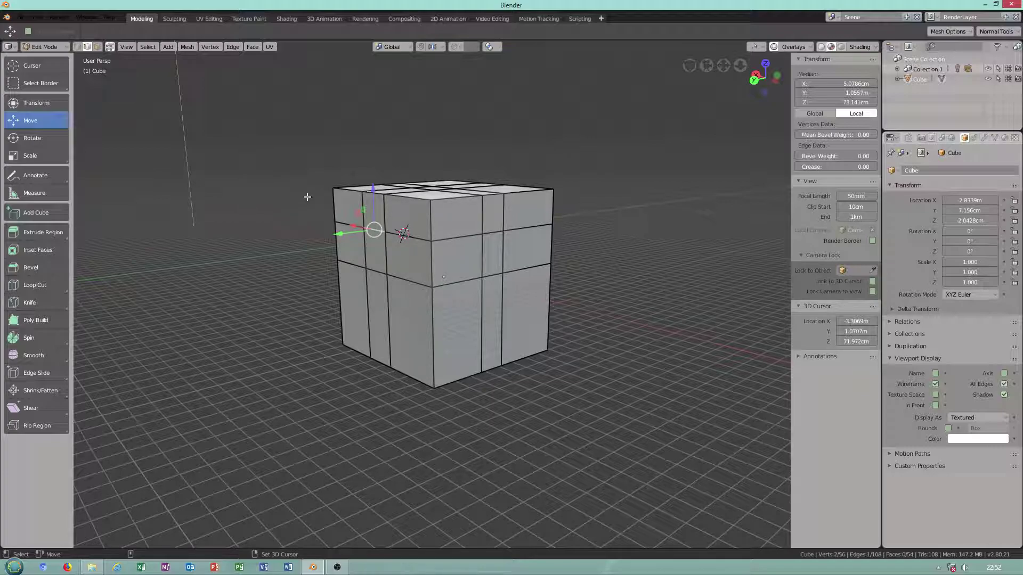
scroll(379, 283, "up", 2)
middle_click_drag(402, 247, 411, 267)
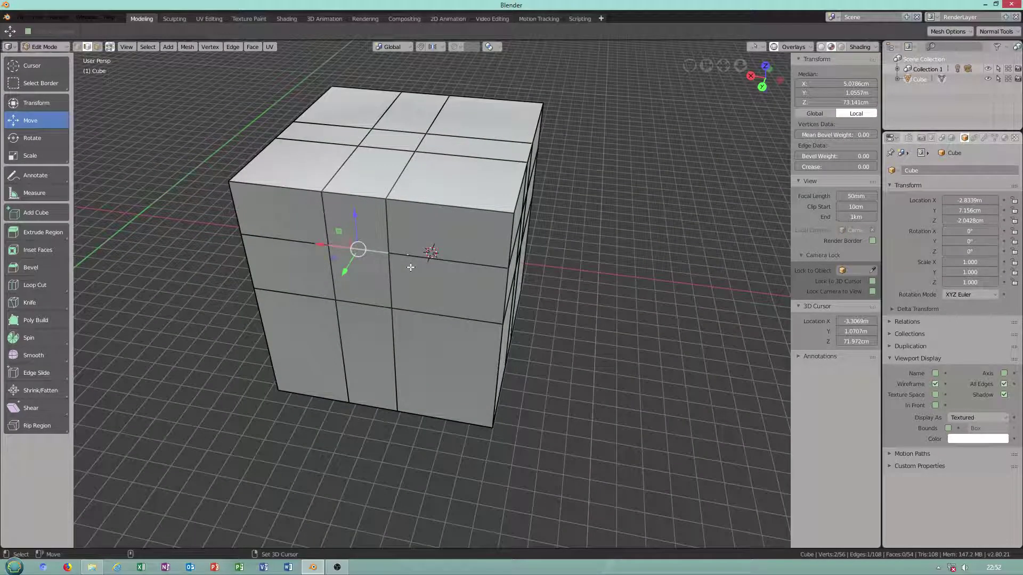
right_click_drag(410, 267, 368, 305, "shift")
left_click(390, 240)
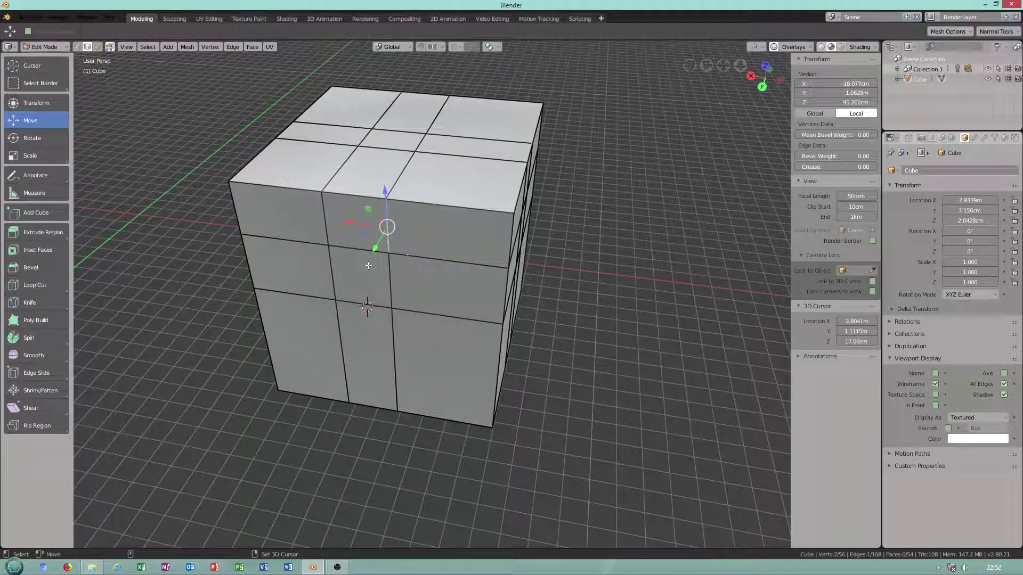
Reposition the 3D cursor near the upper horizontal cut between the two vertical cuts, and select a cut edge on the top face.
right_click_drag(337, 251, 376, 305, "shift")
right_click(361, 249, "shift")
middle_click_drag(362, 249, 449, 295)
middle_click_drag(448, 295, 491, 286, "ctrl")
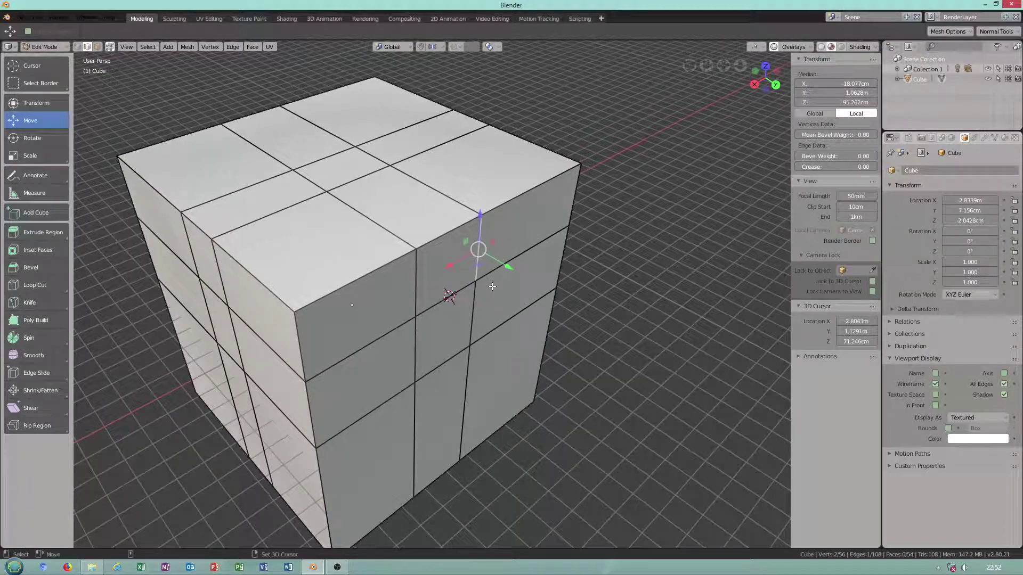
left_click(428, 165)
Switch the cube from Edit Mode to Object Mode.
middle_click_drag(433, 163, 293, 149)
left_click(40, 46)
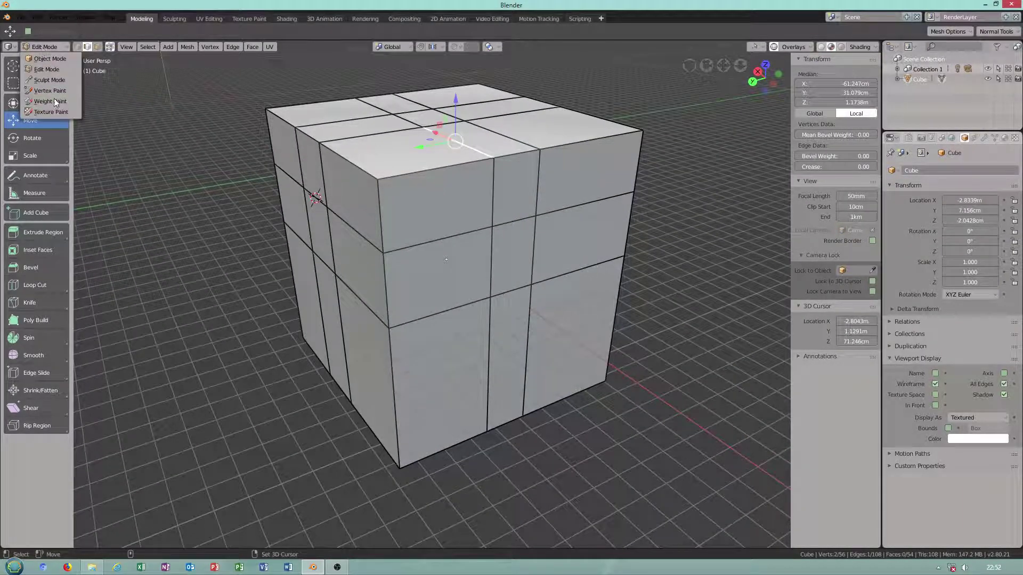
left_click(50, 60)
Examine the cube's LookDev shading, wireframe lines and surrounding grid in Object Mode from near and far.
scroll(379, 207, "down", 4)
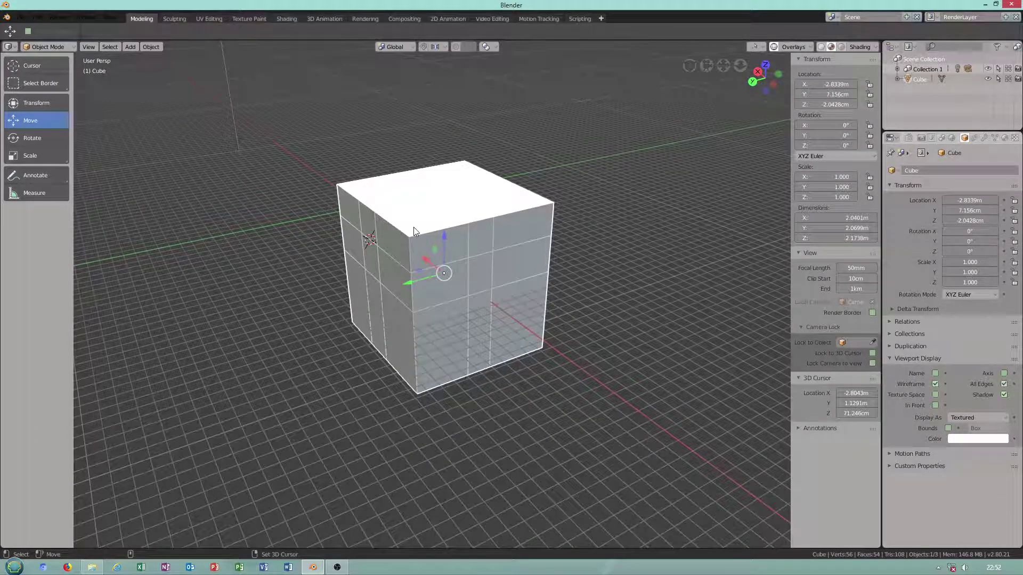
scroll(426, 234, "up", 3)
scroll(426, 234, "down", 3)
scroll(434, 251, "up", 6)
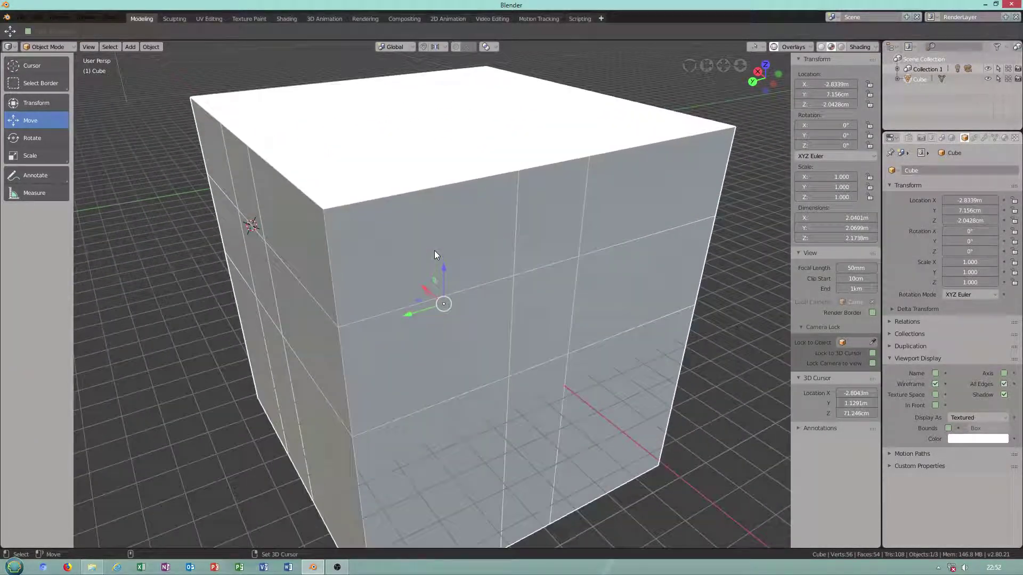
scroll(433, 250, "down", 6)
scroll(442, 292, "up", 3)
scroll(442, 291, "up", 2)
scroll(443, 292, "down", 2)
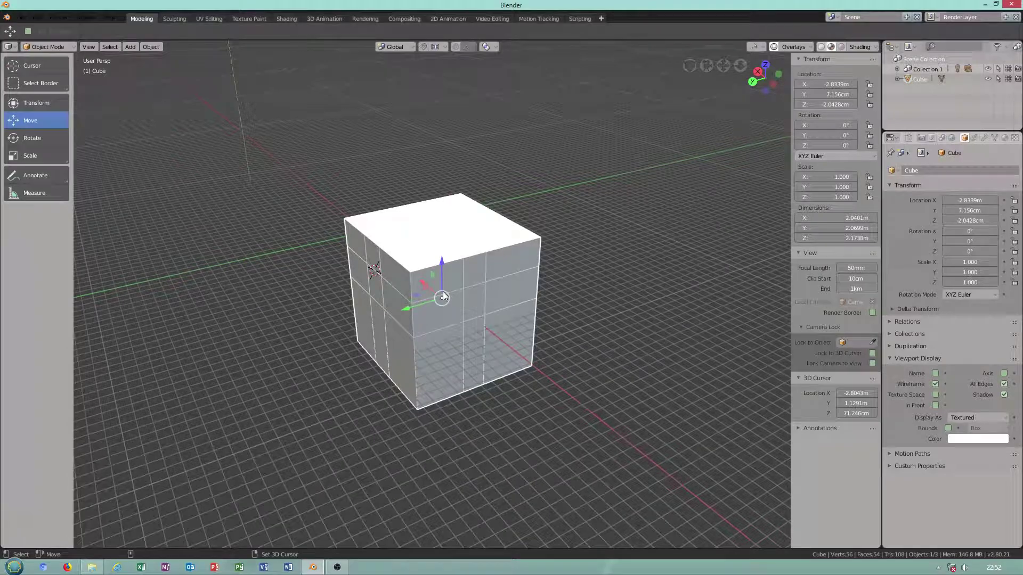
scroll(443, 292, "up", 5)
scroll(443, 292, "down", 4)
middle_click_drag(542, 289, 479, 299)
scroll(460, 303, "up", 4)
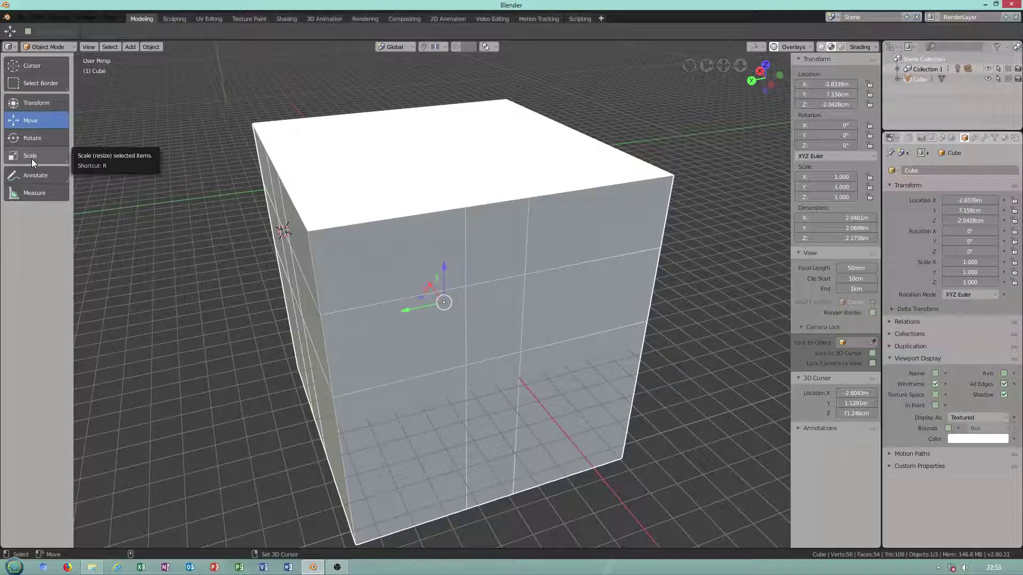
left_click(334, 568)
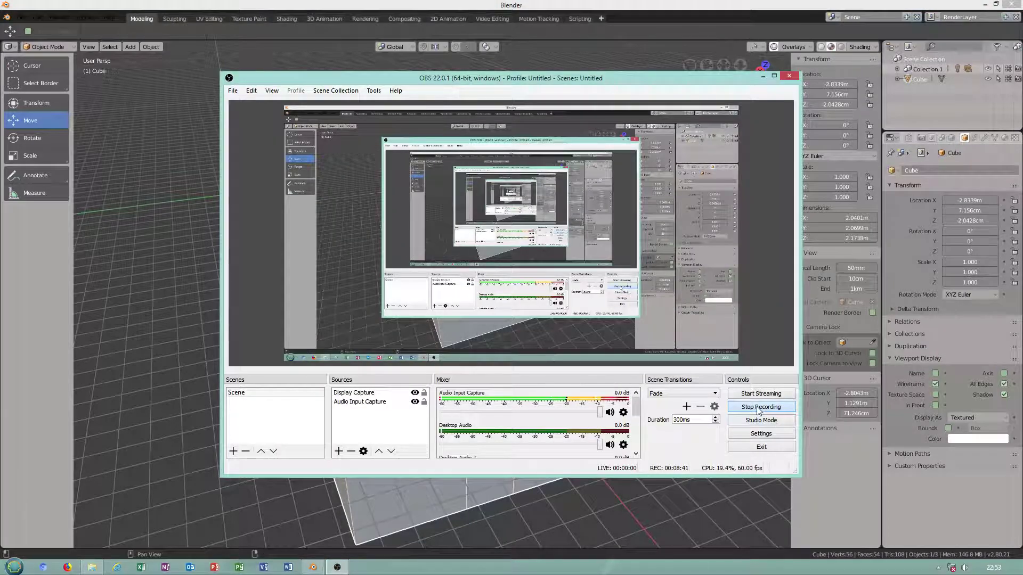
left_click(29, 32)
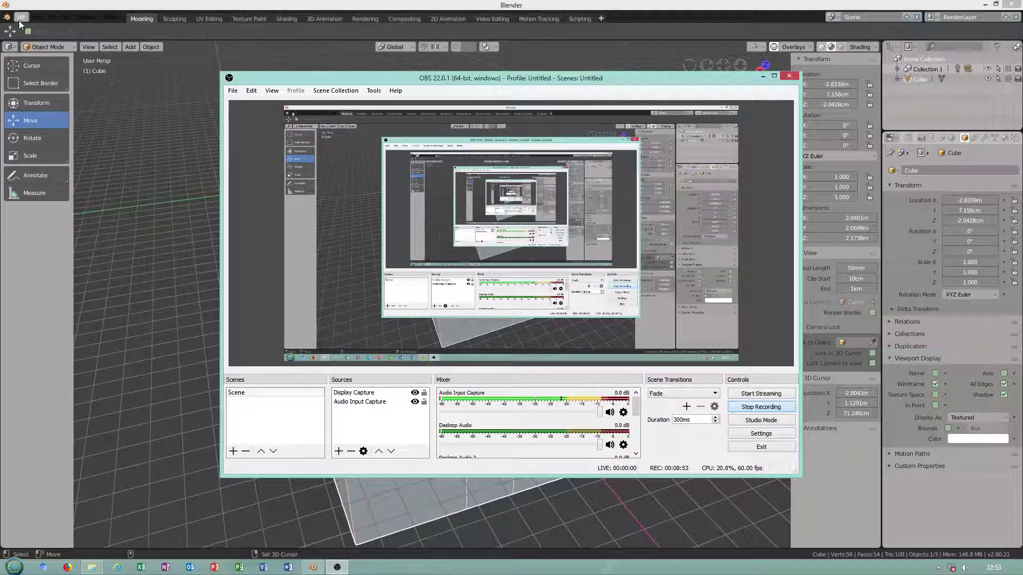
left_click(176, 232)
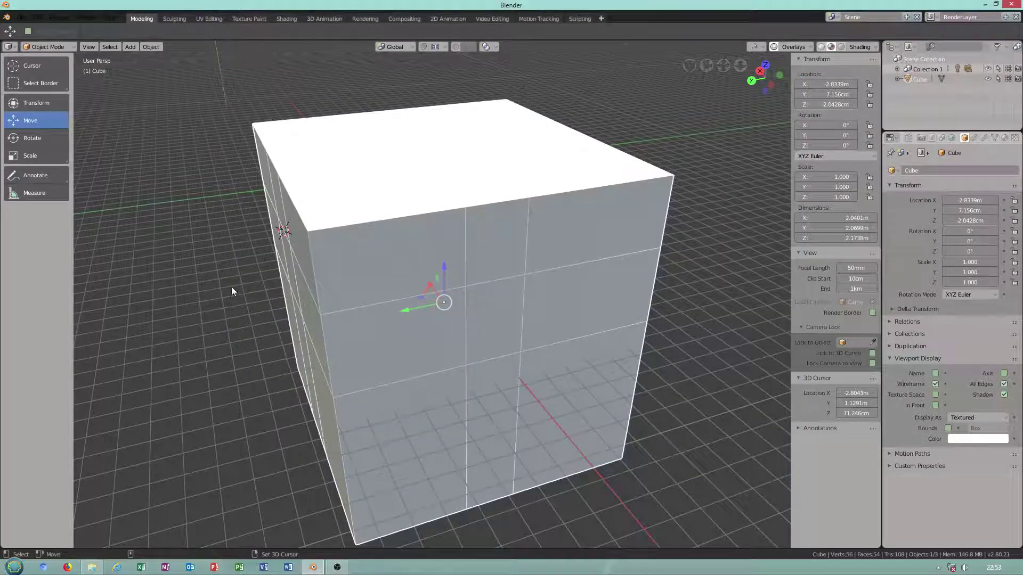
middle_click_drag(198, 317, 187, 202)
middle_click_drag(187, 242, 310, 361)
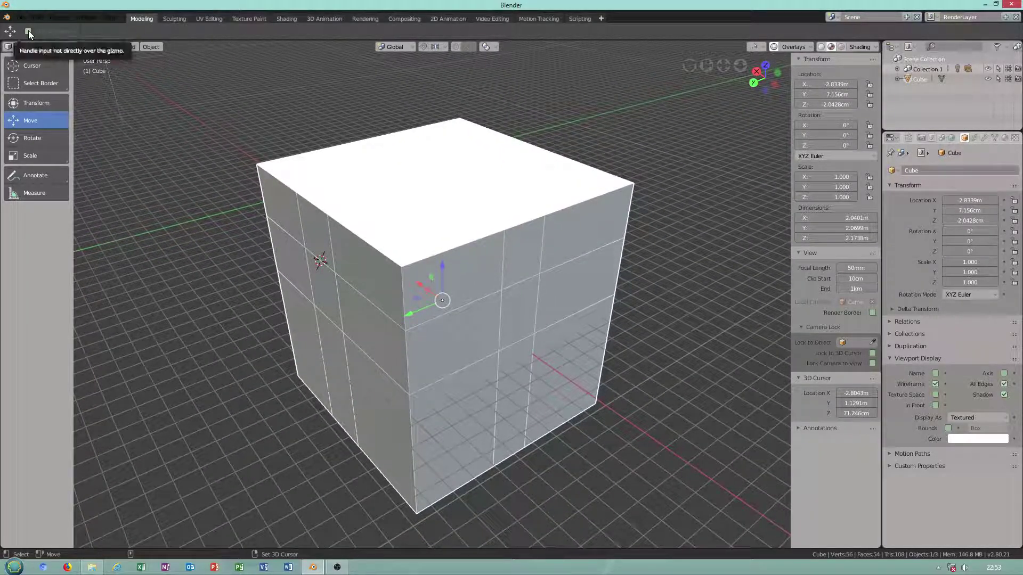
left_click(338, 568)
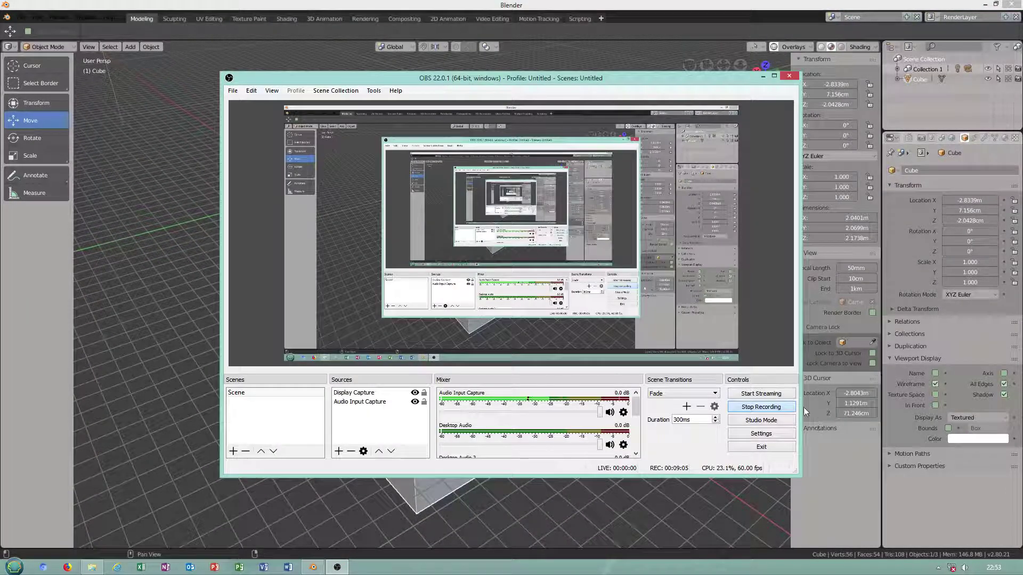